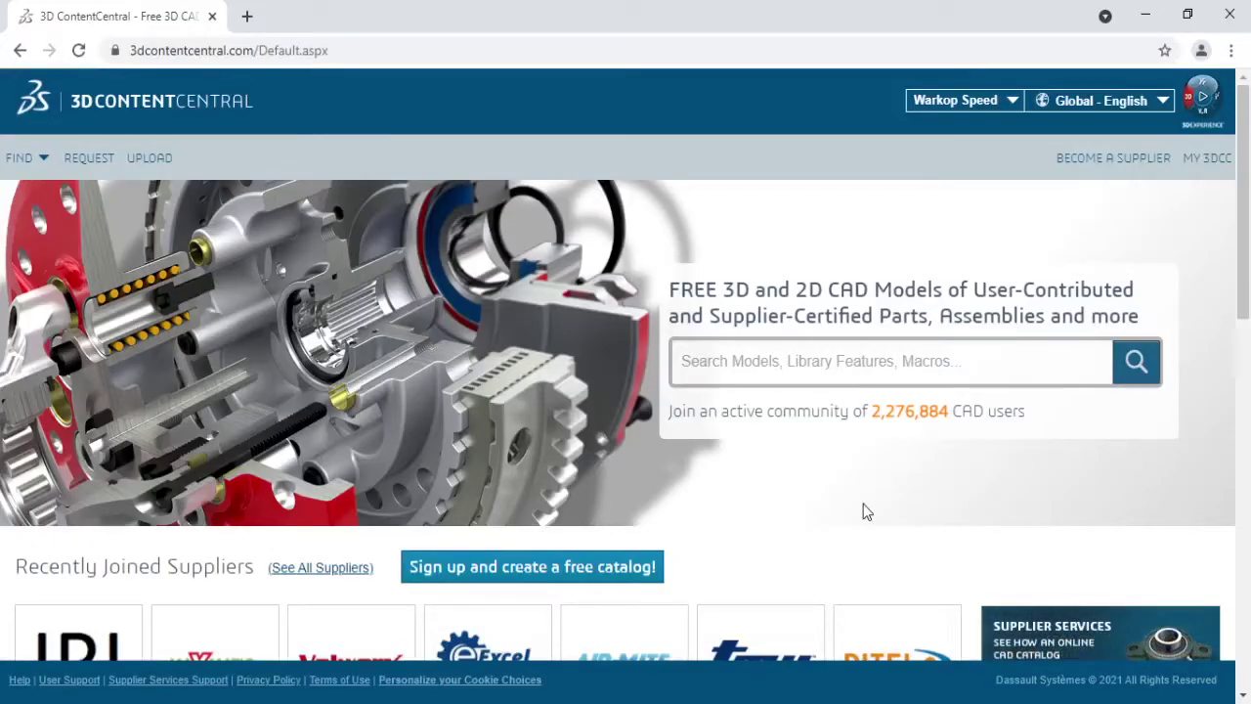
- Search 3D ContentCentral for 'cola' models
click(855, 362)
text(cola)
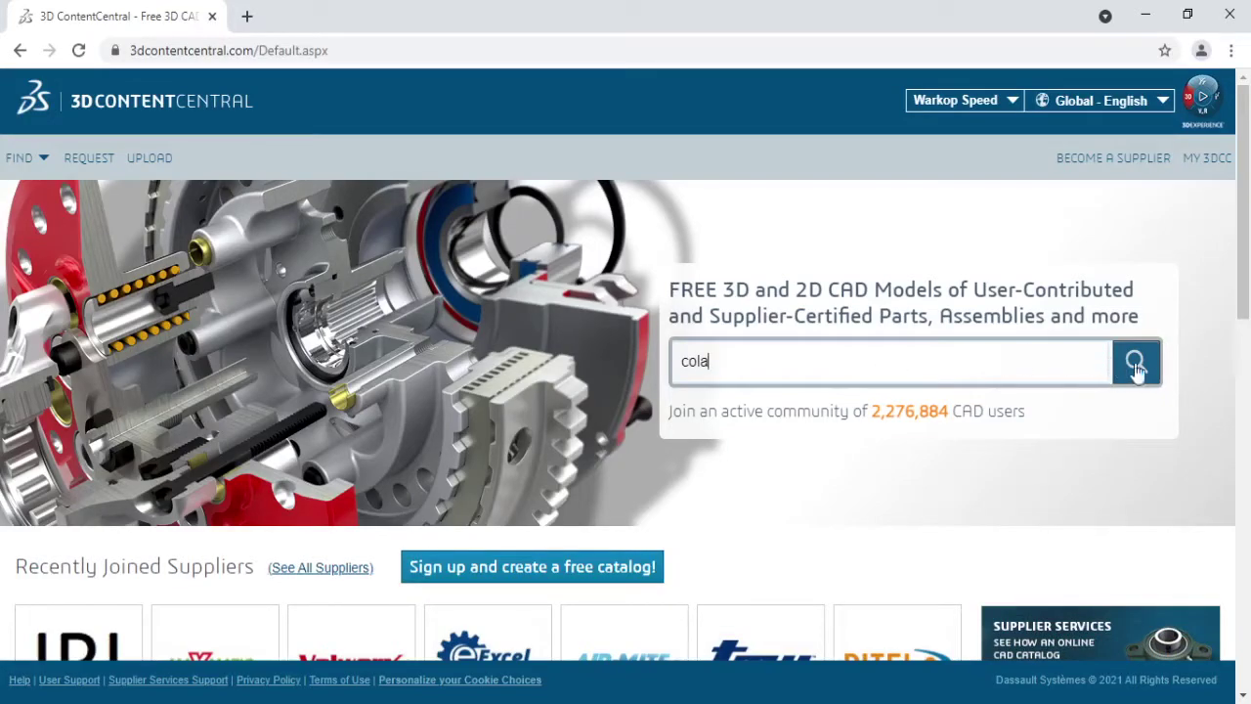
click(1138, 366)
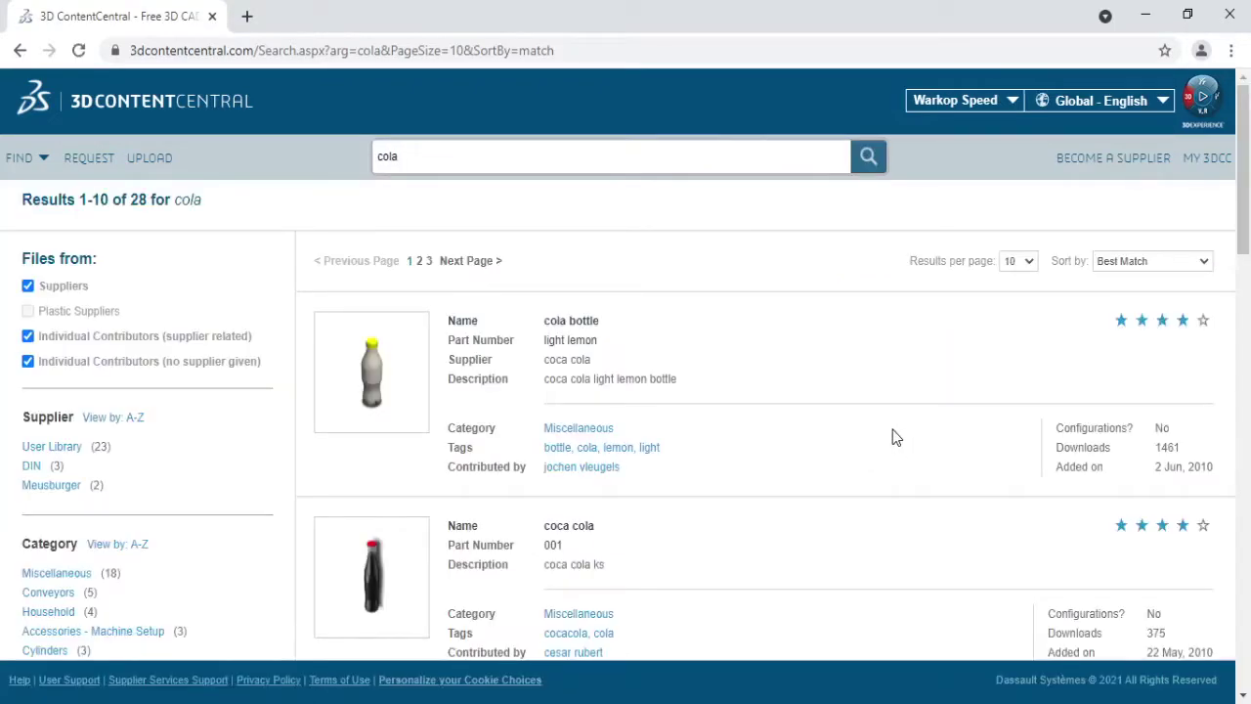
- Open the 'cola bottle' result in a new browser tab
scroll(892, 430, down, 1)
scroll(892, 428, up, 1)
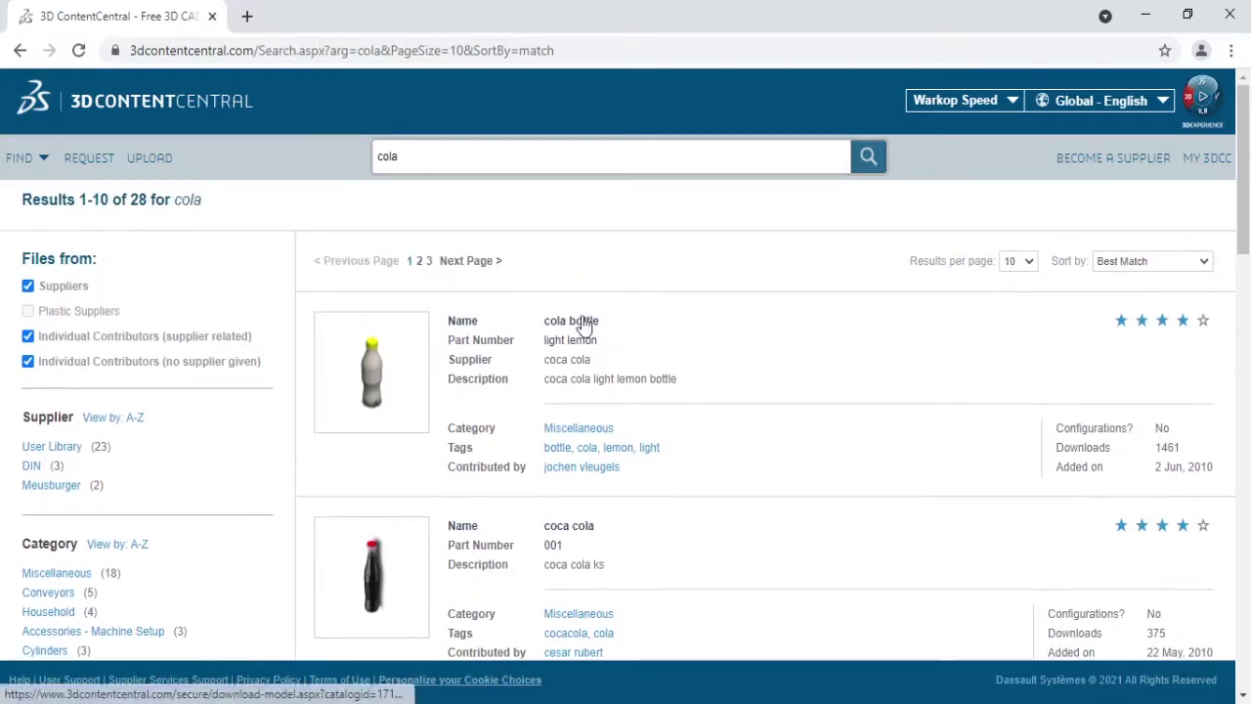
right_click(583, 322)
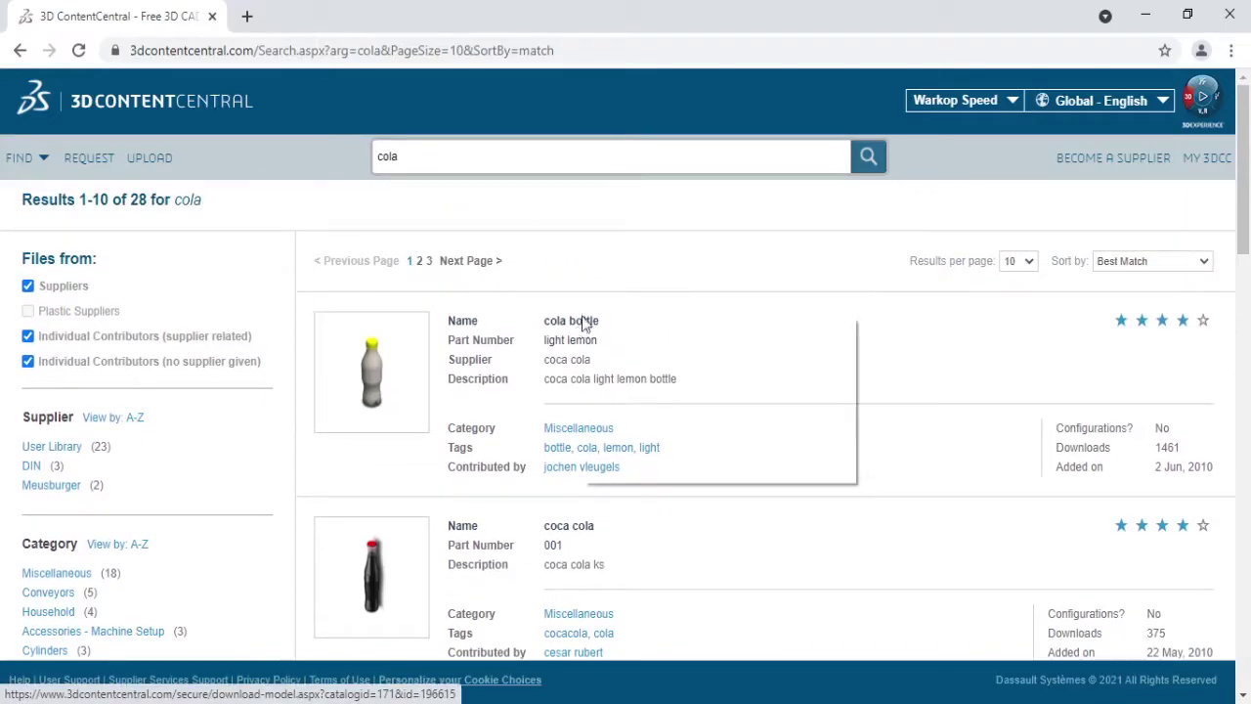
click(635, 330)
- Browse the second page of cola results, then switch to the cola bottle tab
scroll(712, 378, down, 1)
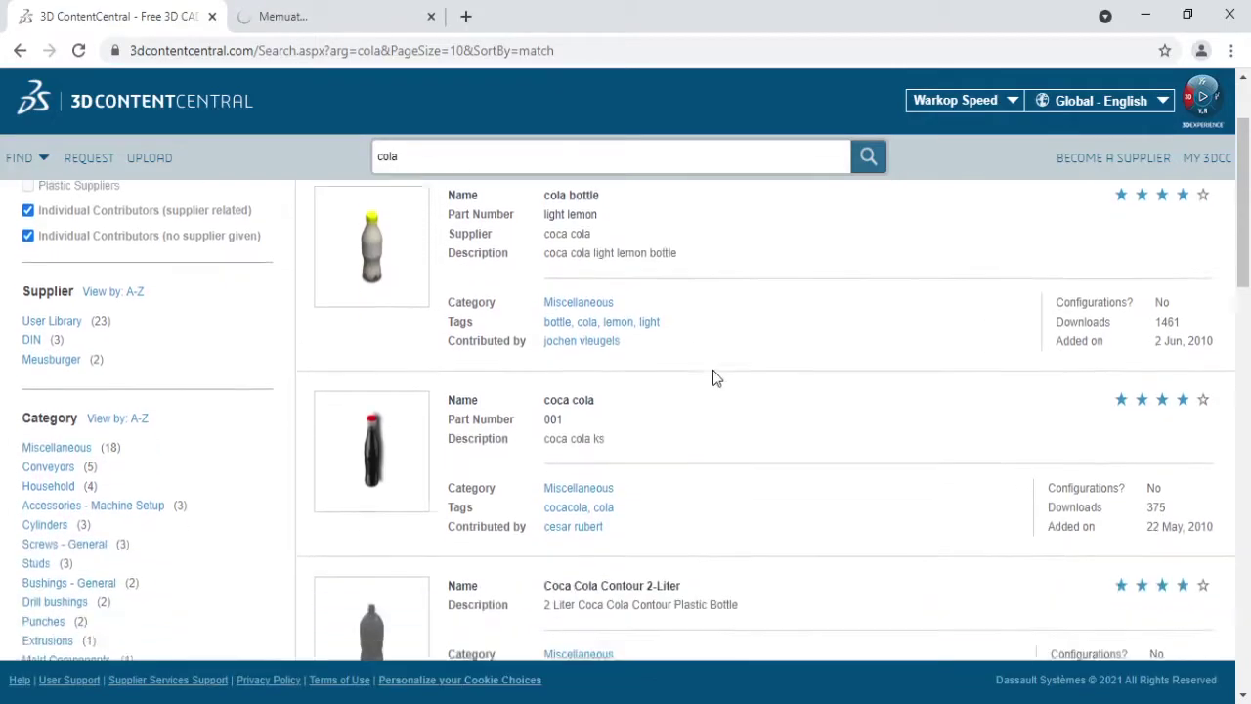
scroll(713, 378, down, 1)
scroll(712, 377, down, 5)
scroll(714, 378, down, 1)
scroll(714, 379, down, 1)
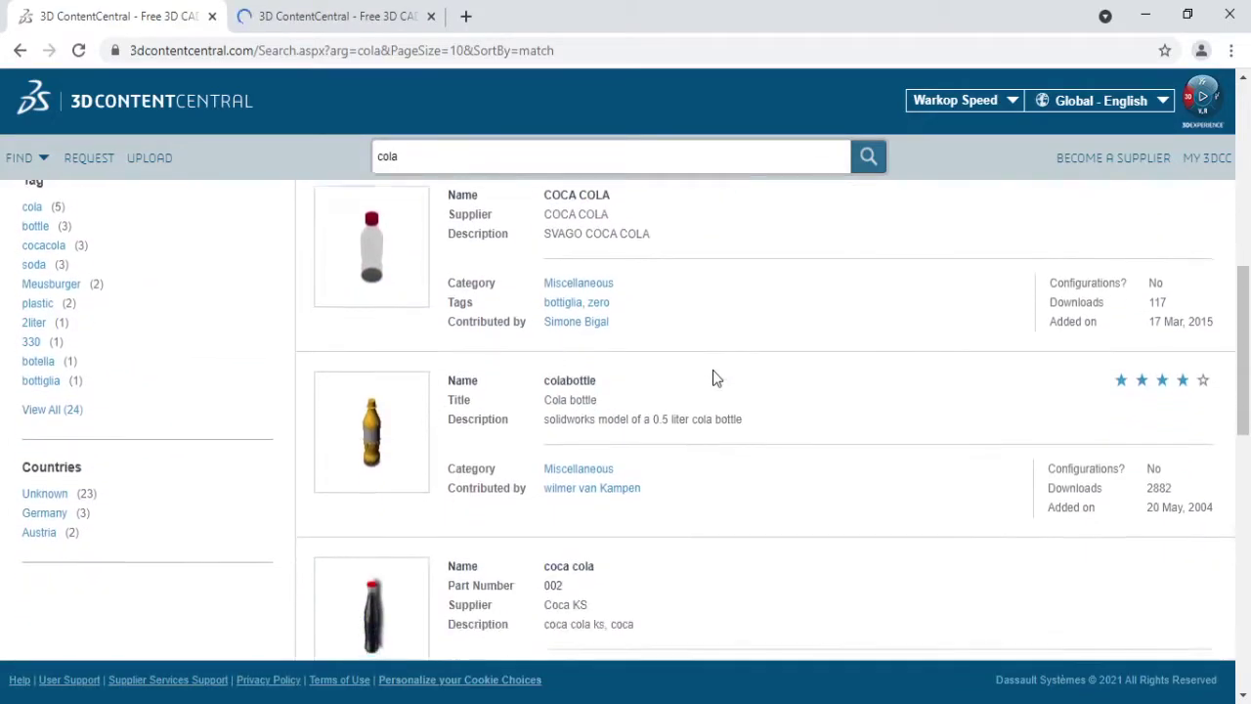
scroll(713, 378, down, 2)
scroll(713, 379, down, 4)
scroll(713, 378, down, 2)
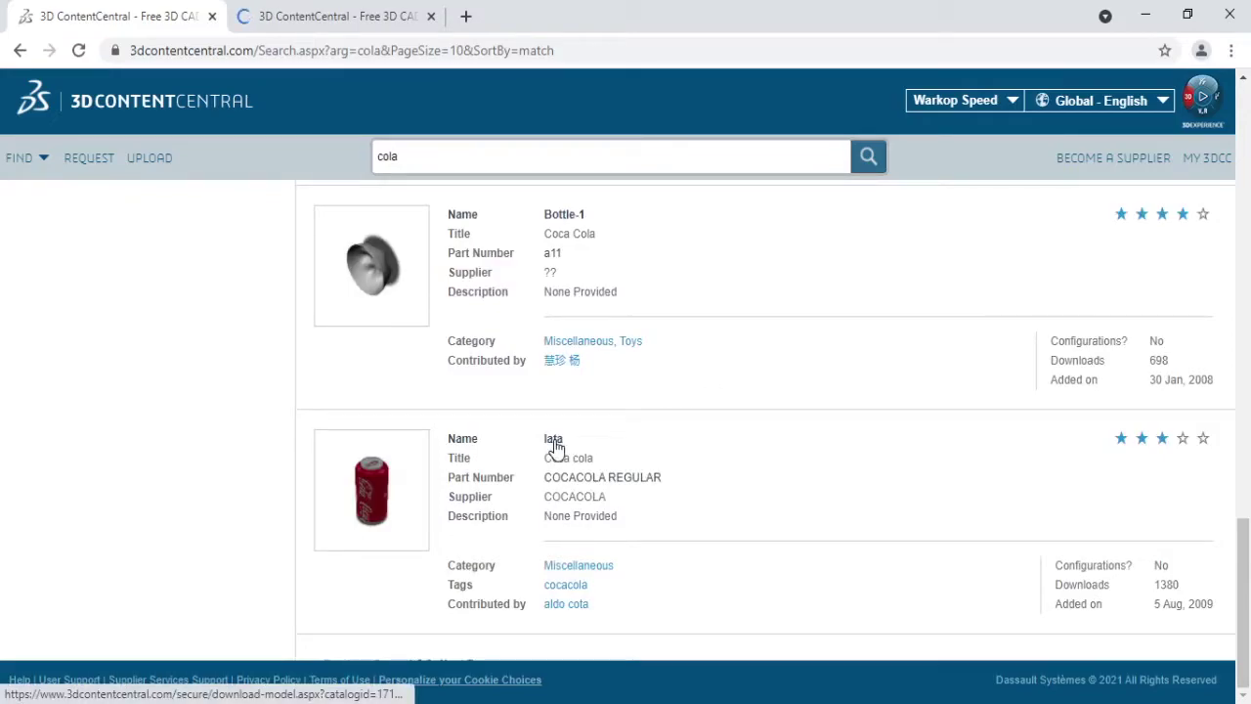
scroll(720, 357, up, 3)
scroll(720, 357, up, 3)
scroll(718, 360, up, 5)
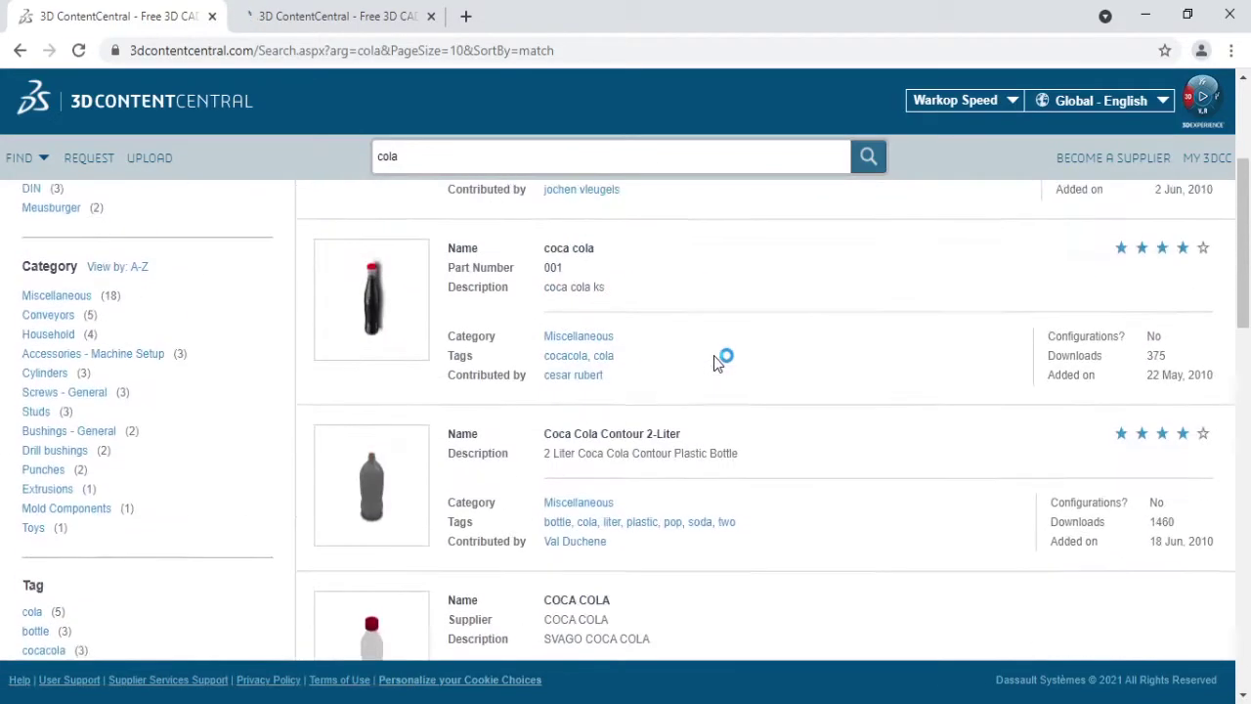
scroll(719, 362, up, 3)
click(475, 262)
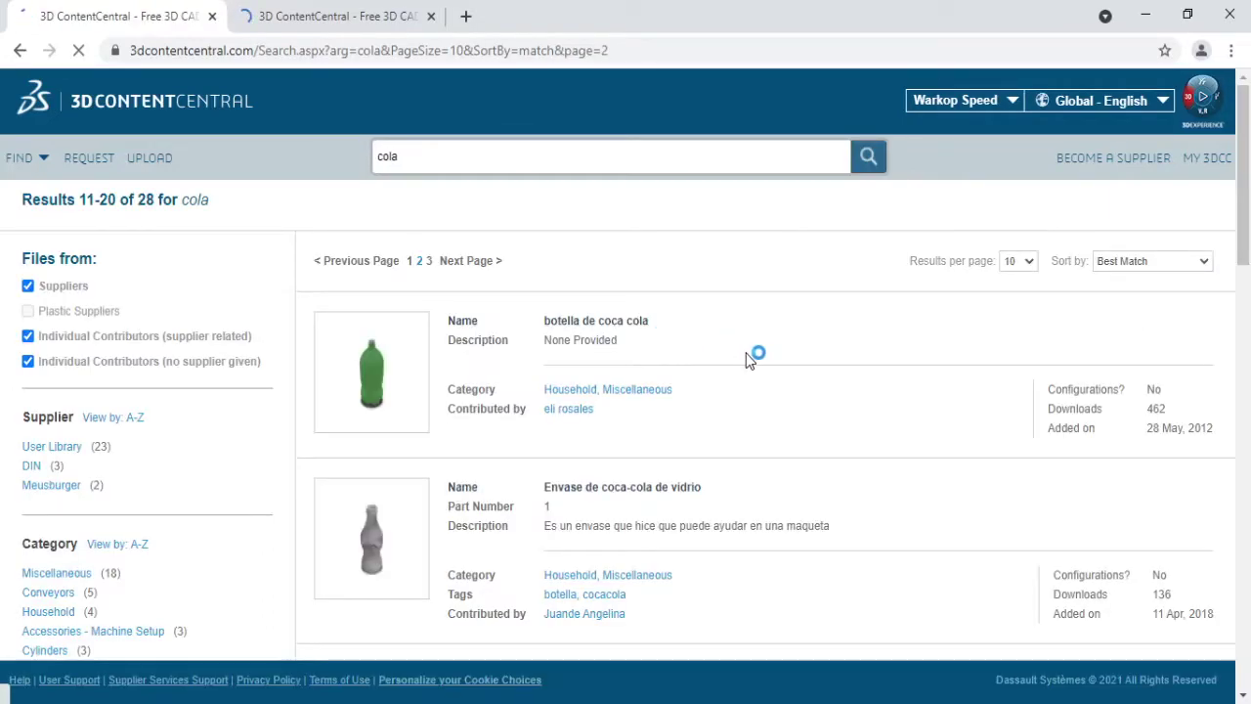
scroll(720, 359, down, 3)
scroll(720, 361, down, 2)
scroll(723, 360, down, 2)
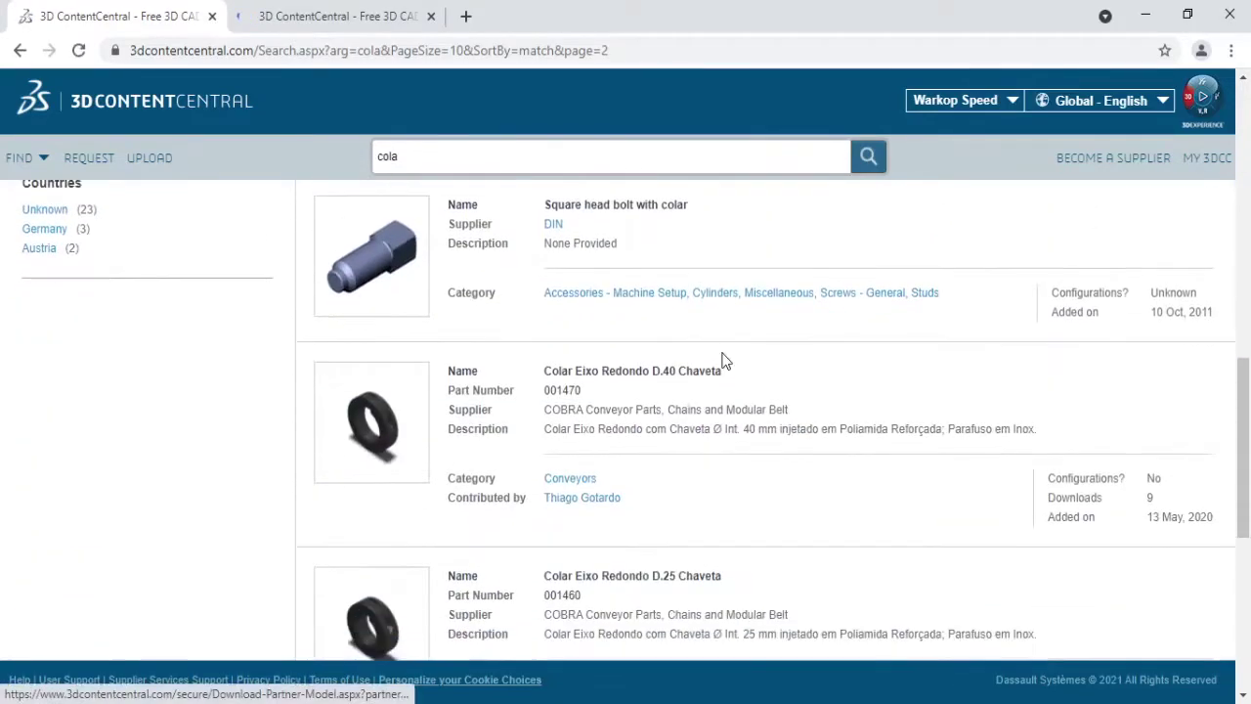
scroll(725, 361, down, 3)
scroll(725, 361, up, 3)
scroll(725, 361, up, 3)
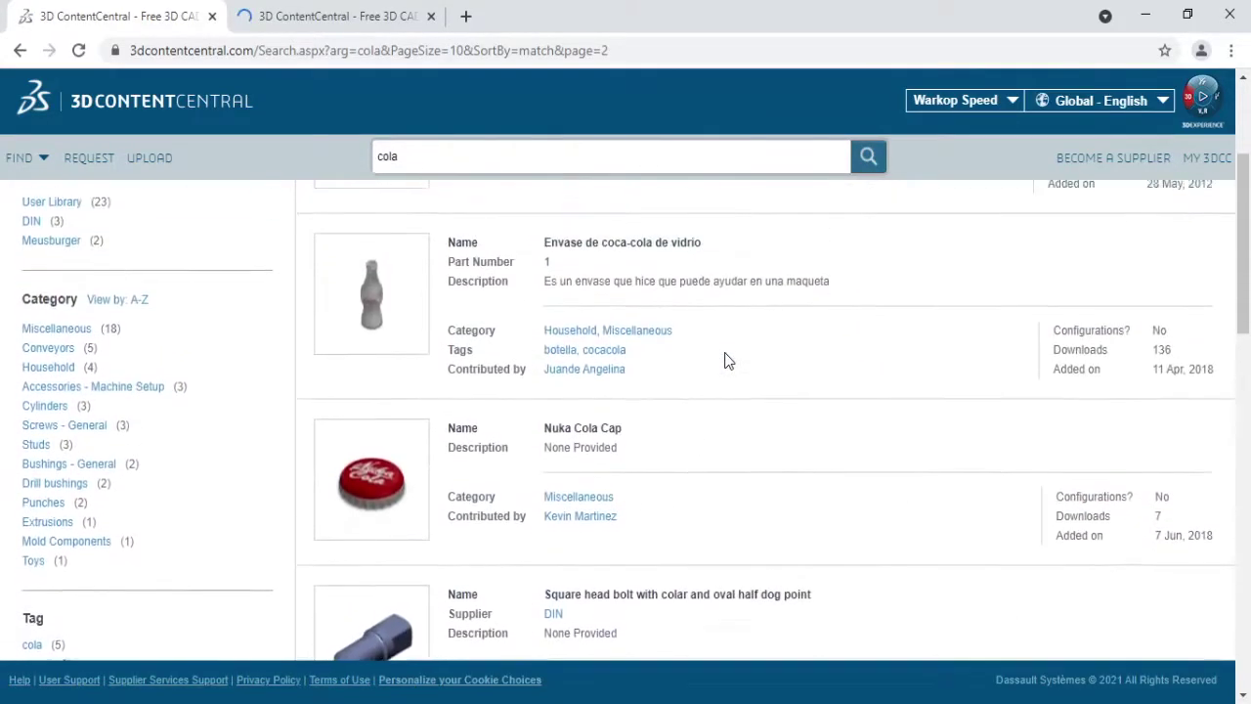
scroll(725, 360, up, 3)
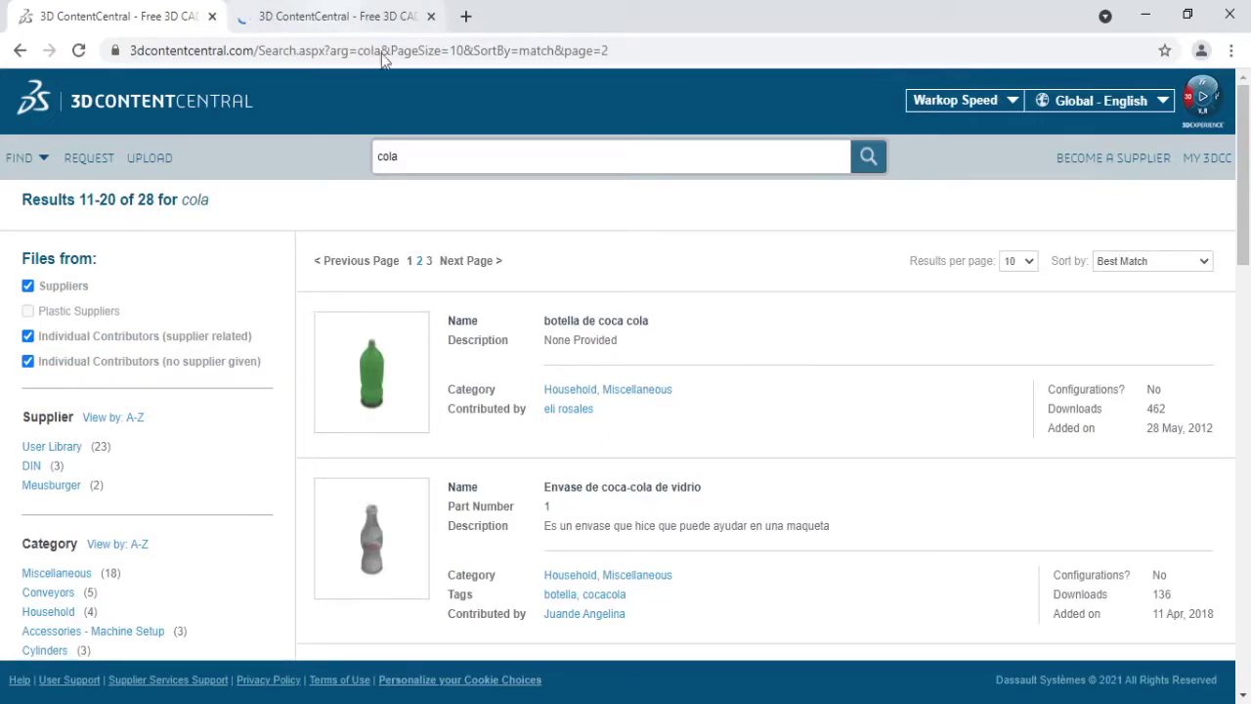
key(ctrl+Tab)
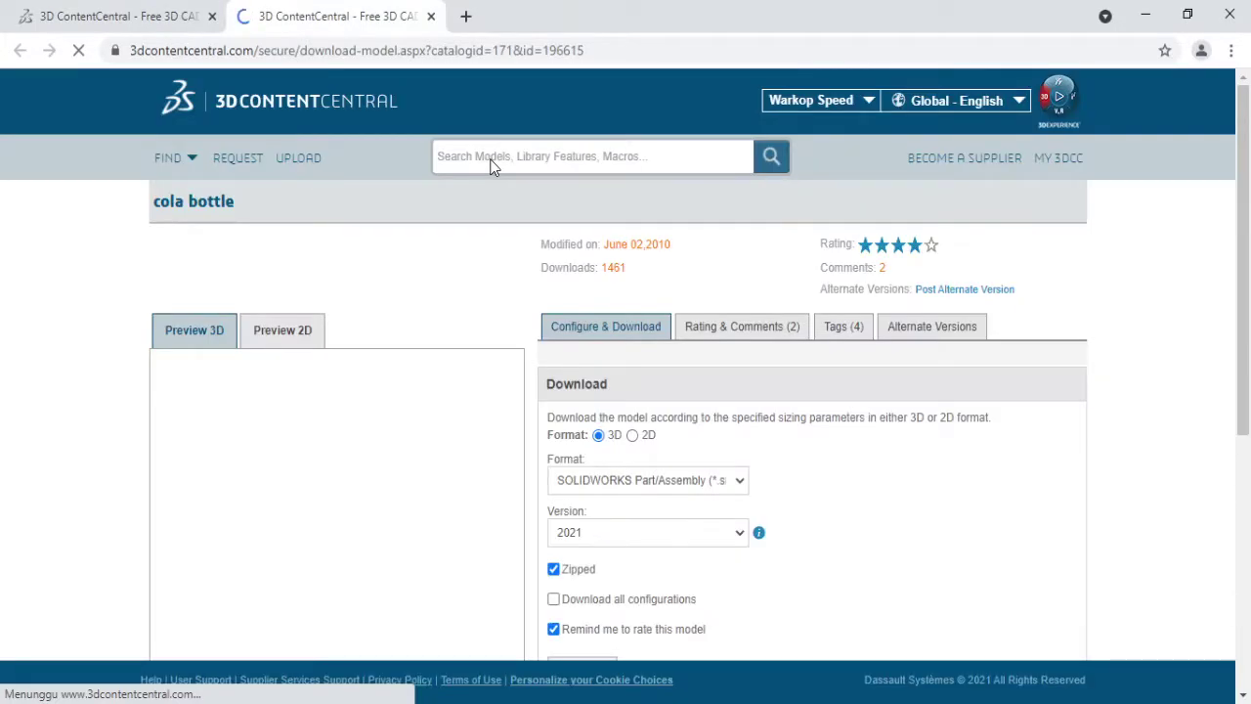
- Set the cola bottle download to Parasolid Text (*.x_t), version 27.0, and start preparing it
scroll(509, 246, down, 1)
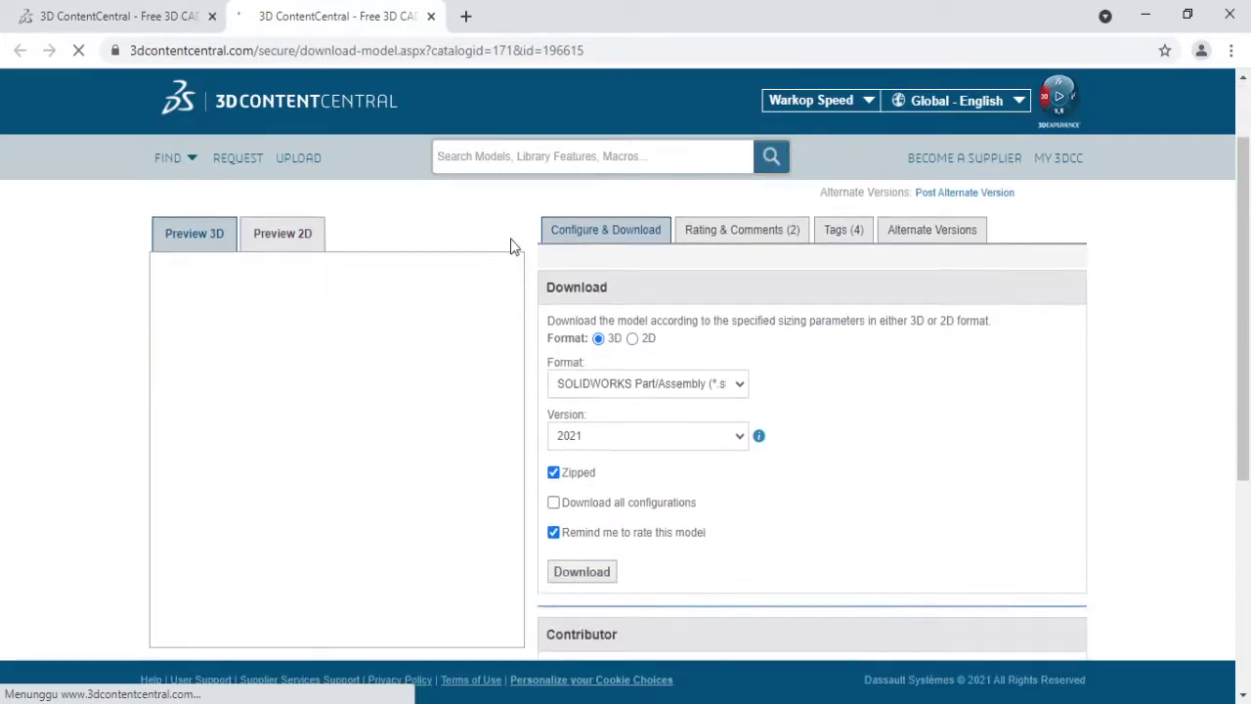
click(684, 388)
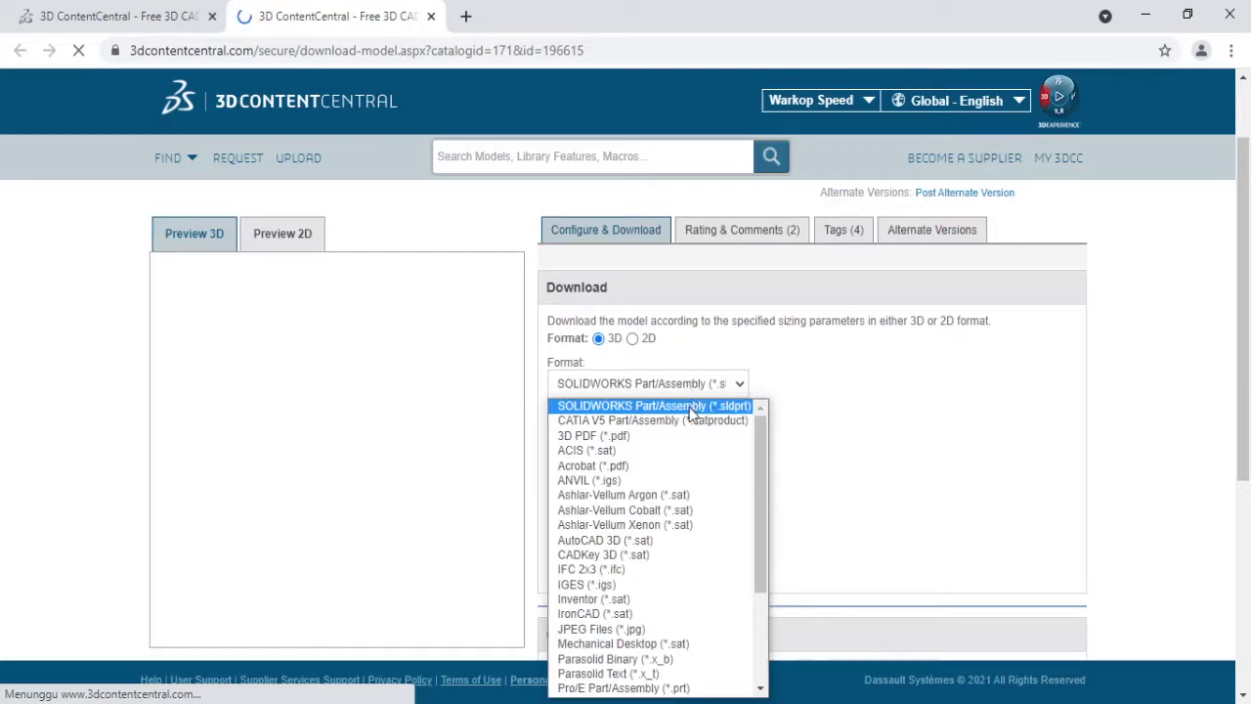
scroll(668, 480, down, 3)
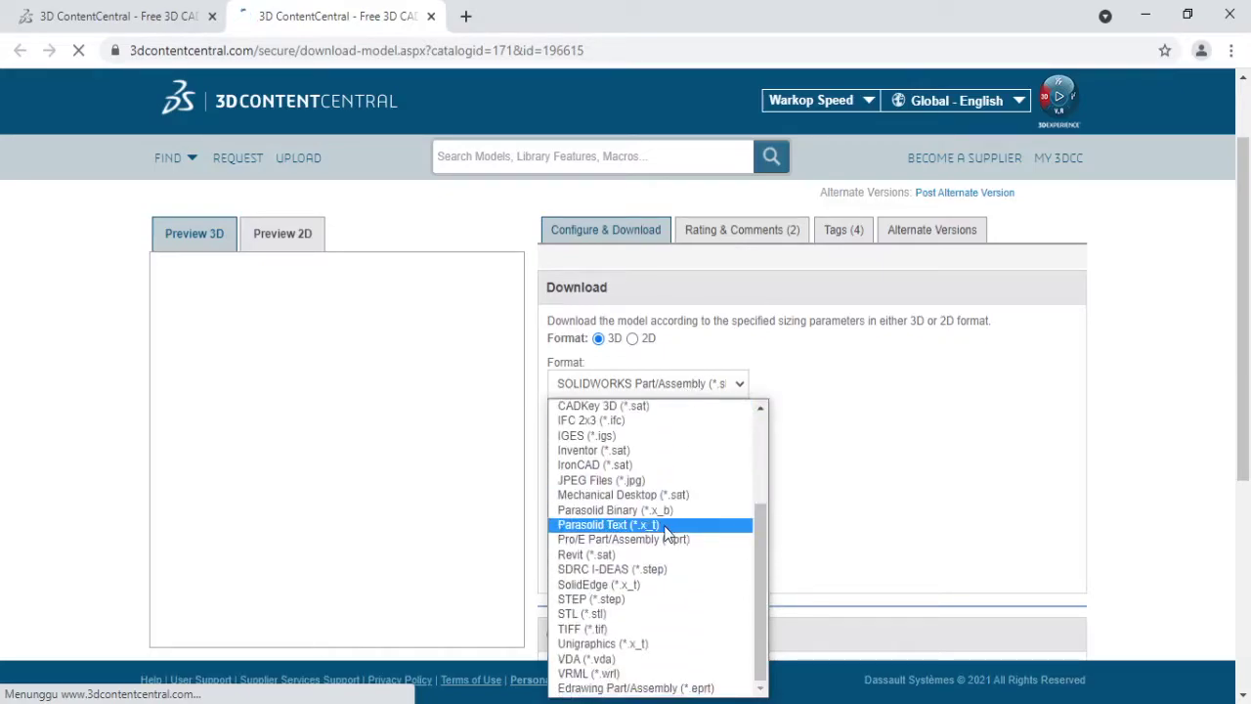
click(665, 525)
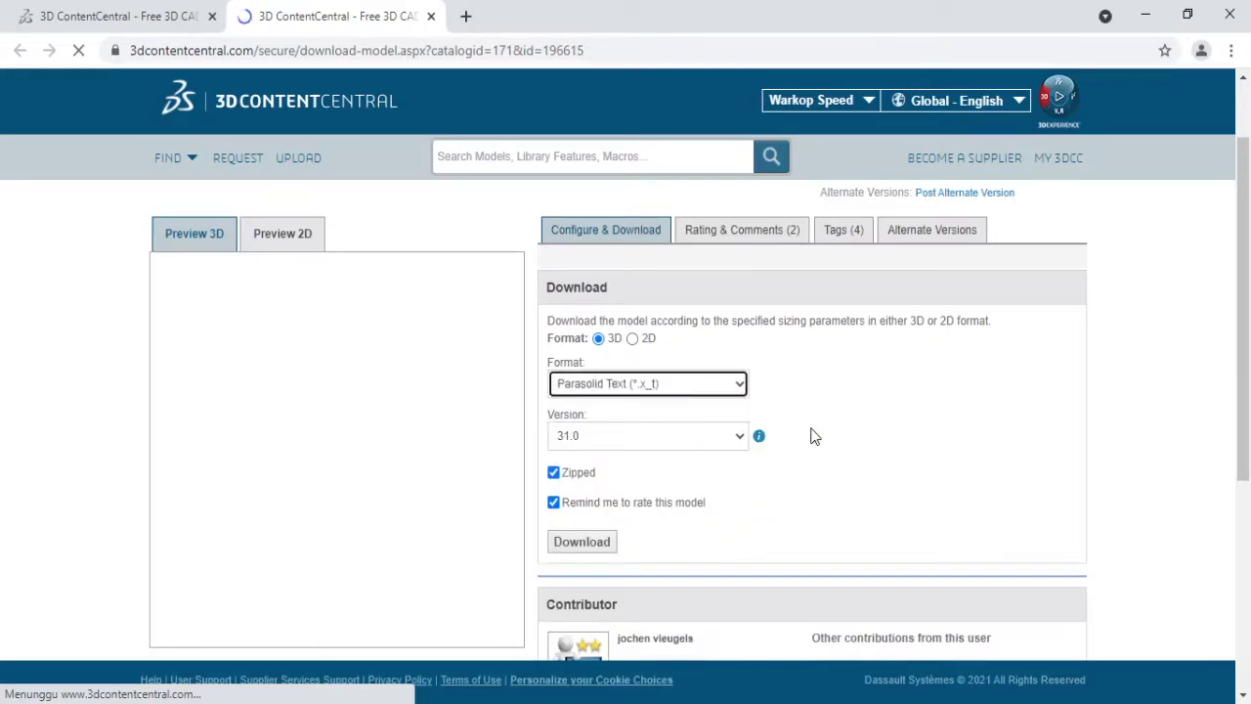
click(737, 443)
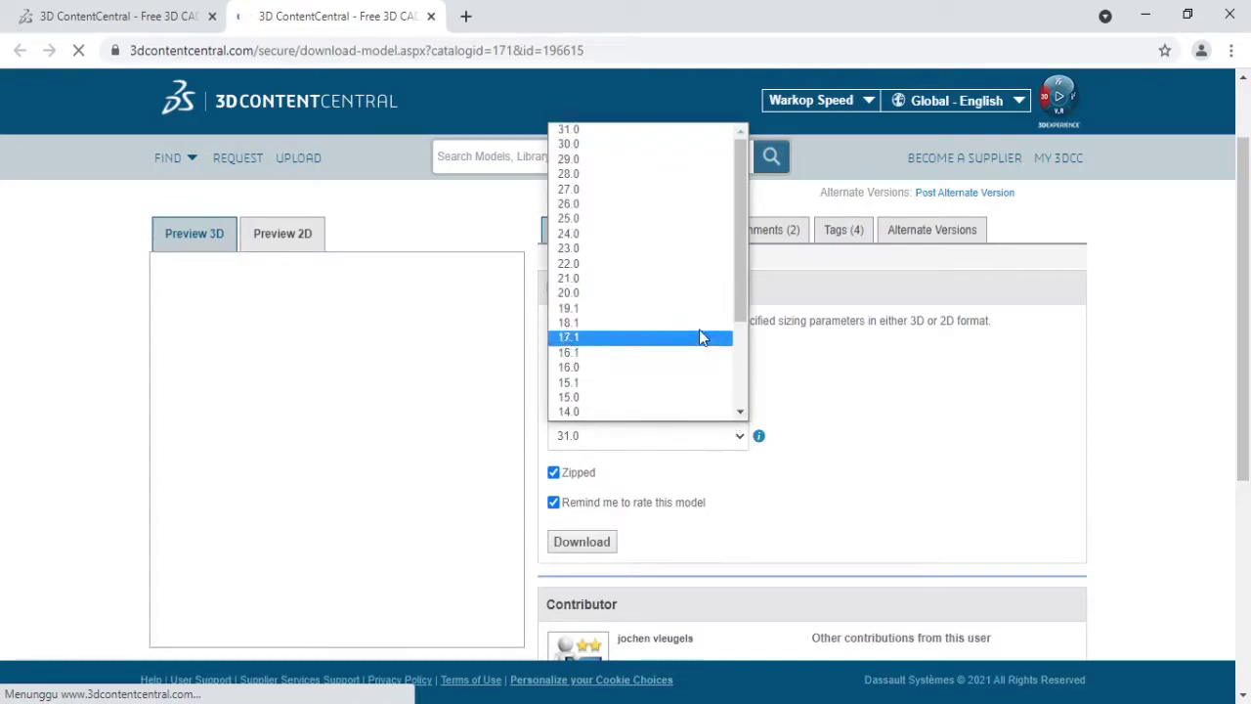
click(662, 199)
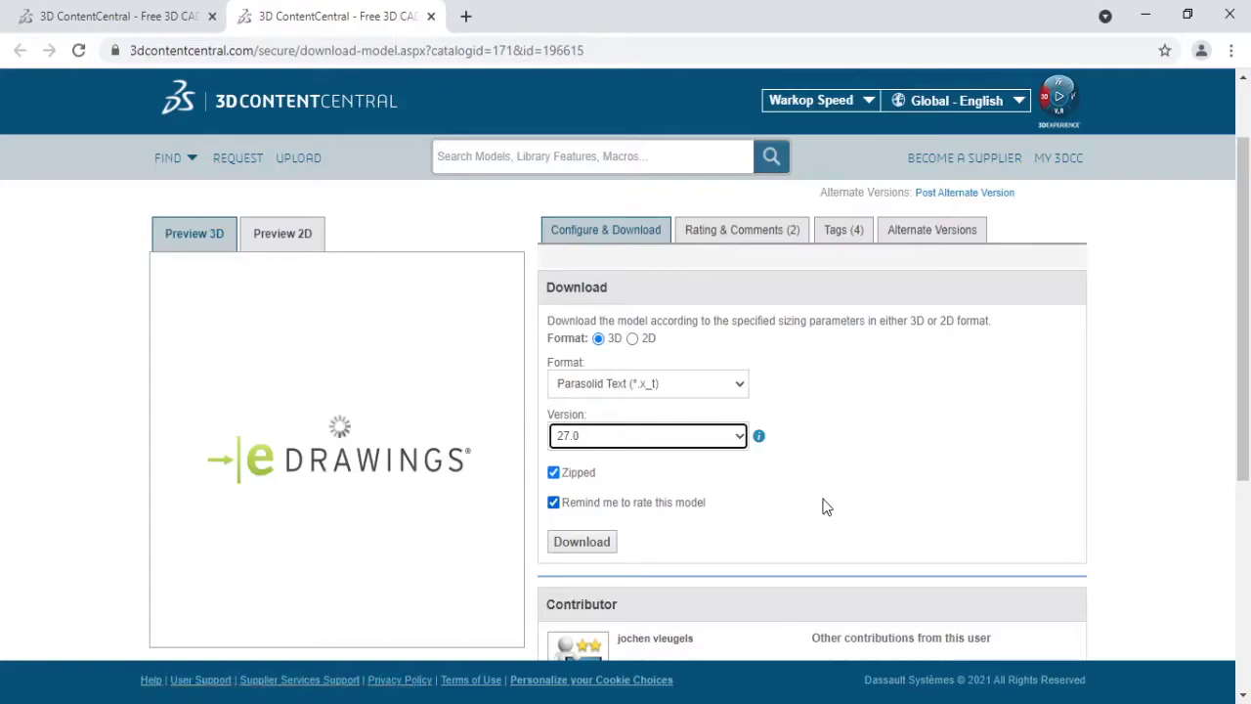
click(822, 505)
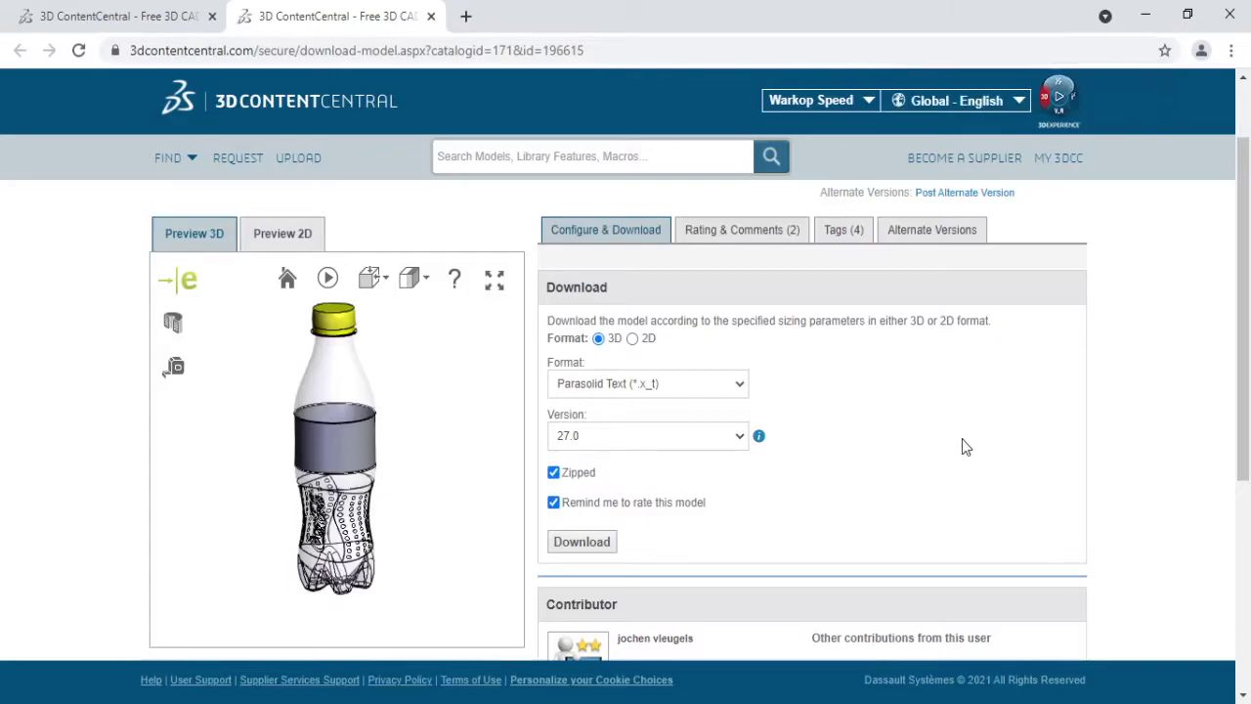
click(603, 546)
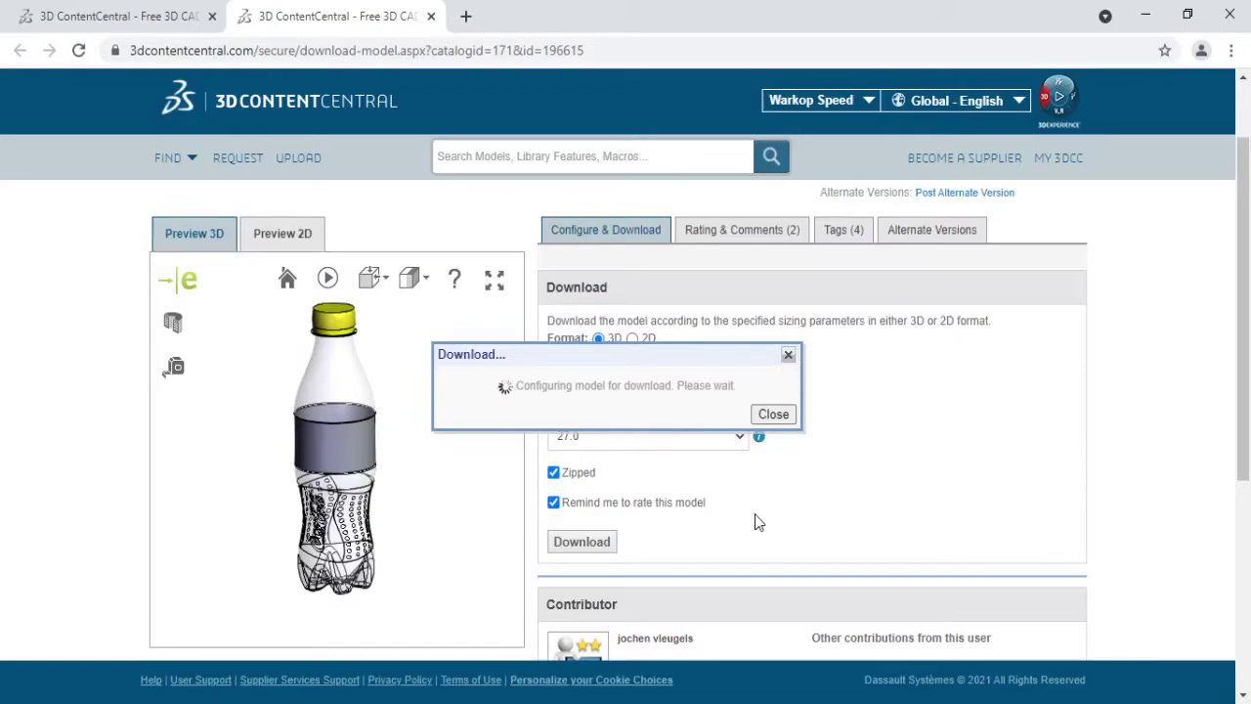
- Download the prepared cola bottle as User Library-colafles.zip and close the download dialog
key(ctrl+f)
click(1164, 94)
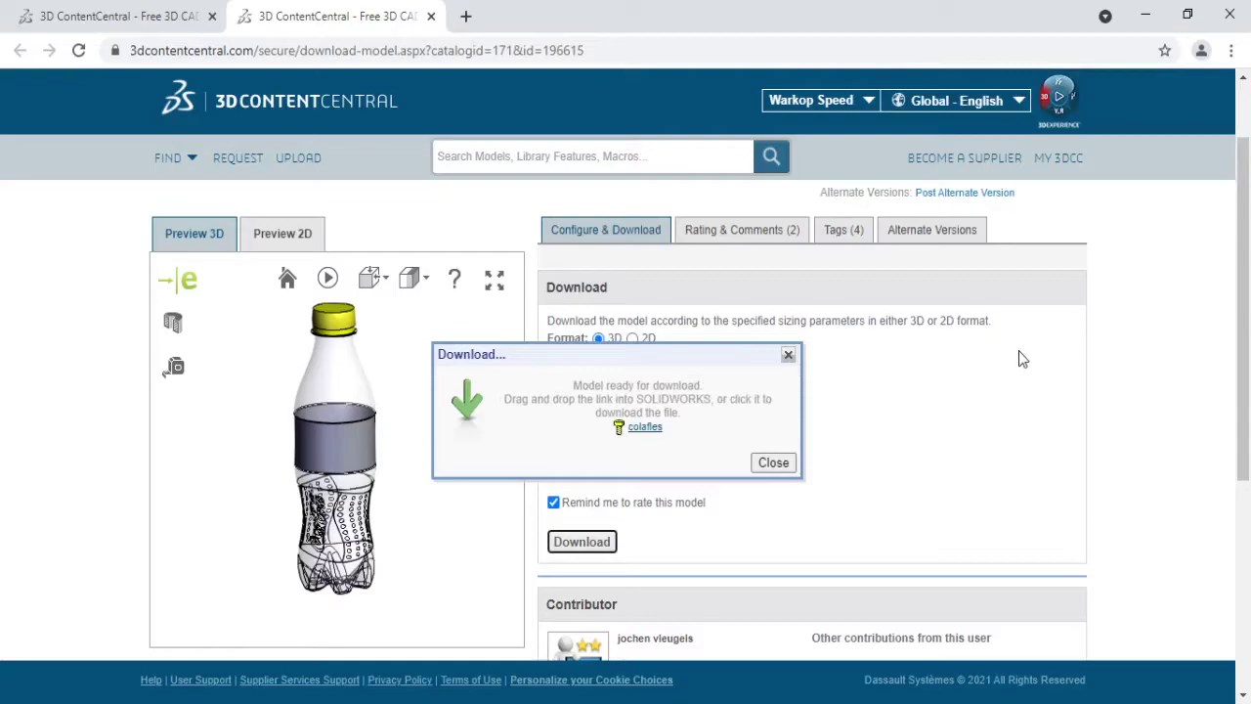
click(660, 432)
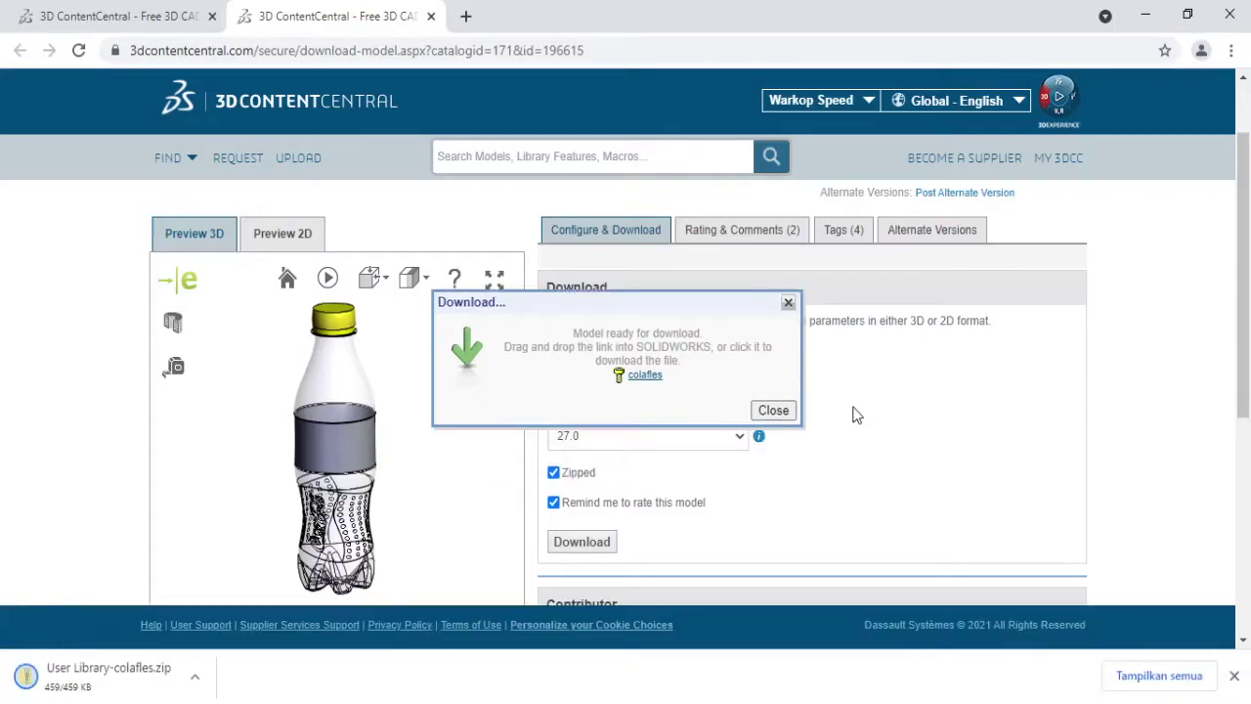
click(779, 411)
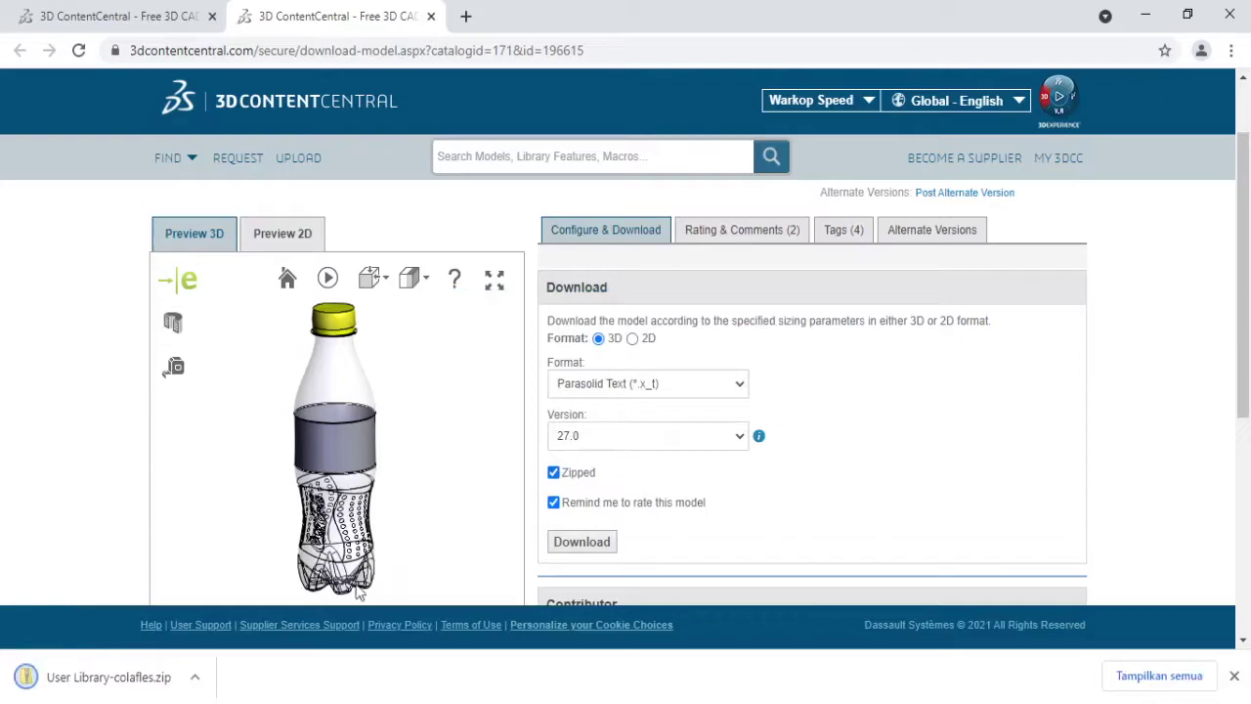
click(195, 676)
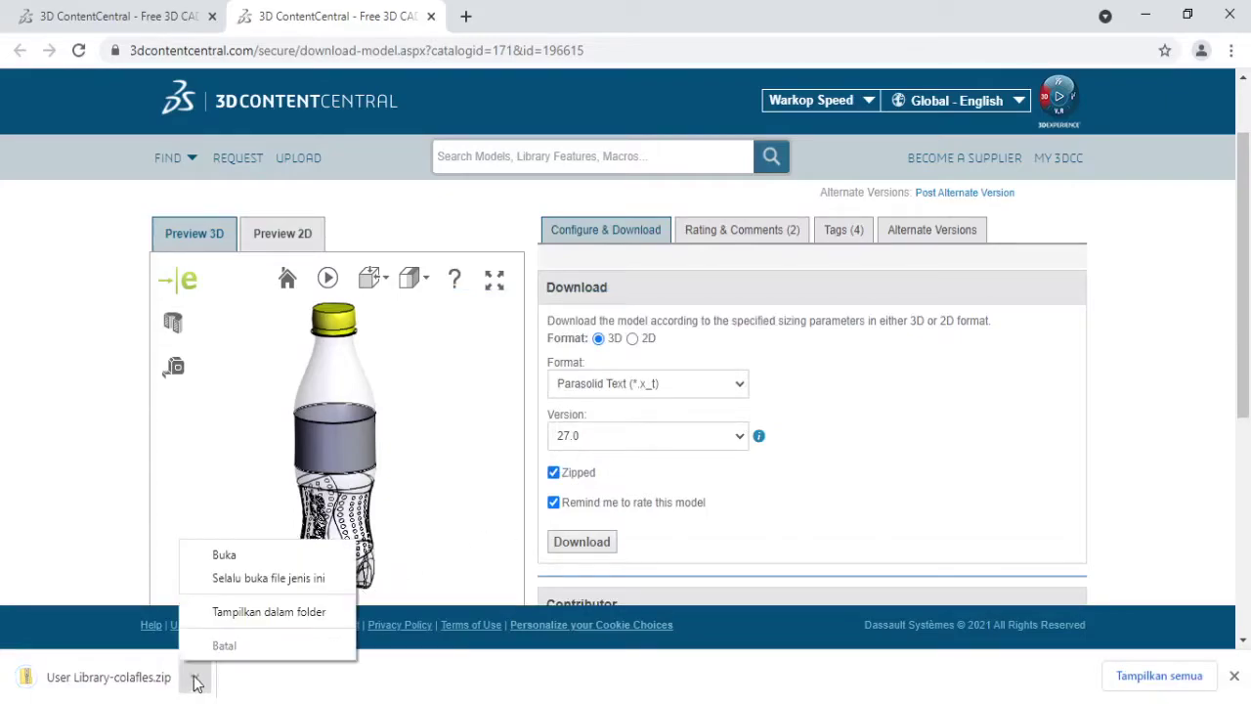
- Copy the cola bottle X_T from the downloaded zip into the 1.4. 3D Standard Parts folder
click(244, 613)
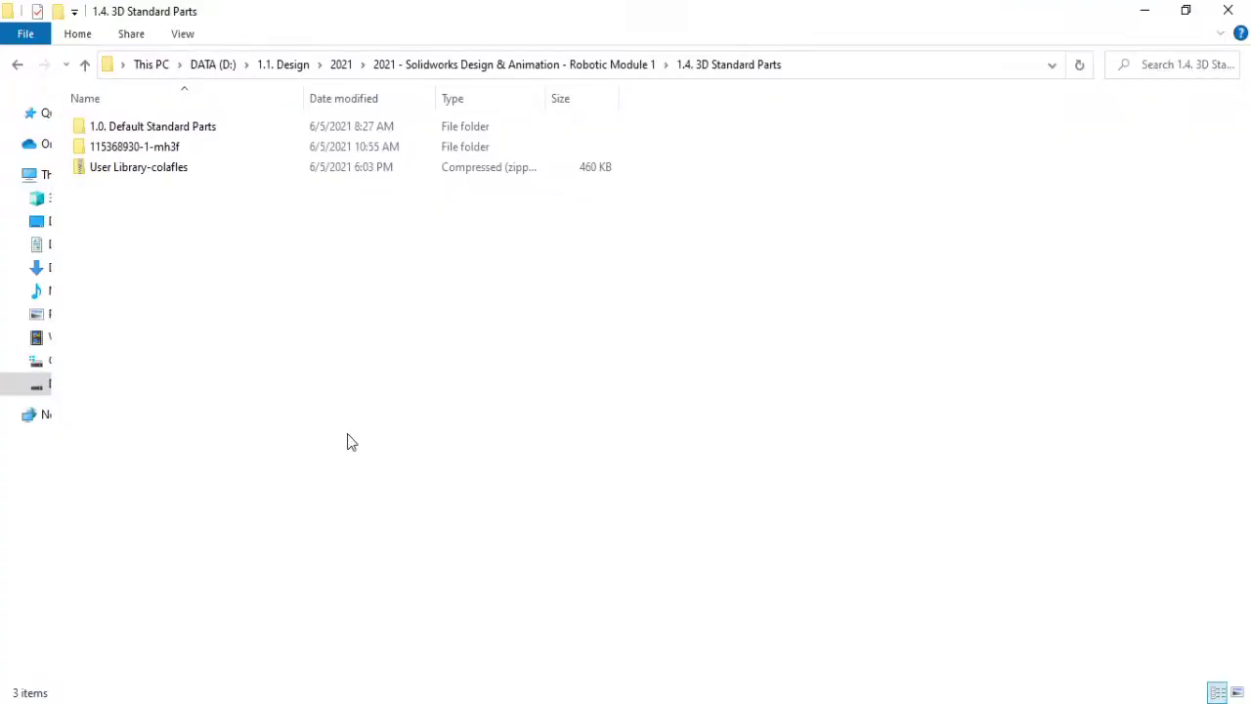
click(178, 175)
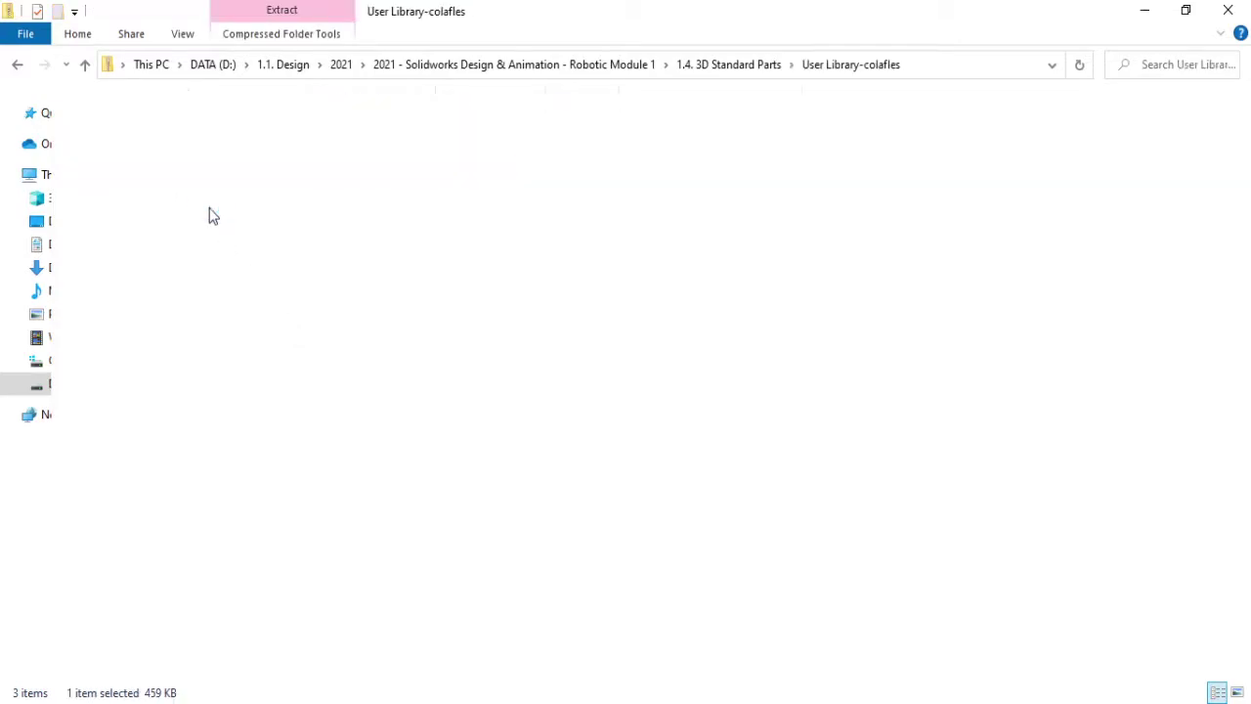
click(167, 129)
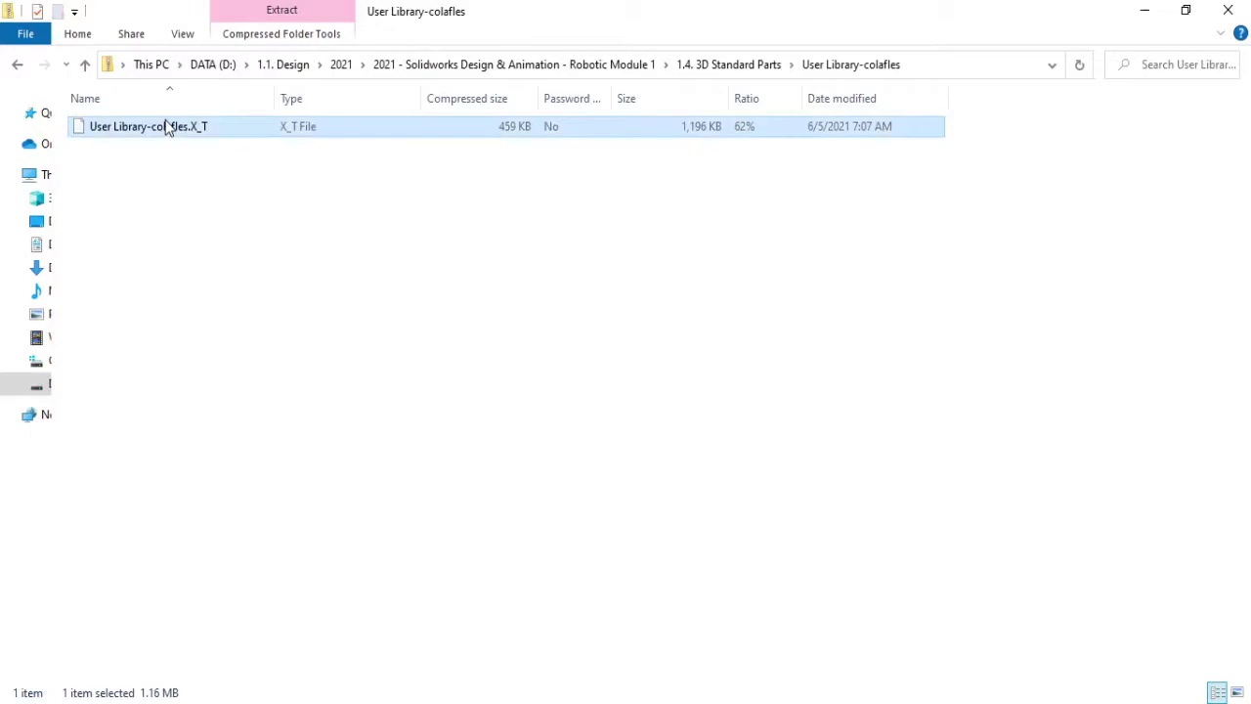
click(721, 64)
key(ctrl+v)
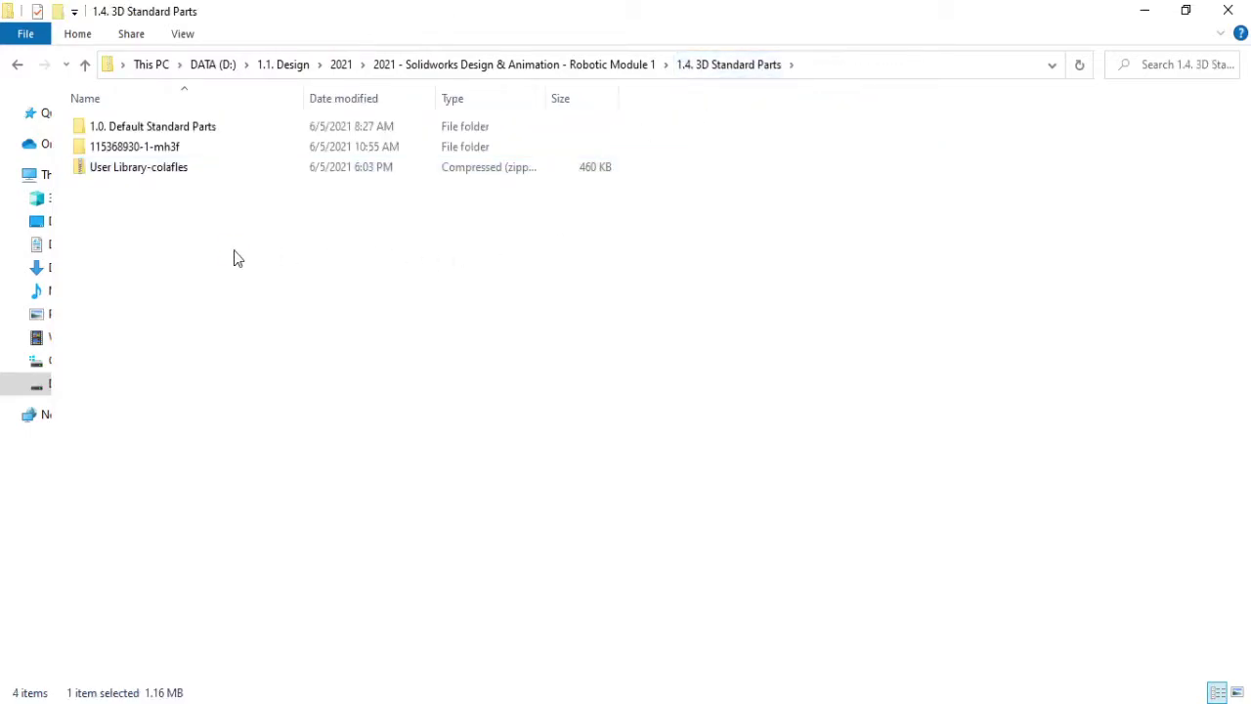
- Move the X_T and zip into a new 'colafles' folder and open the X_T in SOLIDWORKS
click(174, 172)
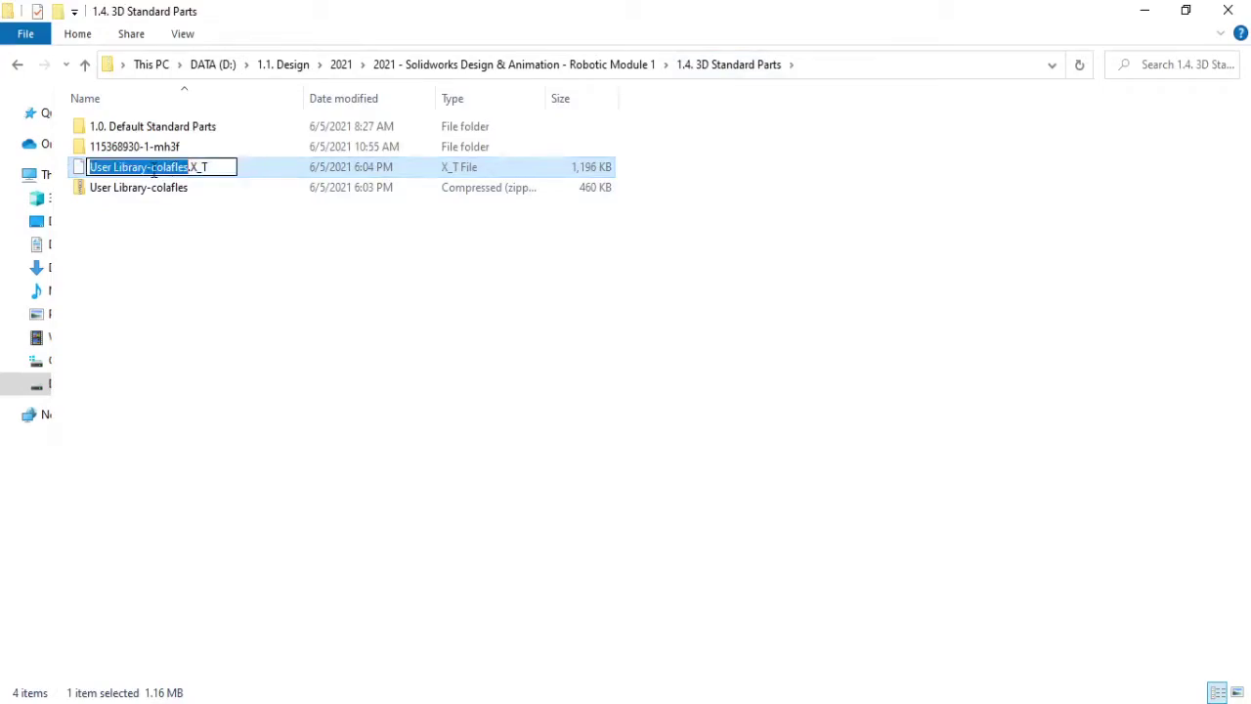
drag(151, 167, 190, 186)
key(ctrl+c)
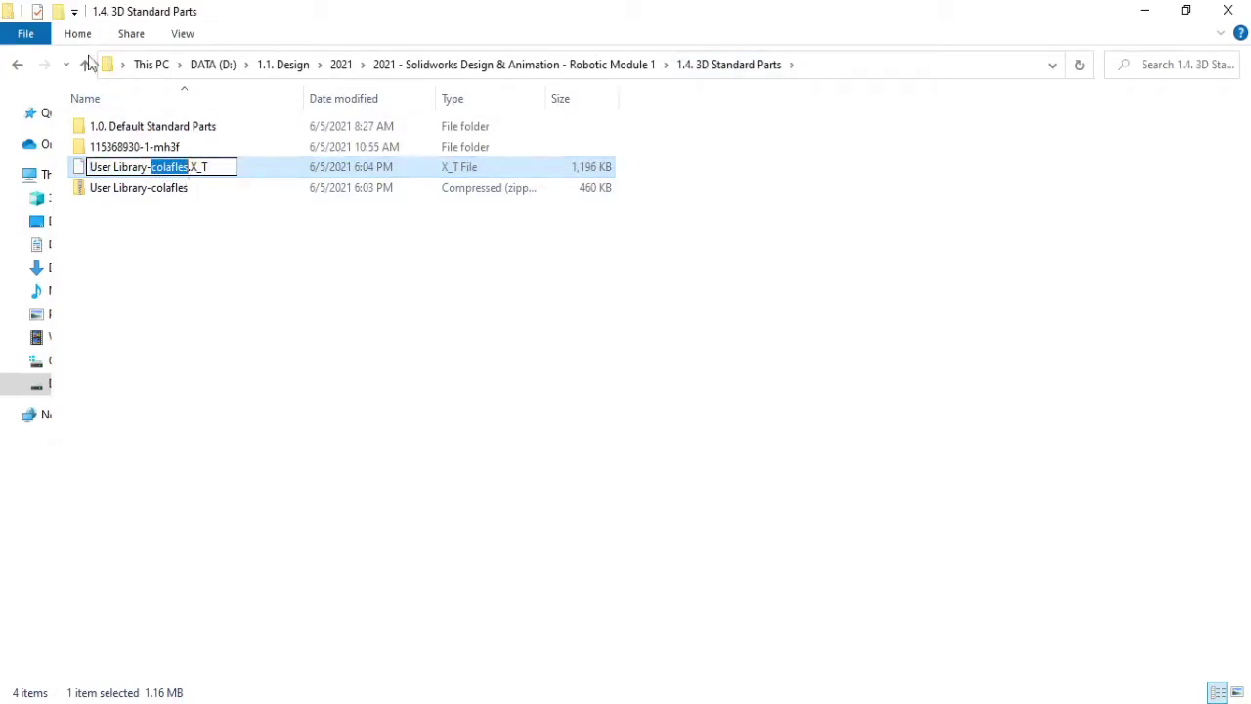
key(Return)
key(ctrl+shift+n)
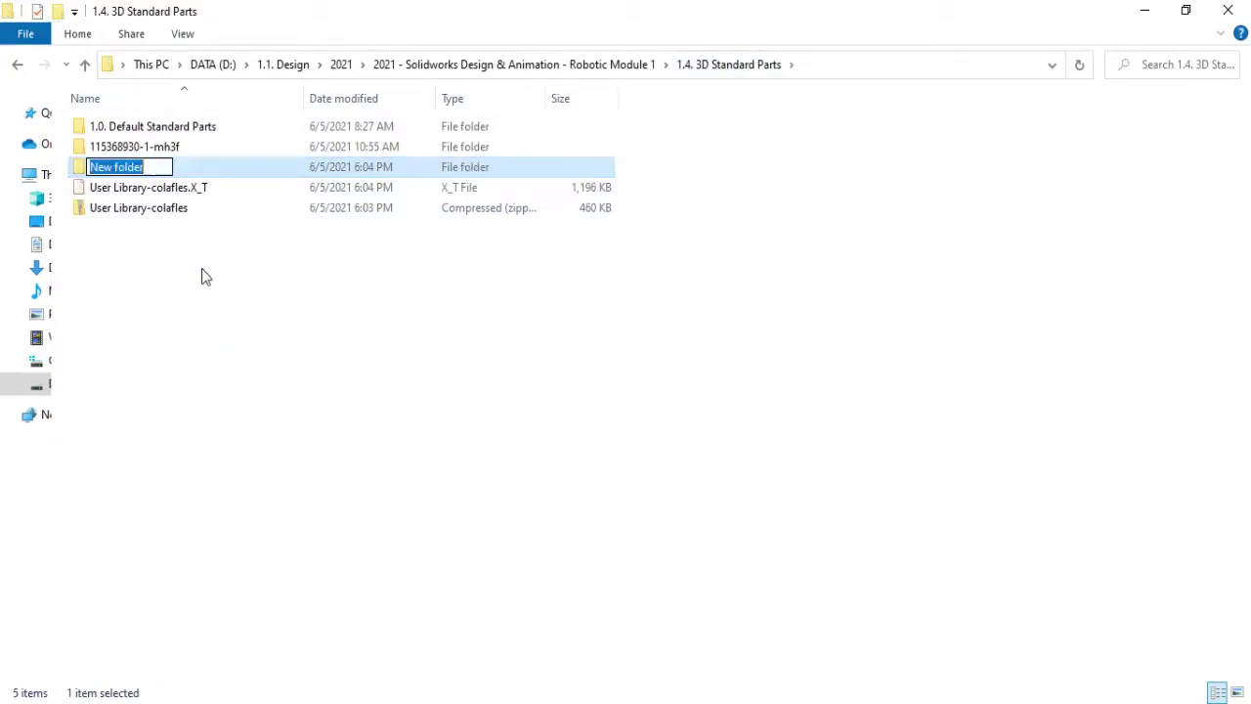
key(ctrl+v)
key(Return)
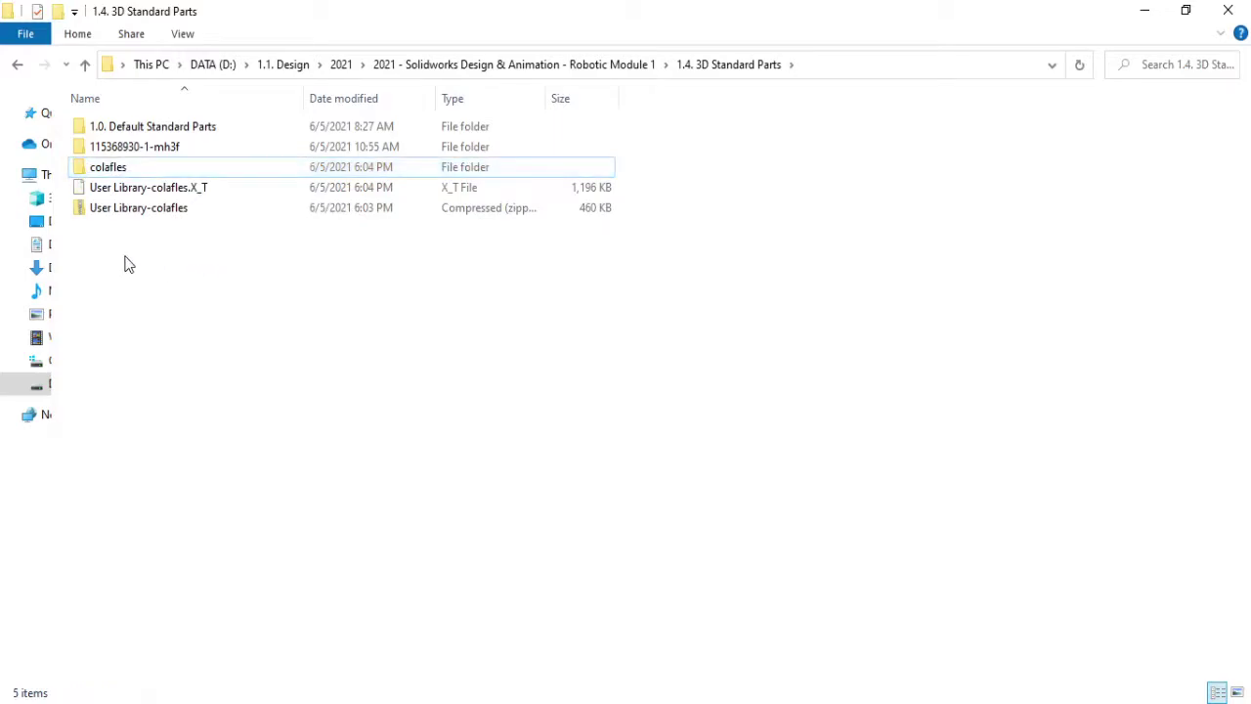
mouse_move(125, 256)
mouse_down()
mouse_move(166, 199)
mouse_move(146, 167)
mouse_up()
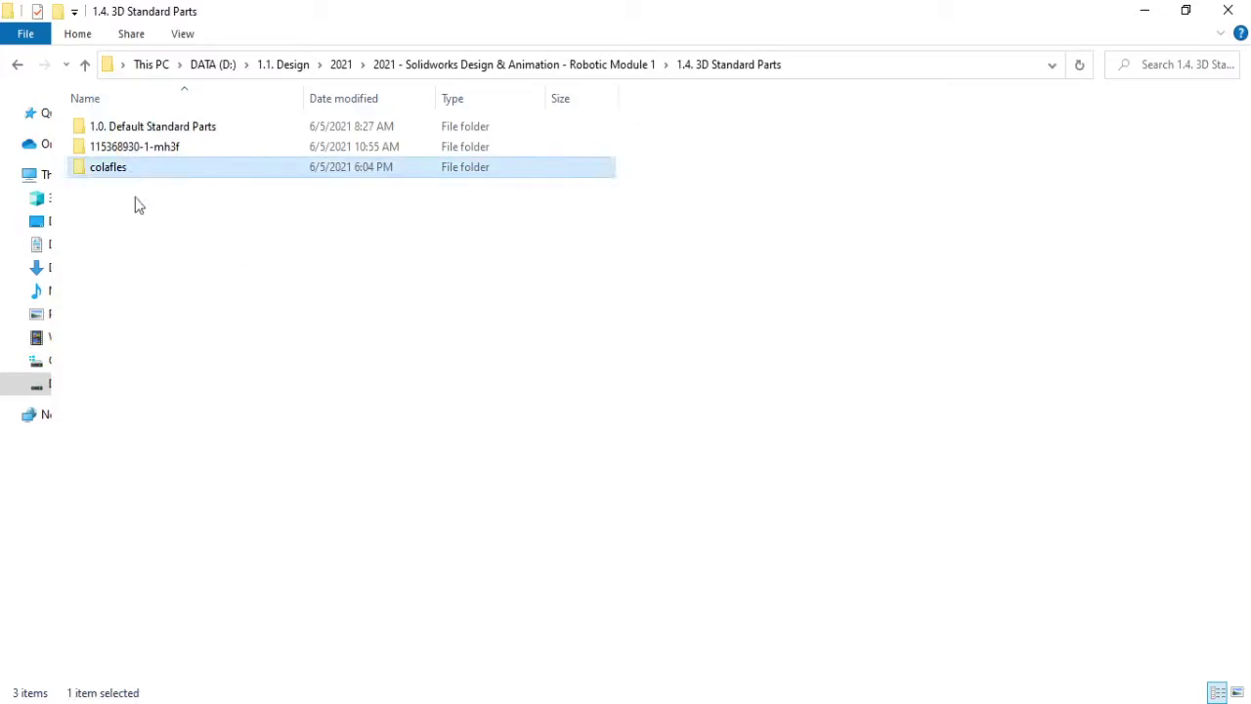
double_click(141, 167)
mouse_move(179, 128)
mouse_down()
mouse_move(977, 696)
mouse_move(720, 411)
mouse_up()
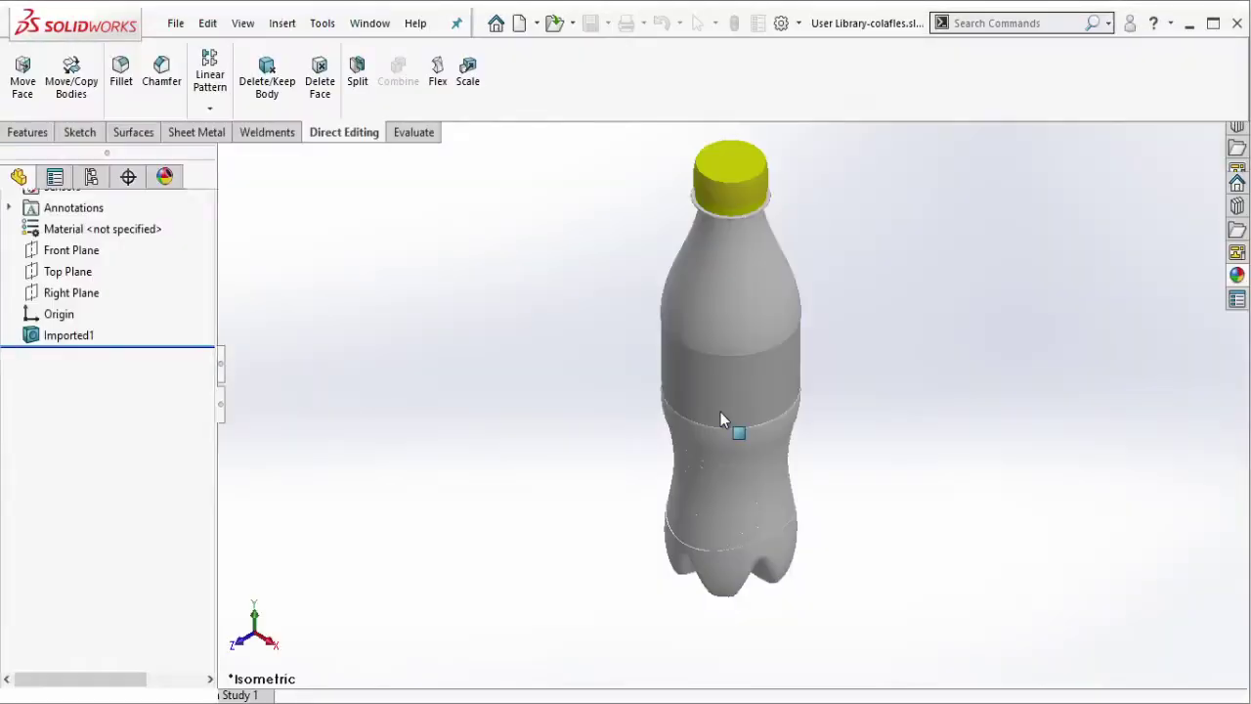
- Show the bottle Shaded With Edges, save it as part User Library-colafles in colafles, and close it
click(753, 138)
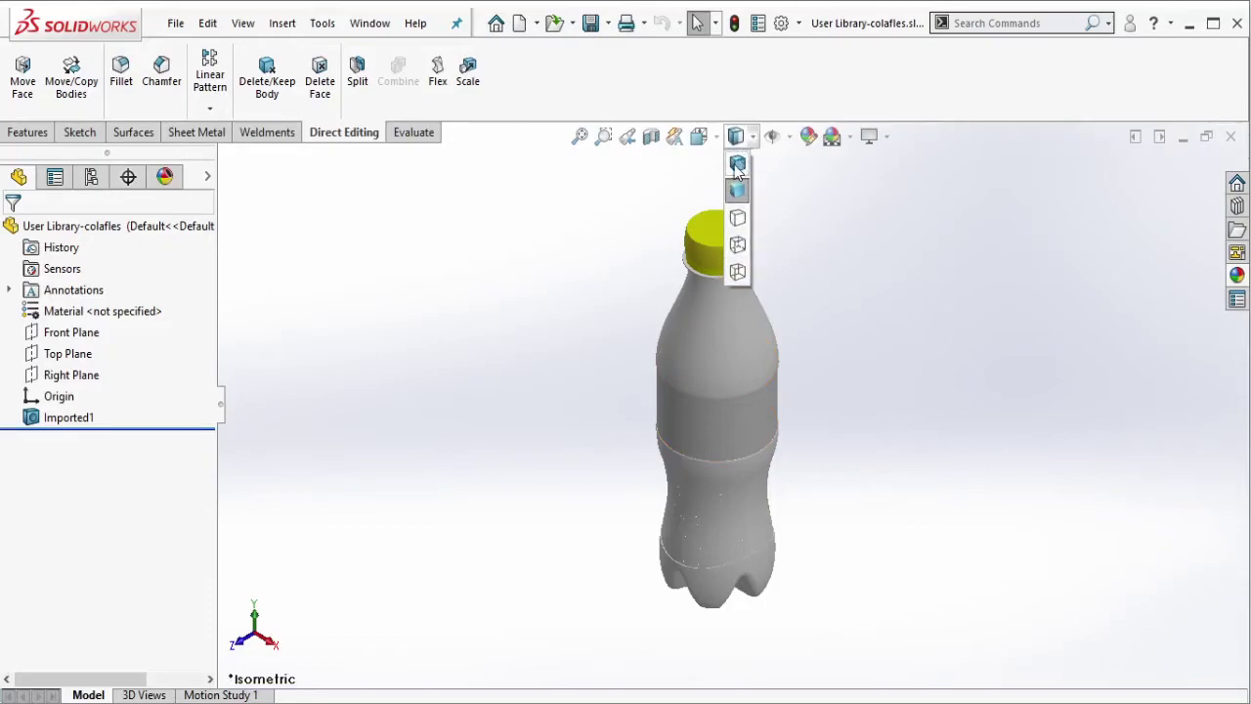
click(738, 163)
click(591, 23)
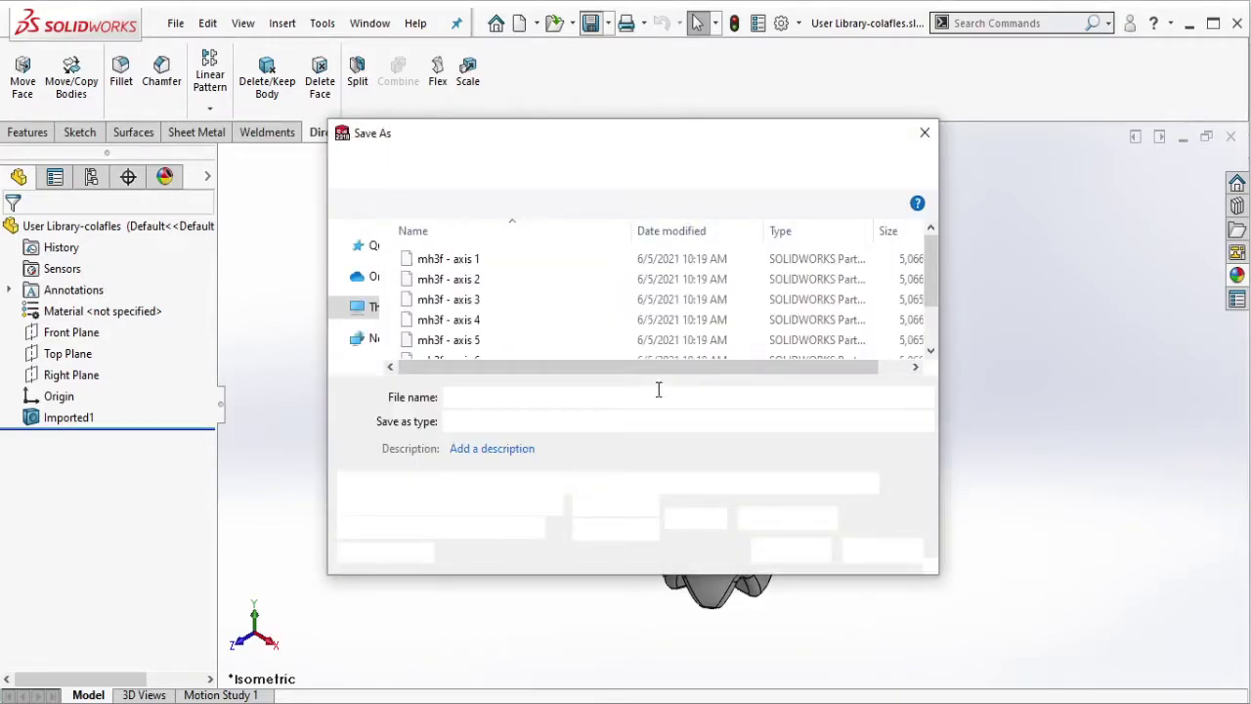
click(498, 171)
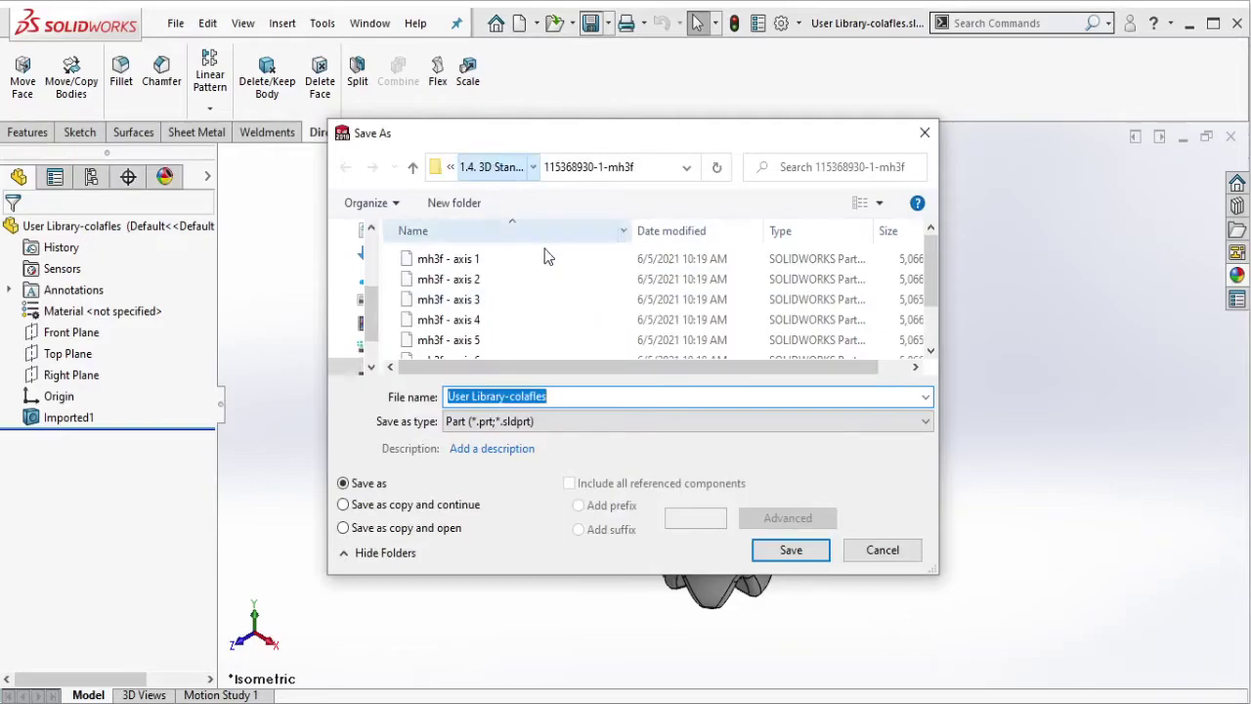
double_click(519, 308)
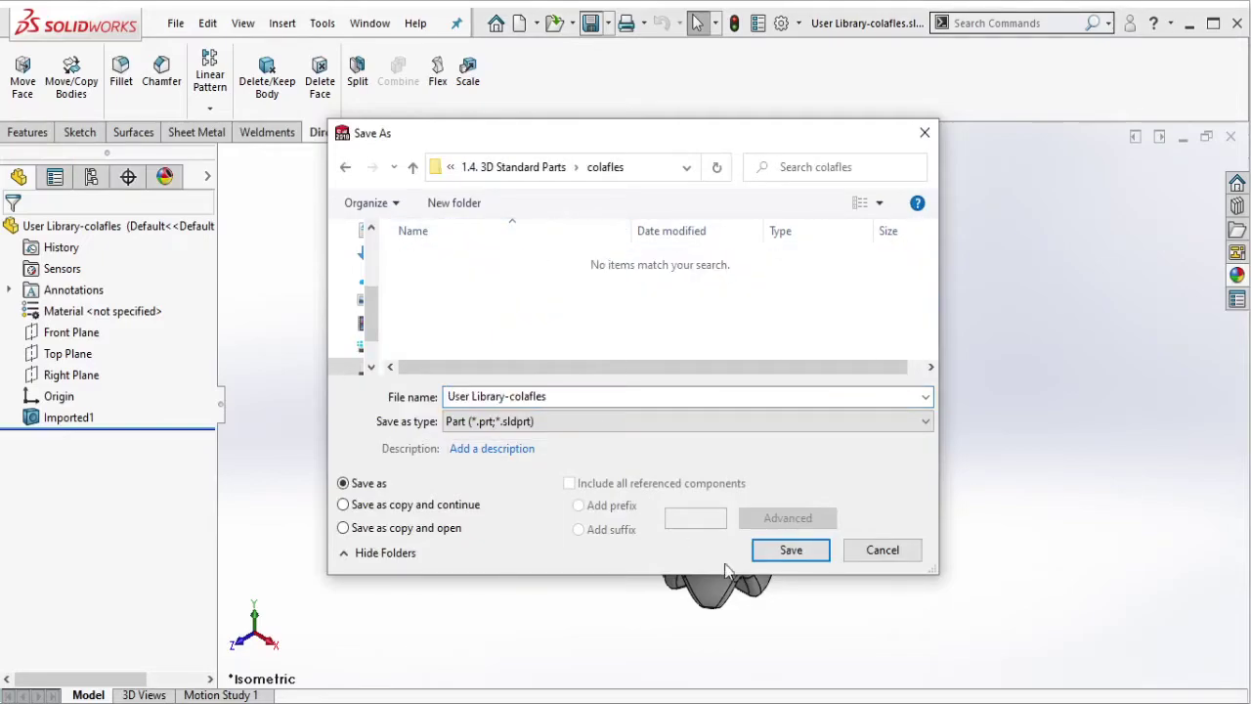
click(787, 550)
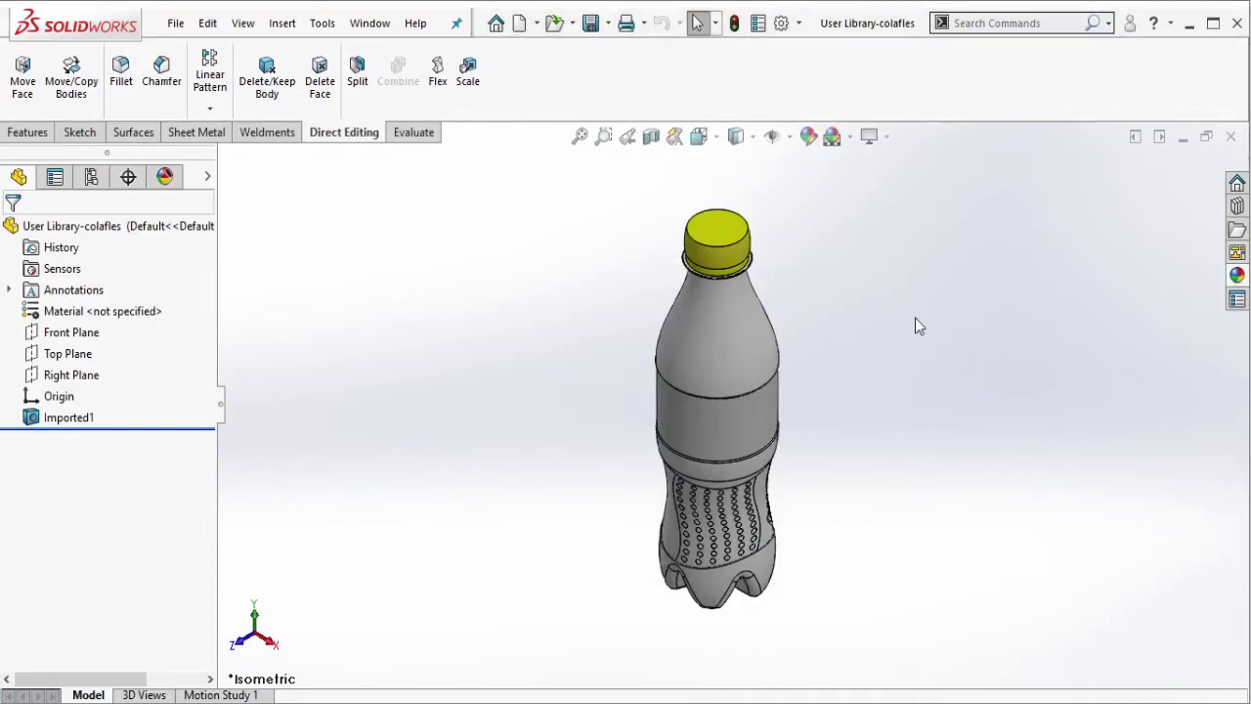
click(1231, 139)
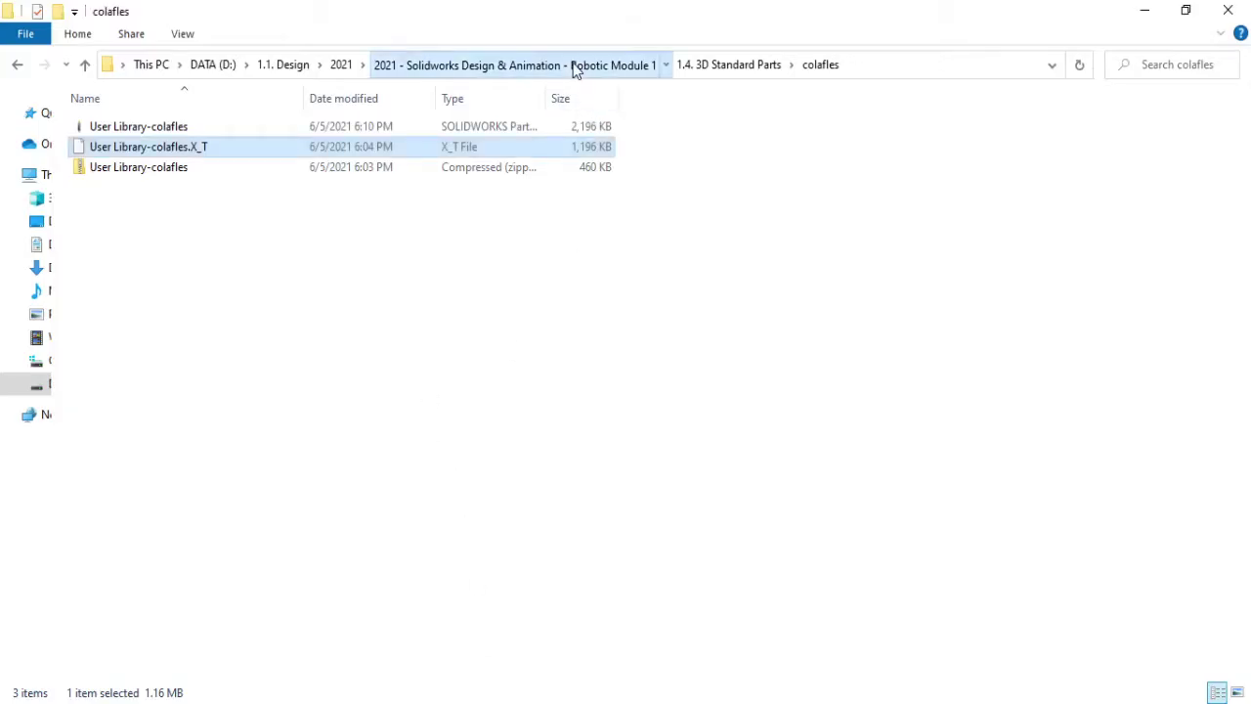
- Open the robot arm assembly from the 1.0. 3D Total Assembly folder in SOLIDWORKS
click(576, 67)
double_click(195, 129)
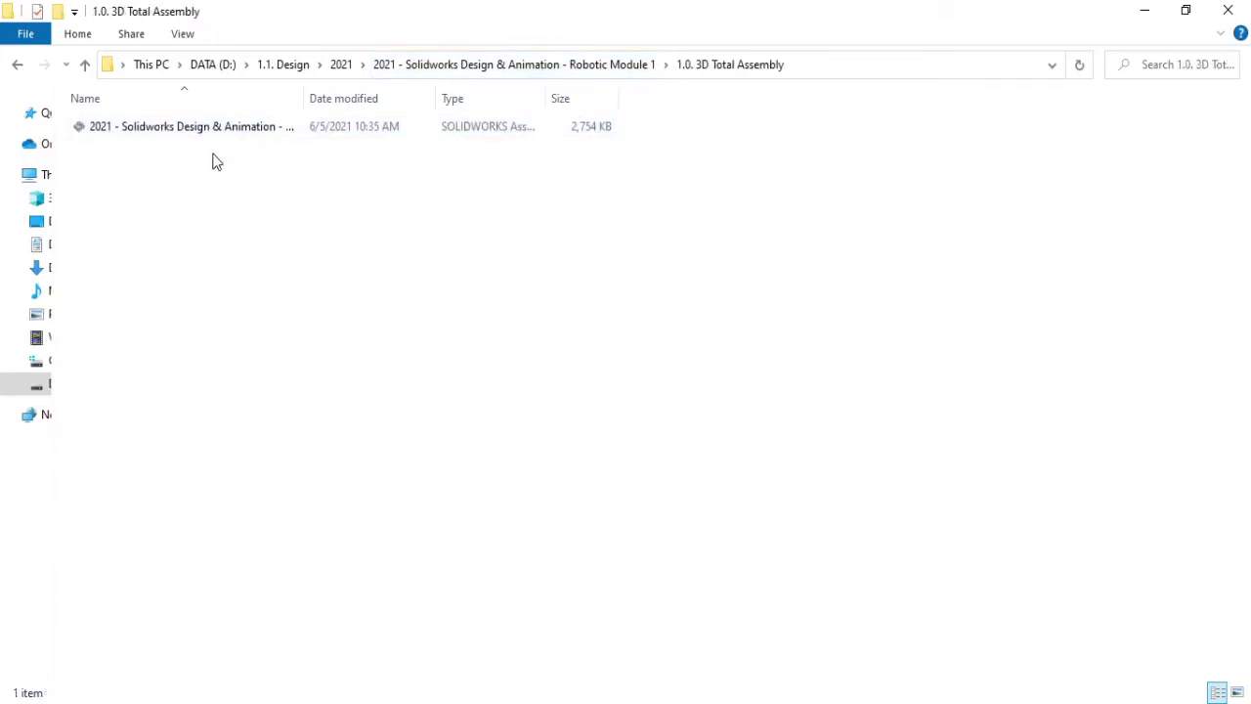
click(213, 135)
mouse_move(179, 131)
mouse_down()
mouse_move(400, 304)
mouse_move(903, 621)
mouse_move(673, 289)
mouse_up()
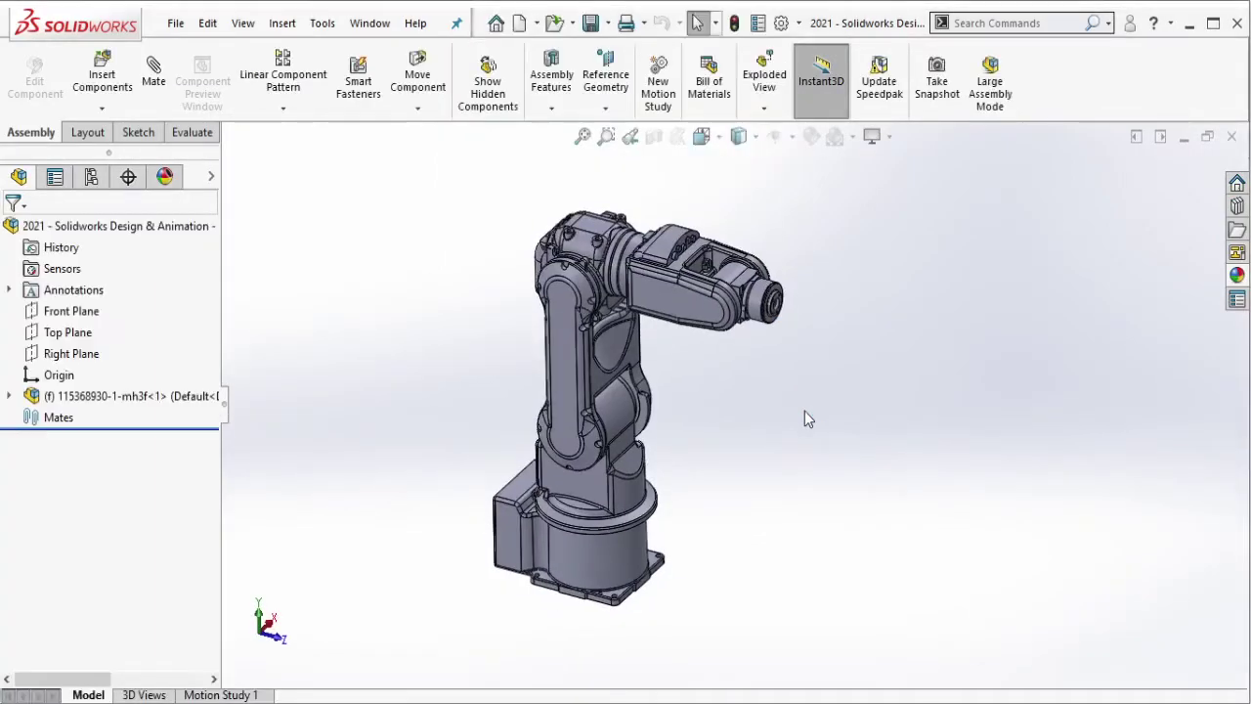
- Insert a new virtual part, Part3, into the robot assembly and edit it in place
scroll(880, 460, up, 2)
scroll(882, 479, down, 1)
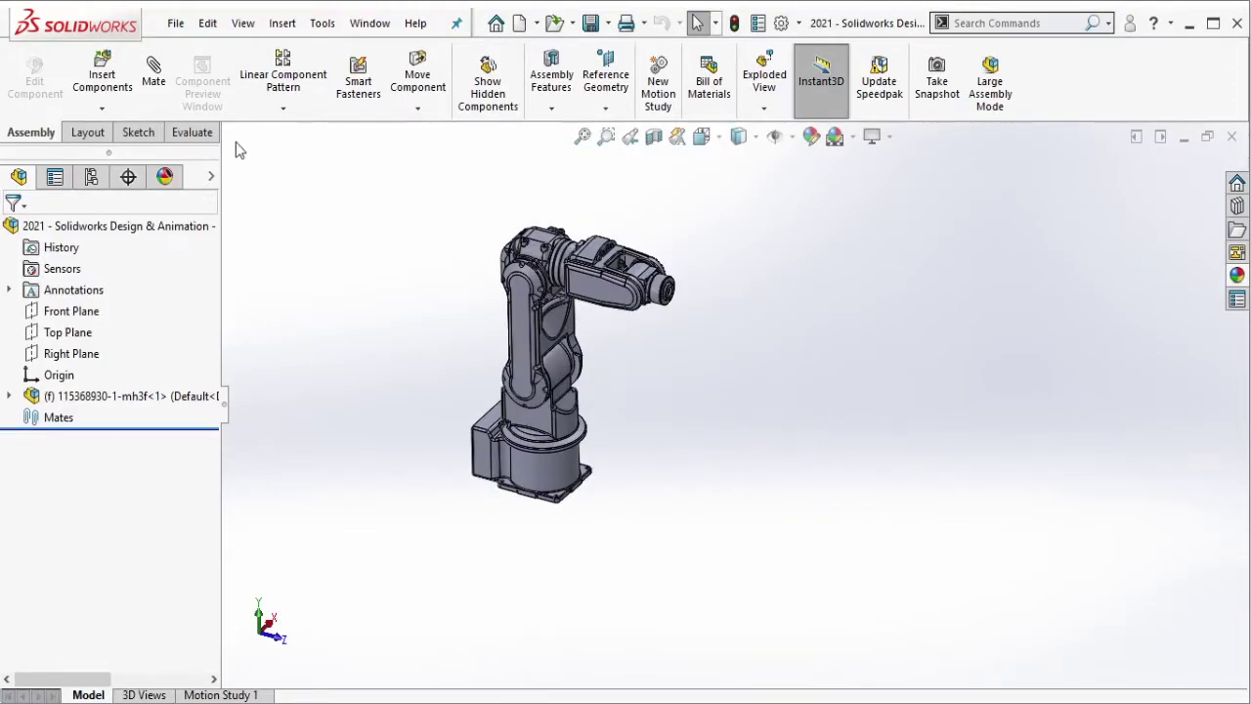
click(101, 107)
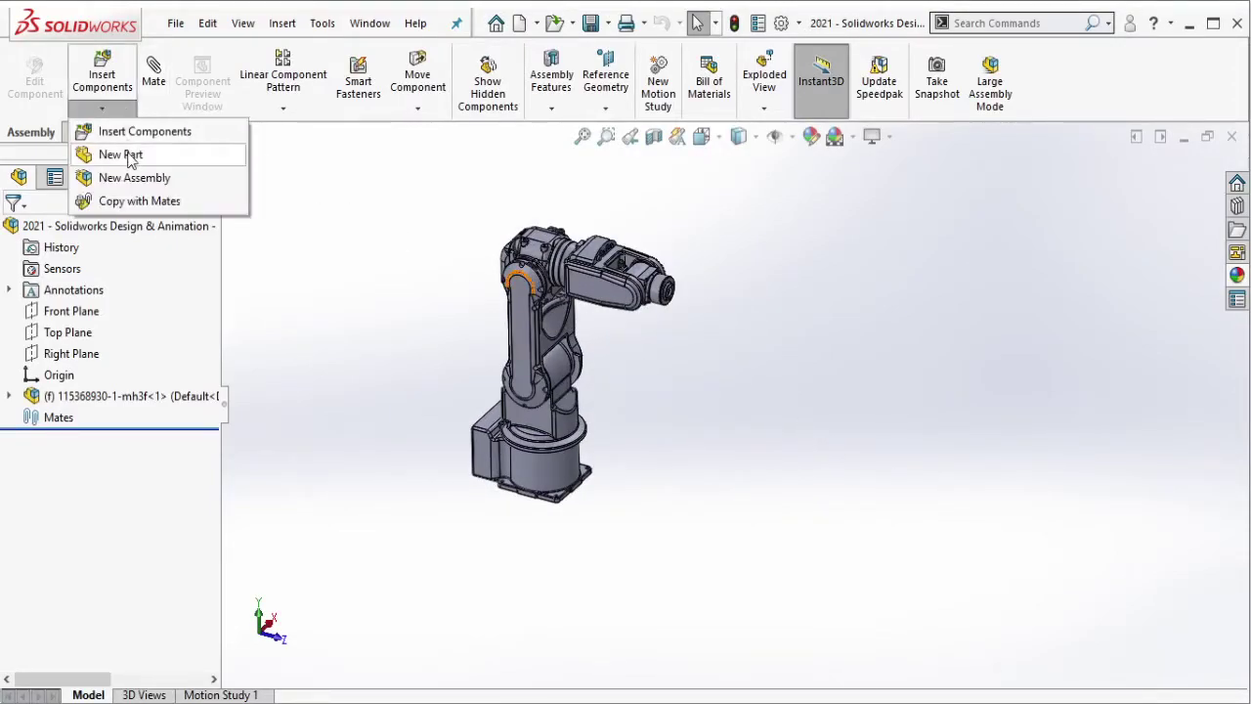
click(129, 159)
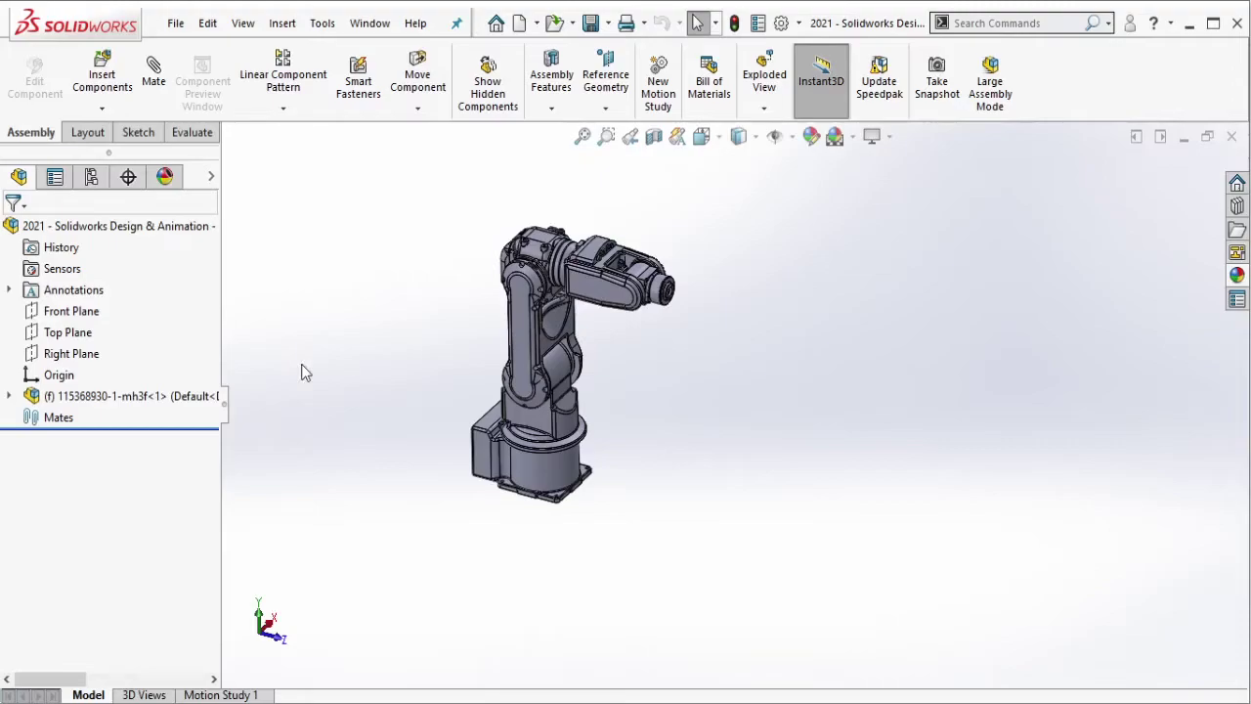
click(296, 381)
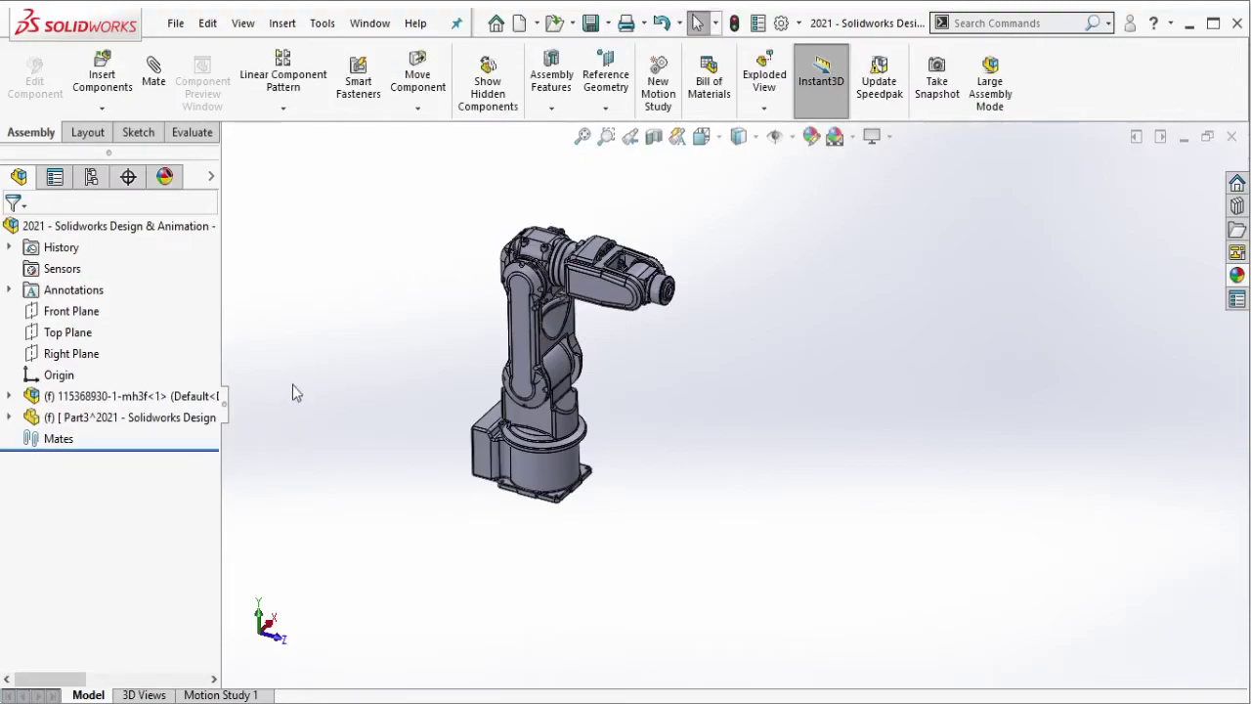
click(183, 420)
click(193, 418)
click(285, 355)
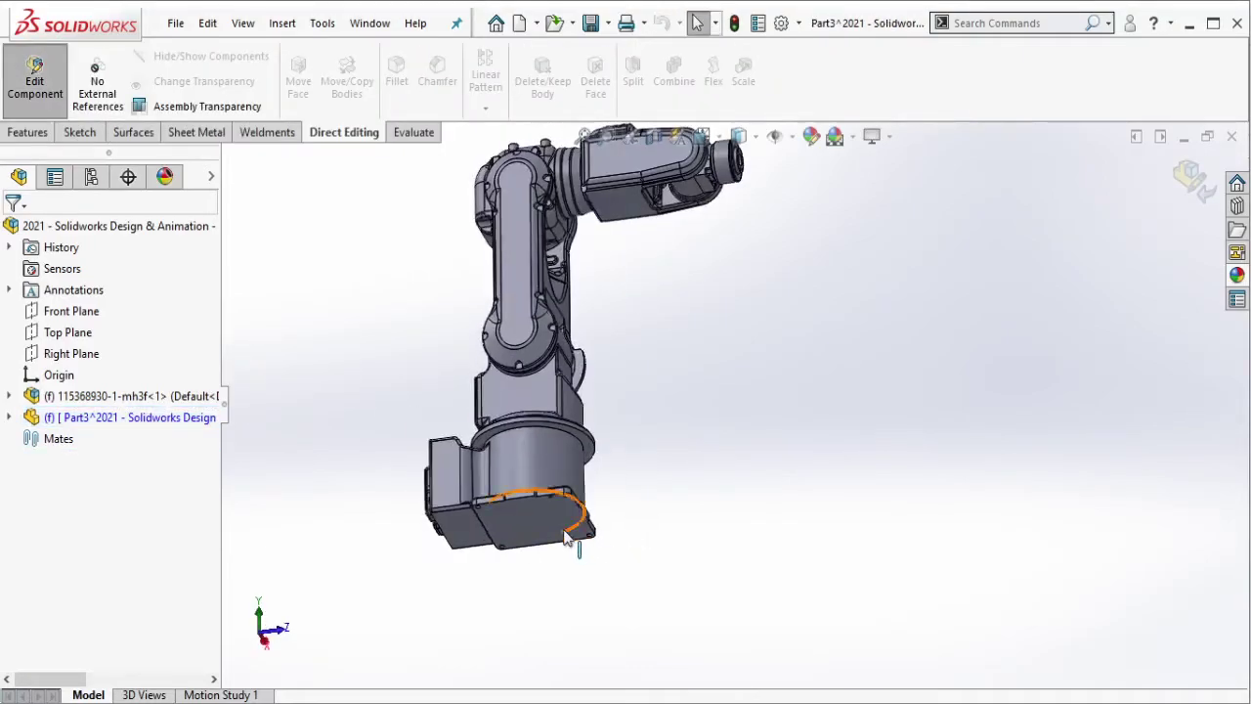
- Sketch a centerline from the origin on the robot base's bottom face
click(587, 530)
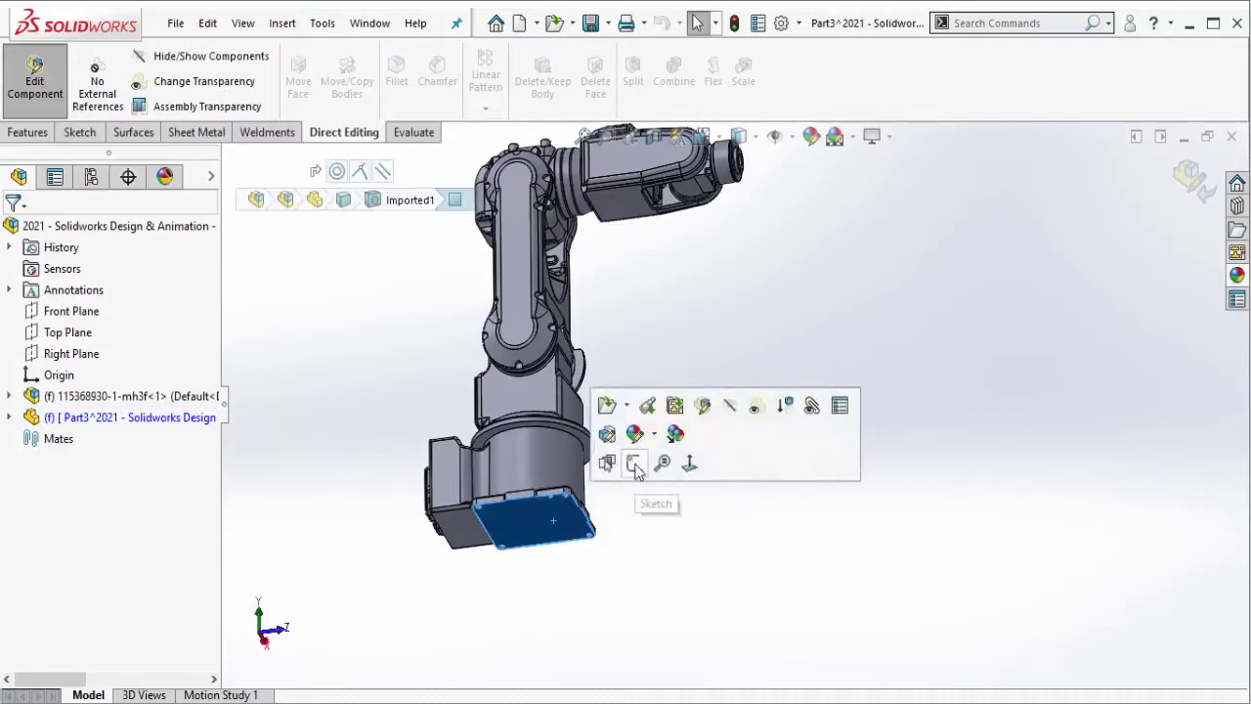
click(639, 474)
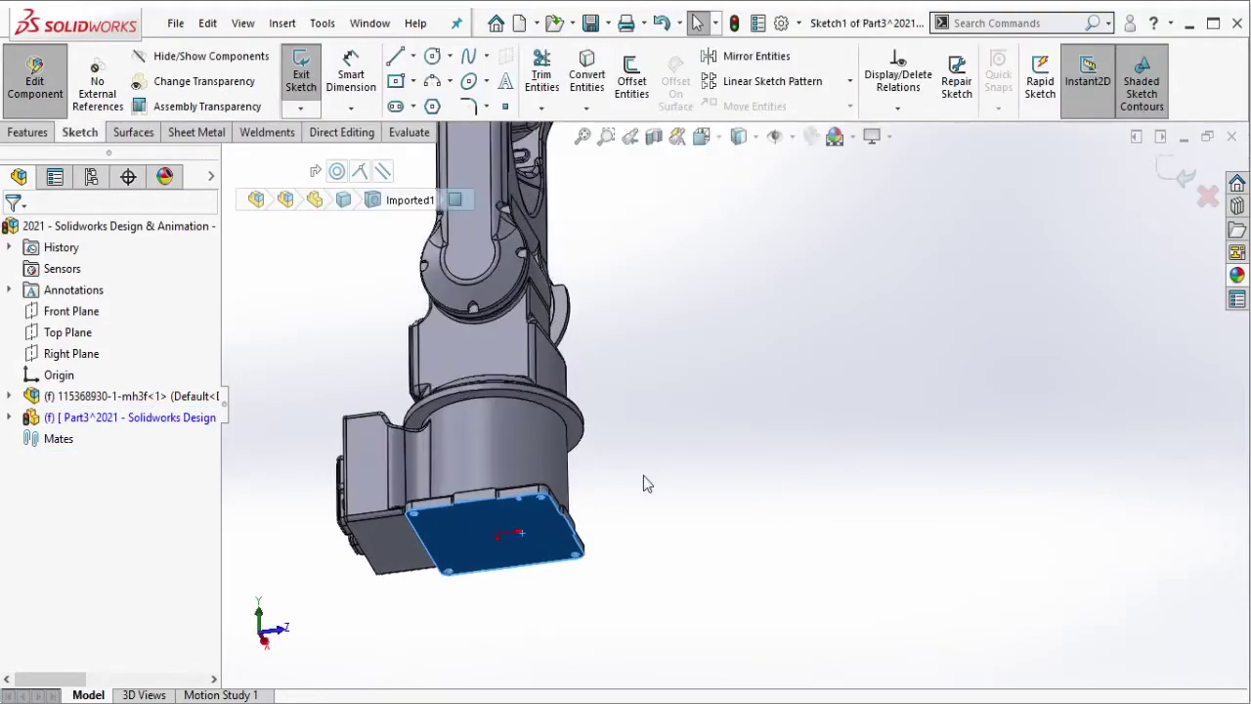
key(l)
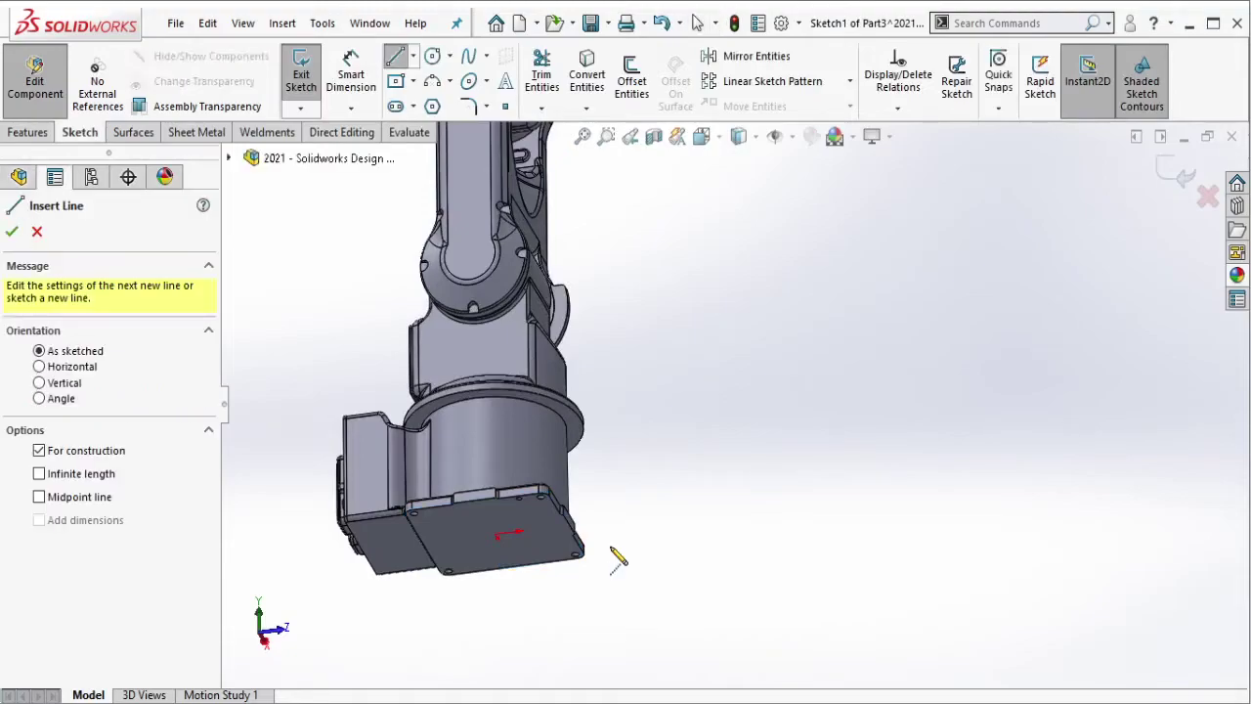
click(412, 61)
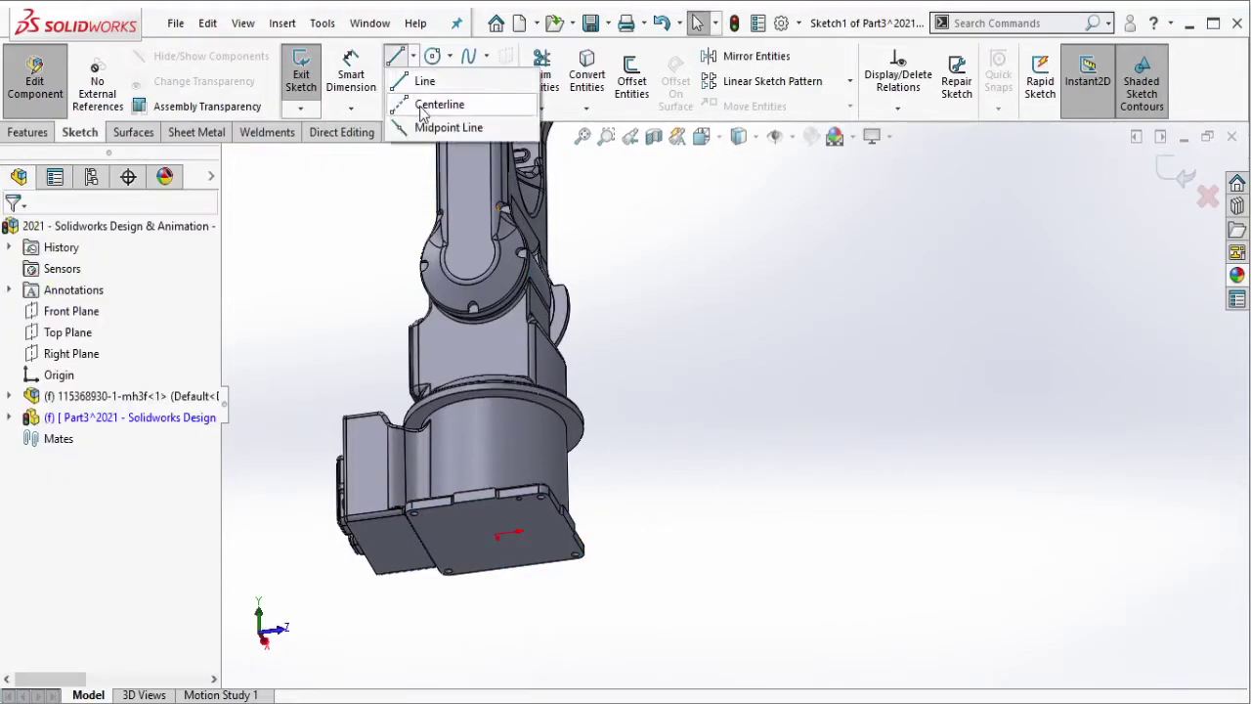
click(435, 103)
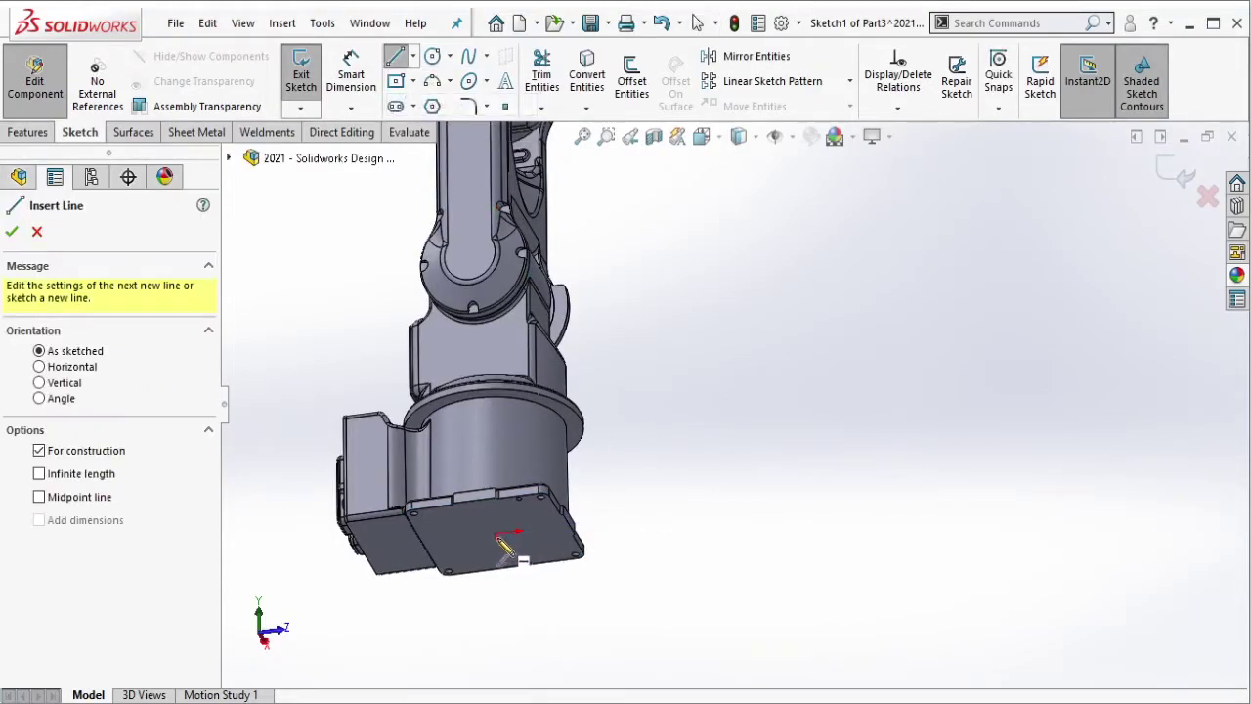
scroll(524, 543, down, 4)
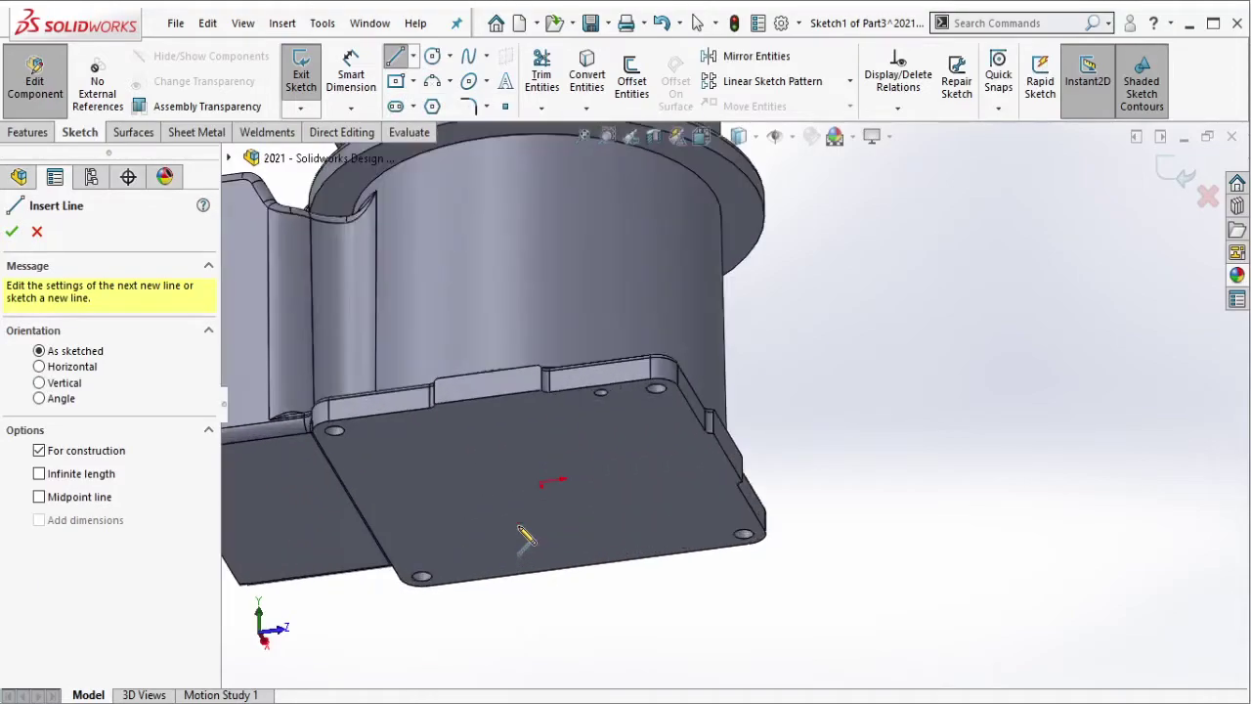
click(539, 481)
middle_drag(687, 478, 860, 550)
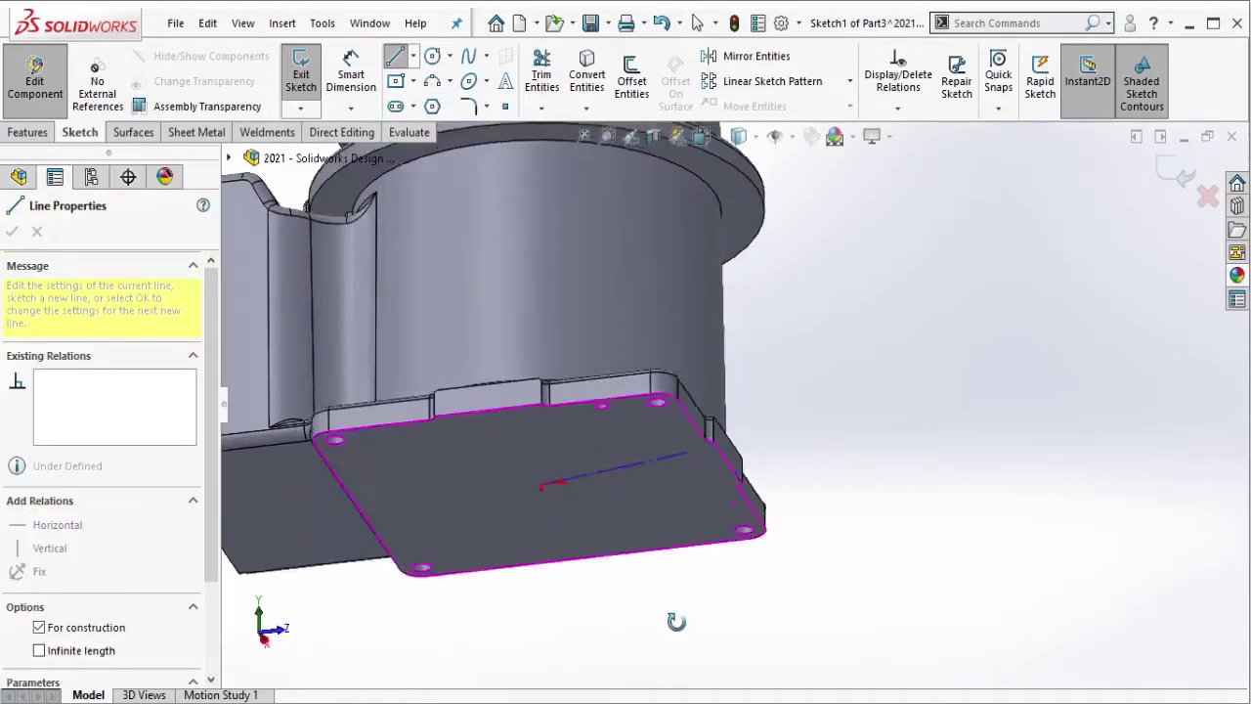
scroll(875, 543, up, 3)
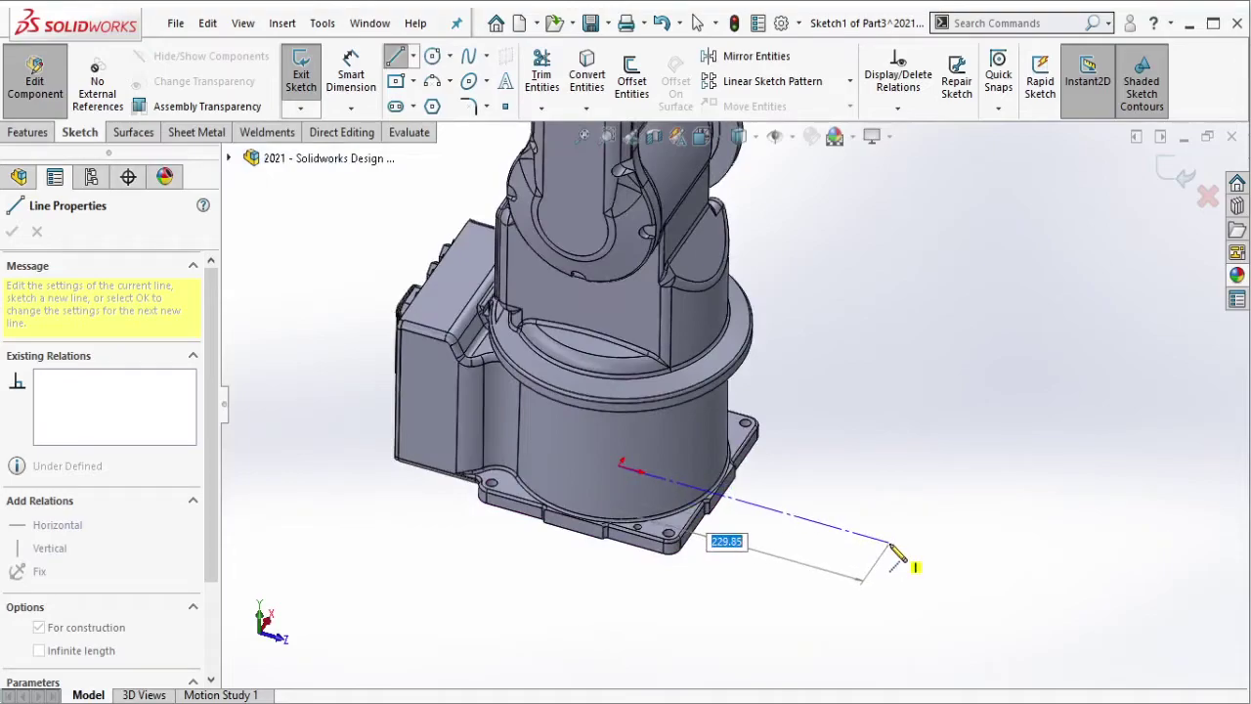
click(891, 544)
key(Escape)
- Adjust the centerline's length by dragging its endpoint outward and back
mouse_move(901, 539)
middle_down()
mouse_move(848, 420)
mouse_move(827, 452)
mouse_move(804, 409)
mouse_move(738, 456)
middle_up()
mouse_move(735, 447)
mouse_down()
mouse_move(810, 480)
mouse_move(895, 543)
mouse_up()
scroll(893, 419, up, 3)
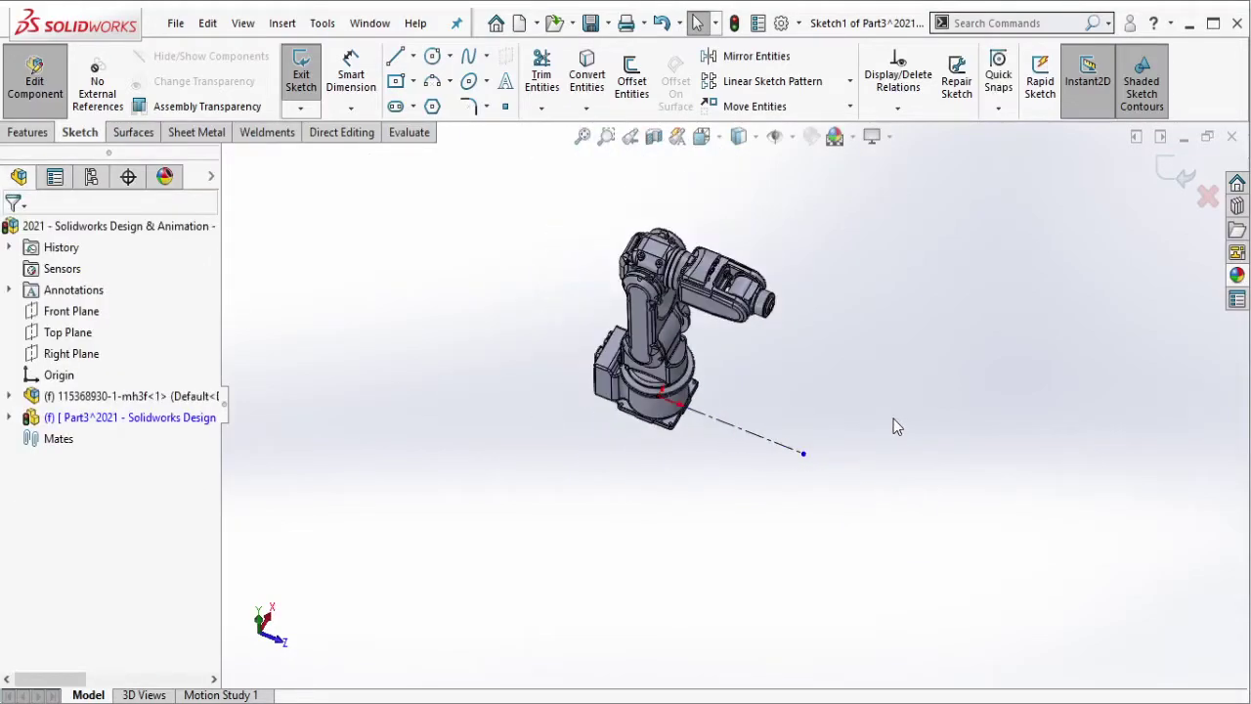
scroll(893, 418, down, 3)
middle_drag(893, 418, 822, 401)
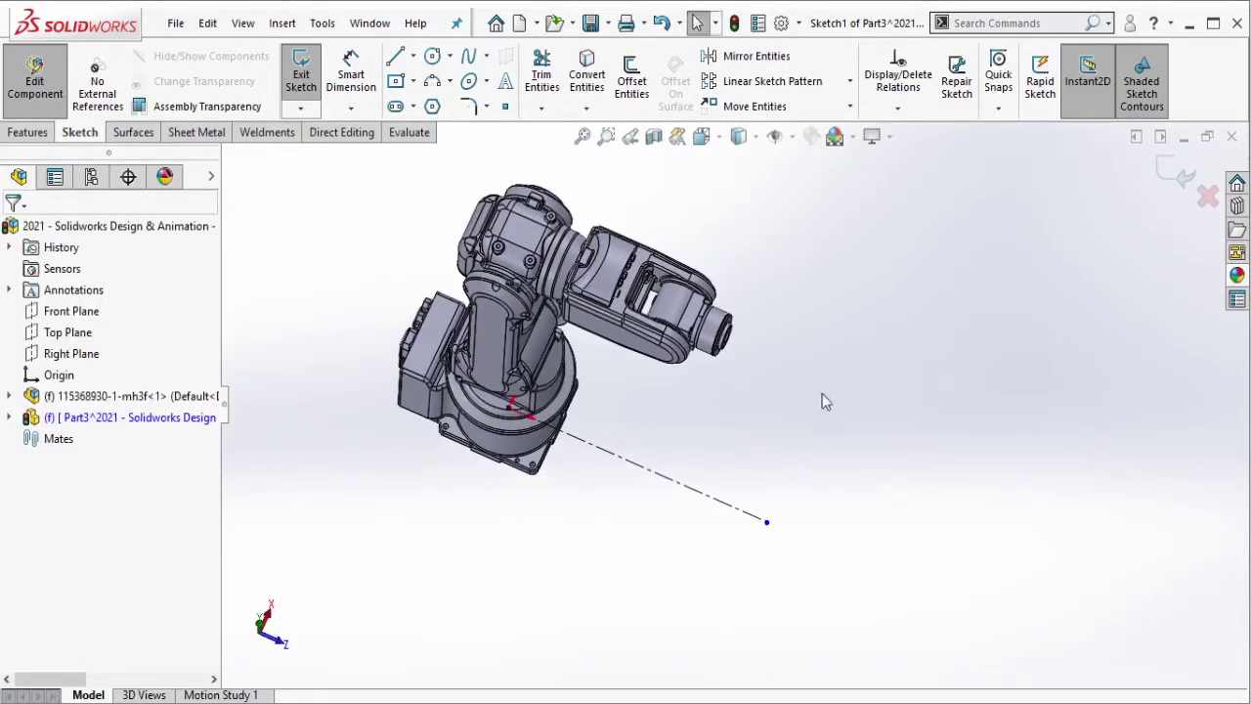
scroll(780, 538, down, 2)
mouse_move(767, 519)
mouse_down()
mouse_move(705, 497)
mouse_move(720, 498)
mouse_up()
click(760, 520)
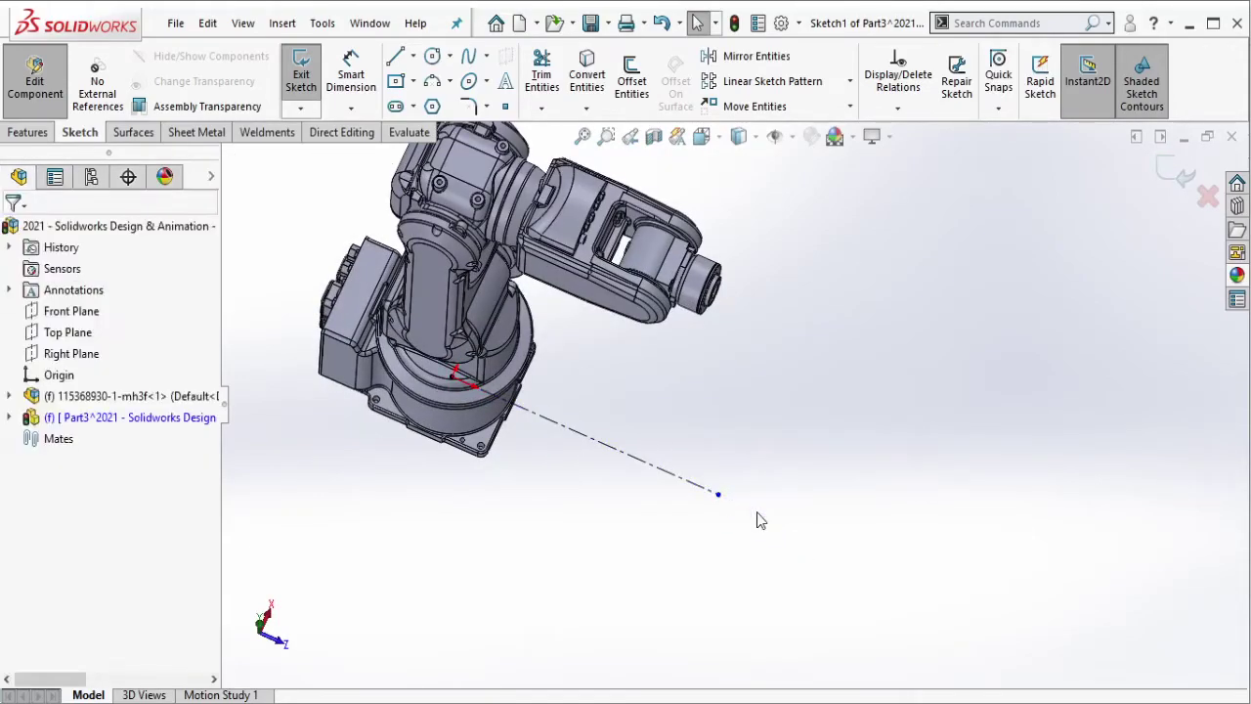
- Draw a center rectangle centred on the centerline's far endpoint
right_drag(663, 244, 728, 347)
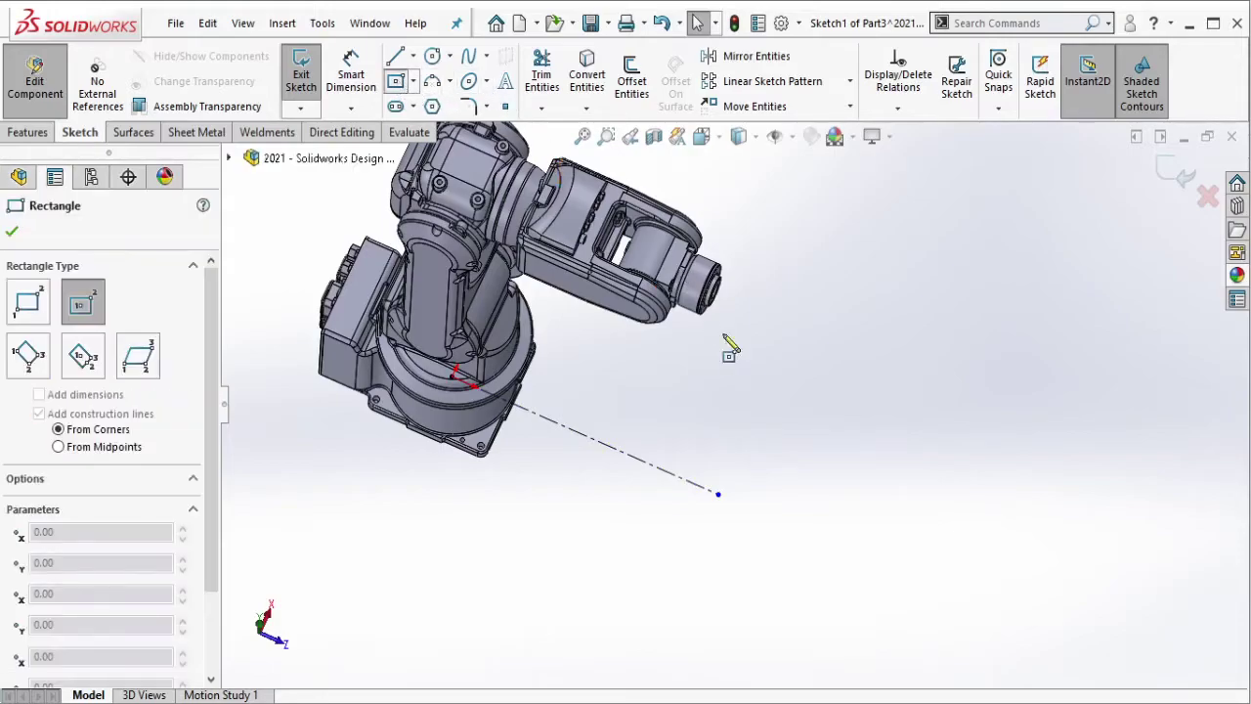
click(719, 495)
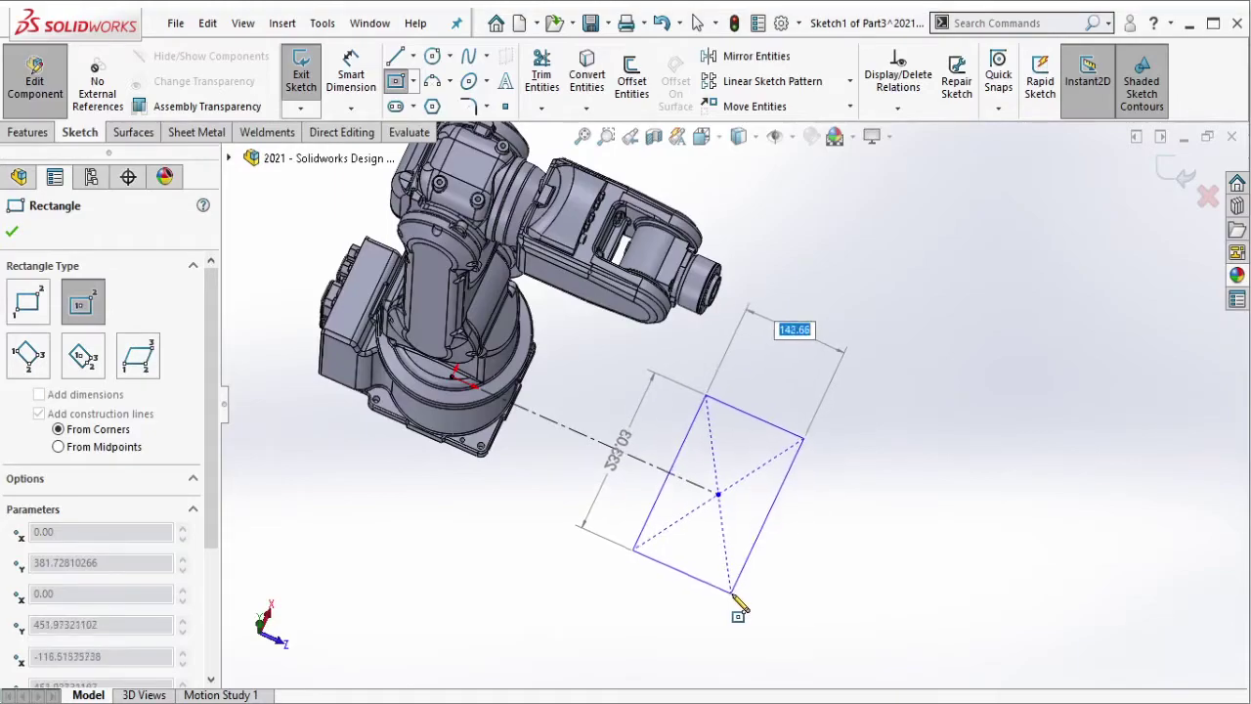
click(728, 578)
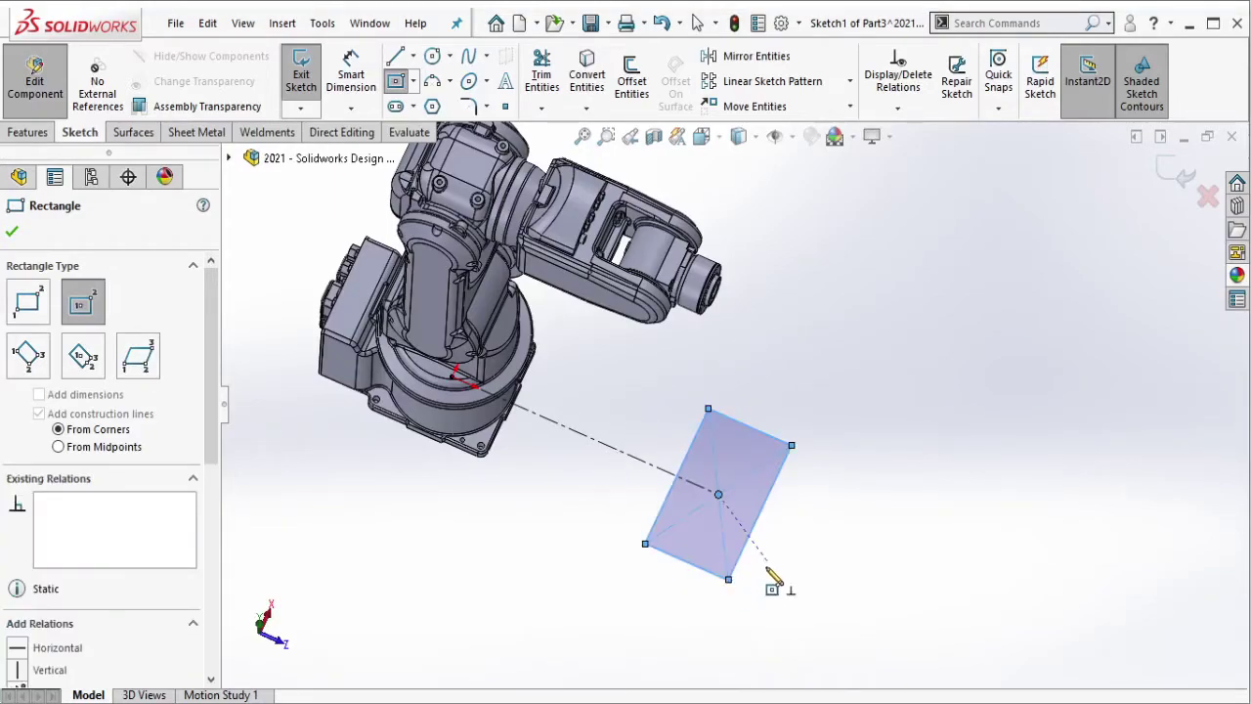
key(Escape)
- Dimension the rectangle's long edge to 200 and its short edge to 110
click(370, 86)
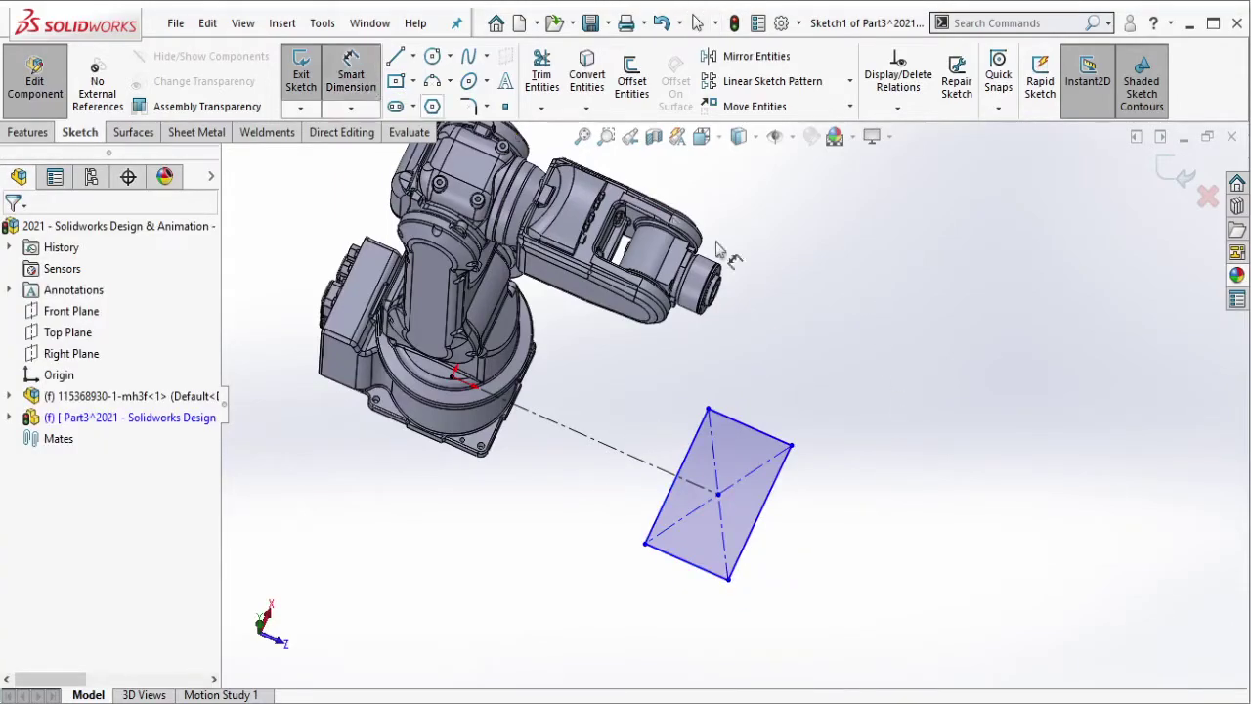
click(787, 515)
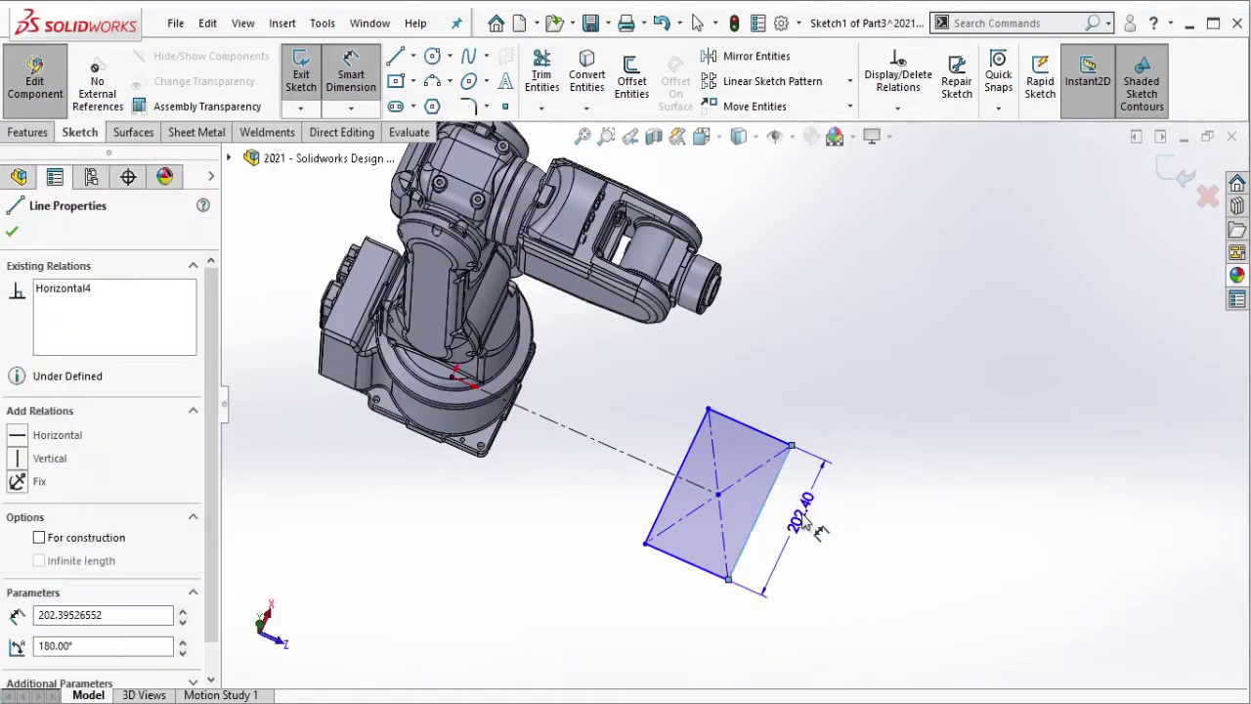
click(853, 528)
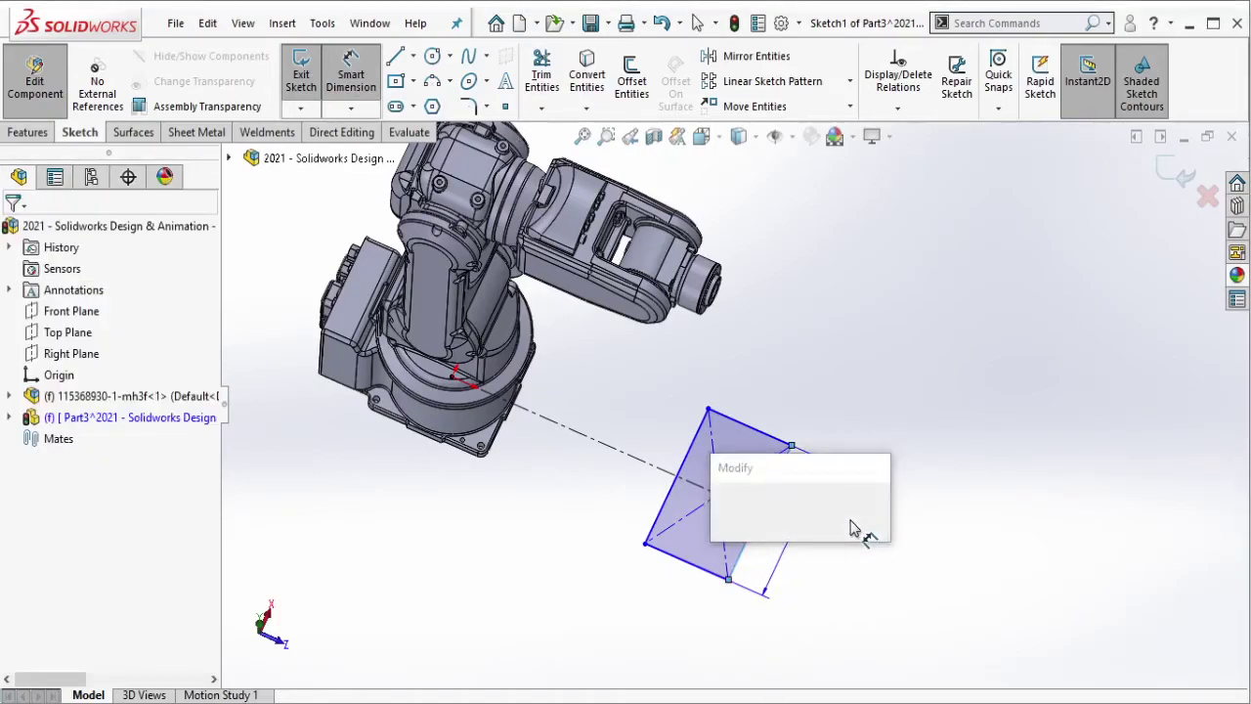
text(20)
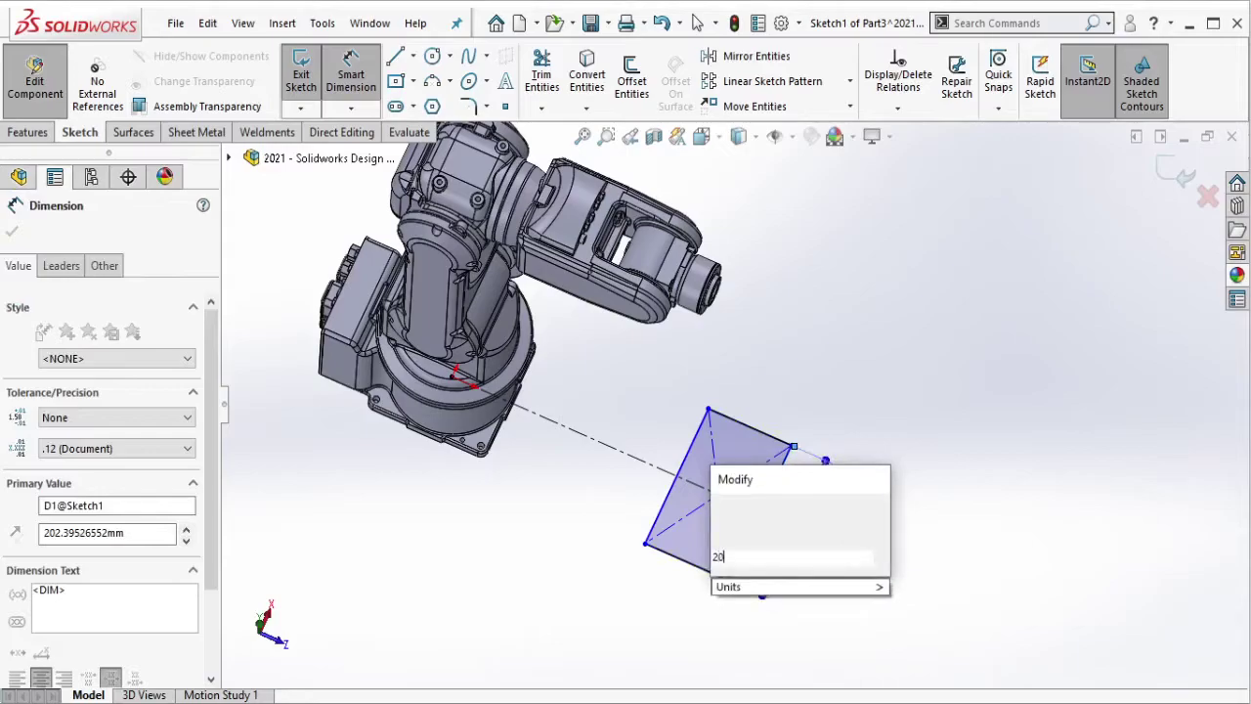
text(0)
click(723, 508)
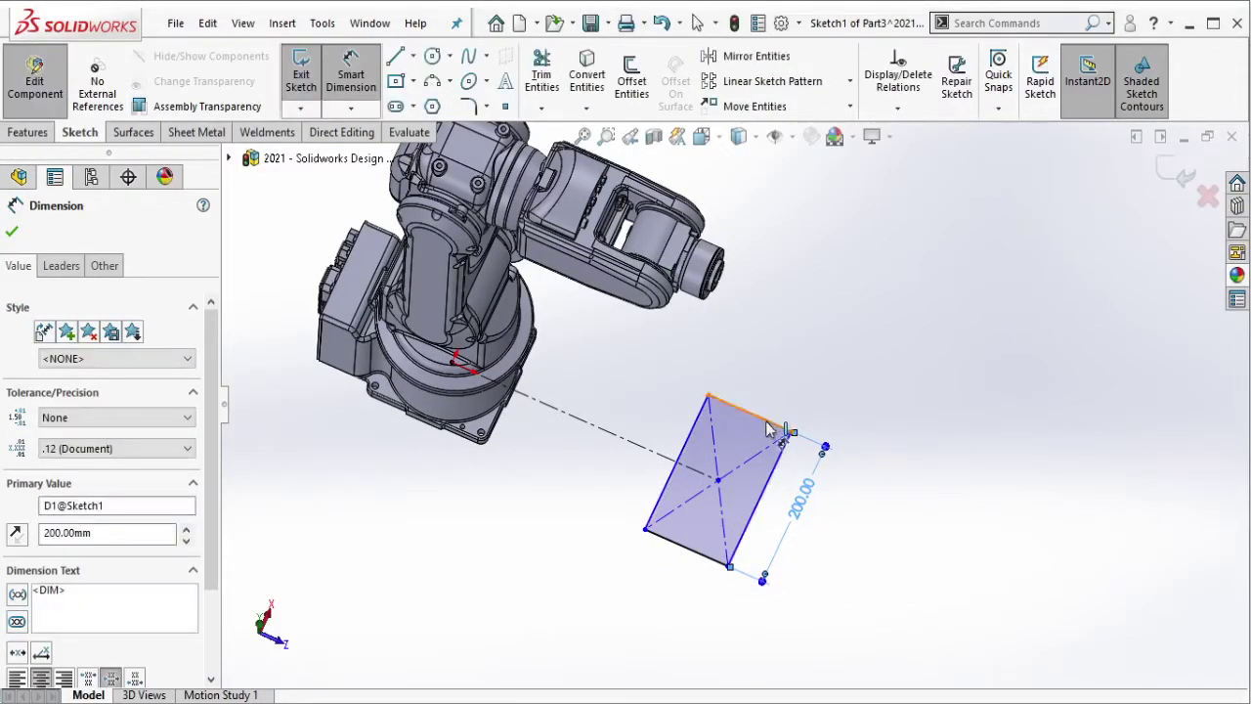
click(769, 411)
click(788, 401)
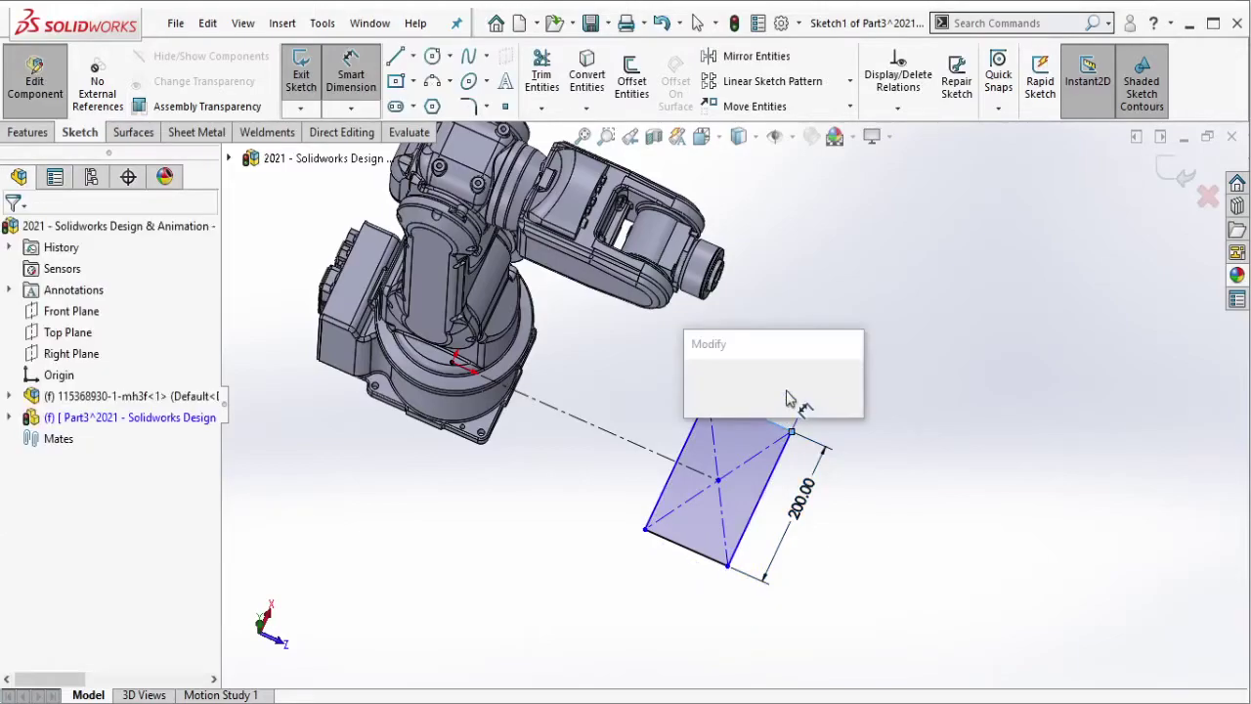
text(110)
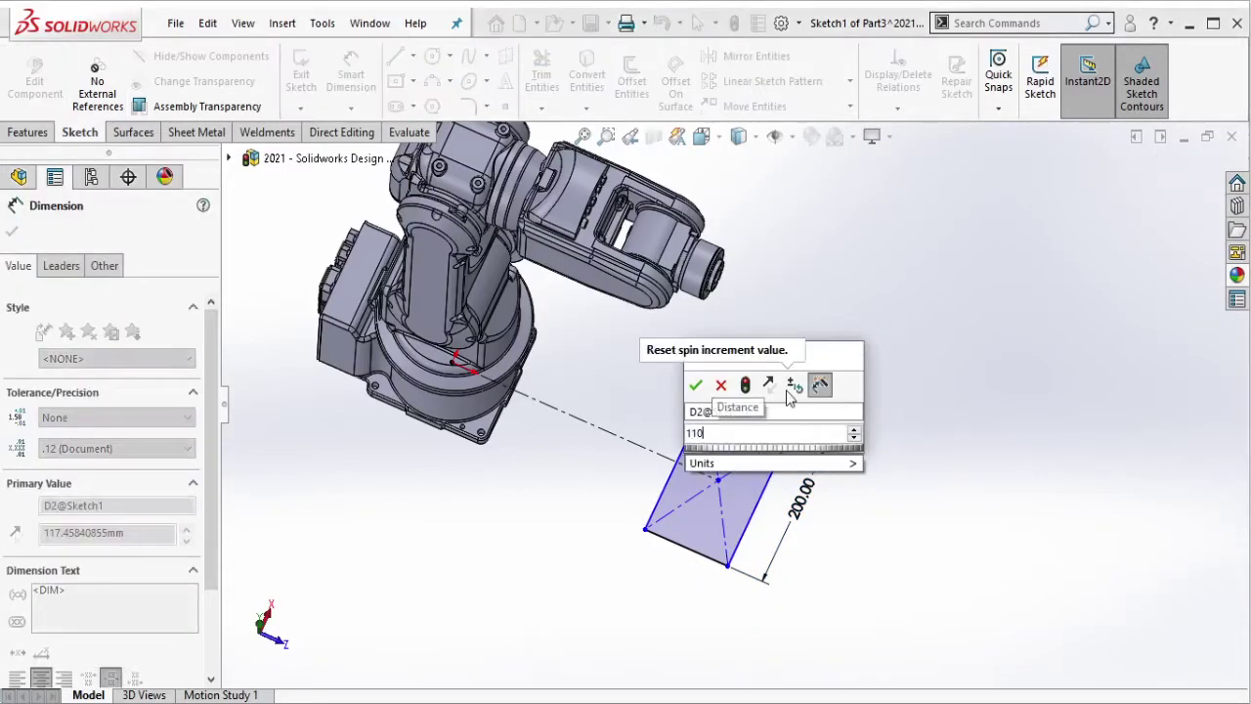
click(695, 387)
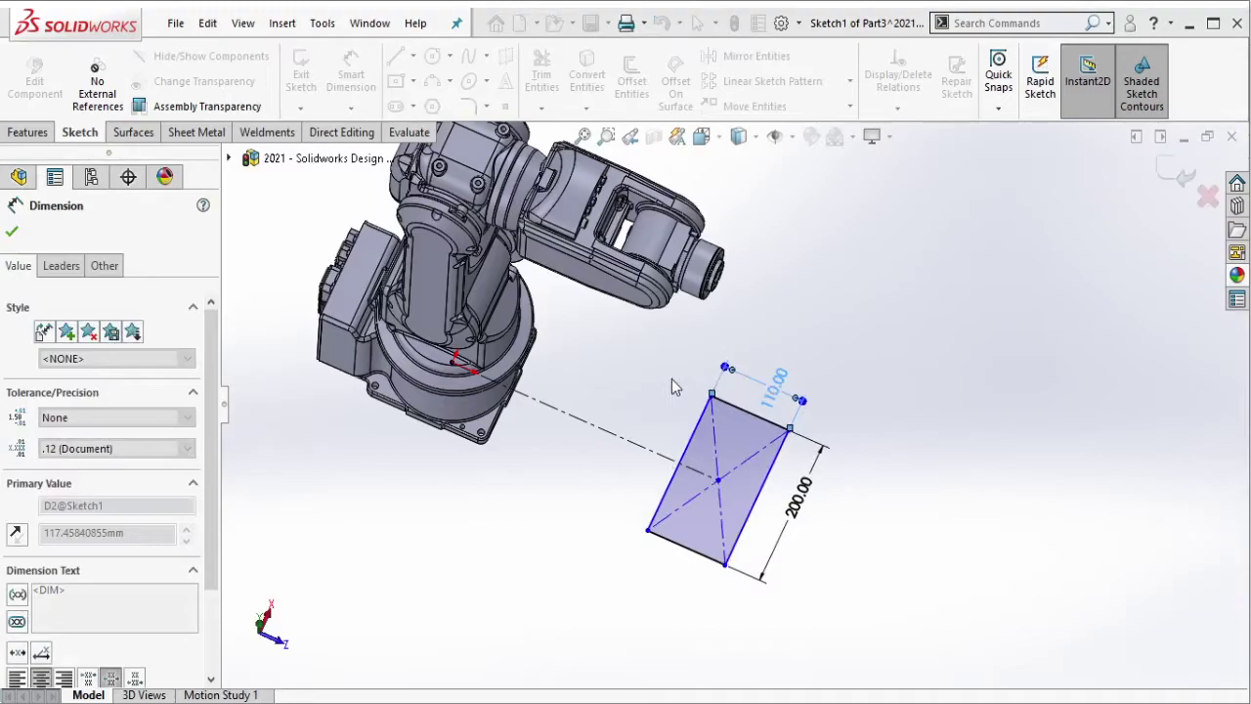
- Set the distance from the origin to the rectangle's near edge to 330
click(684, 437)
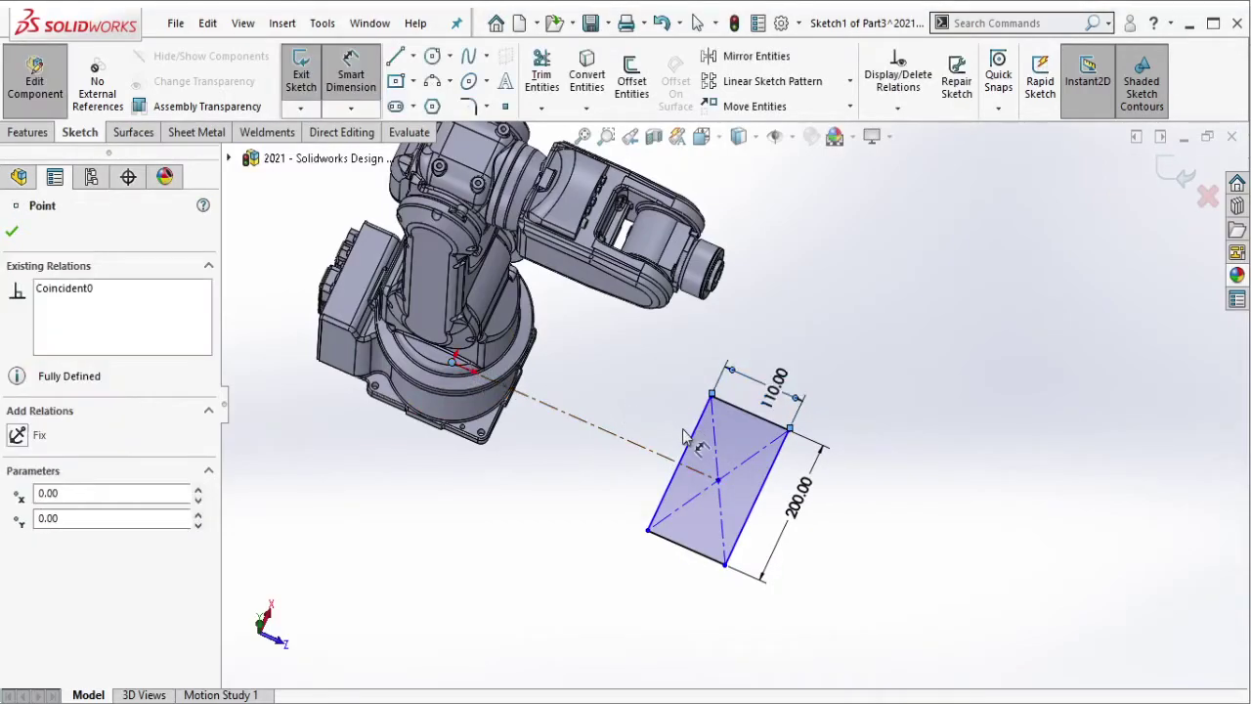
click(692, 442)
click(673, 424)
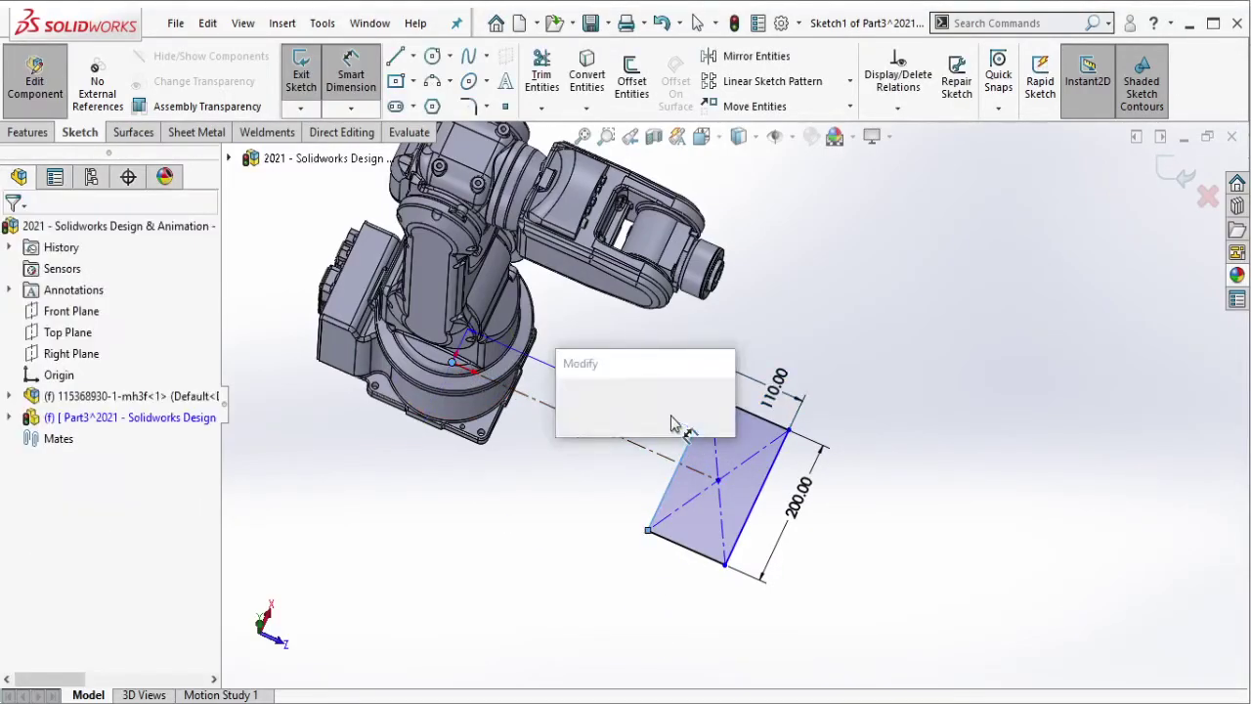
text(330)
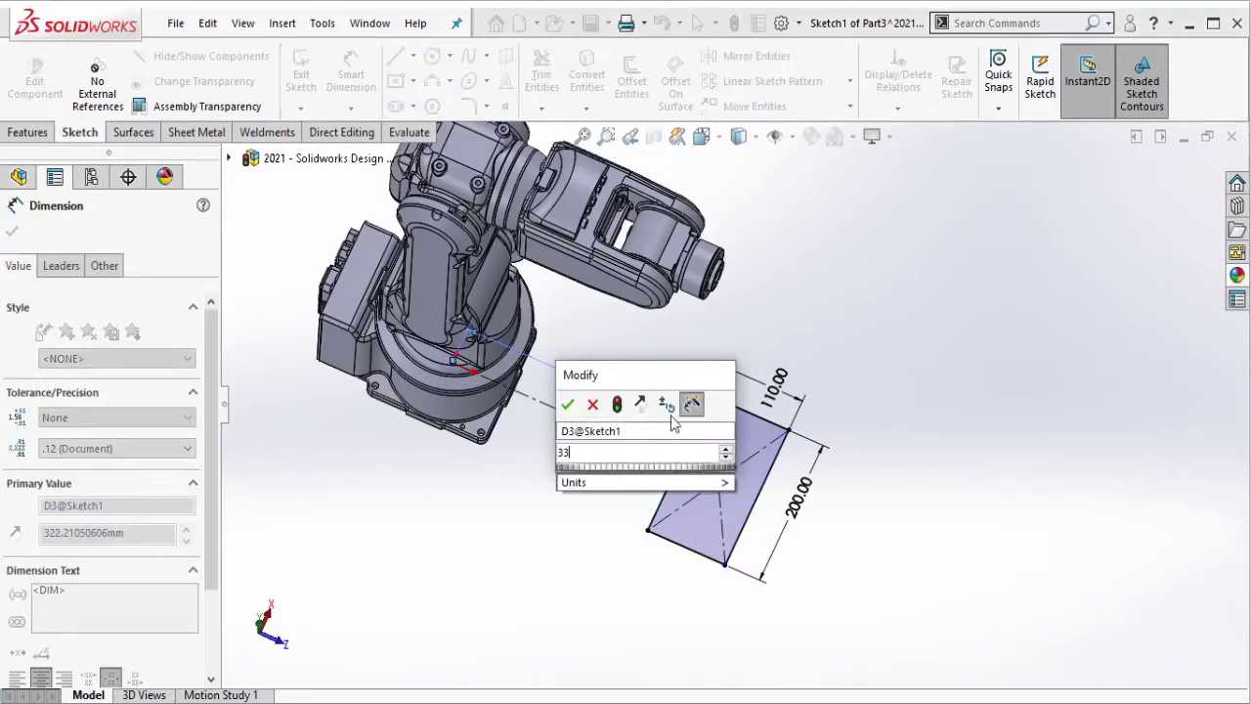
click(568, 404)
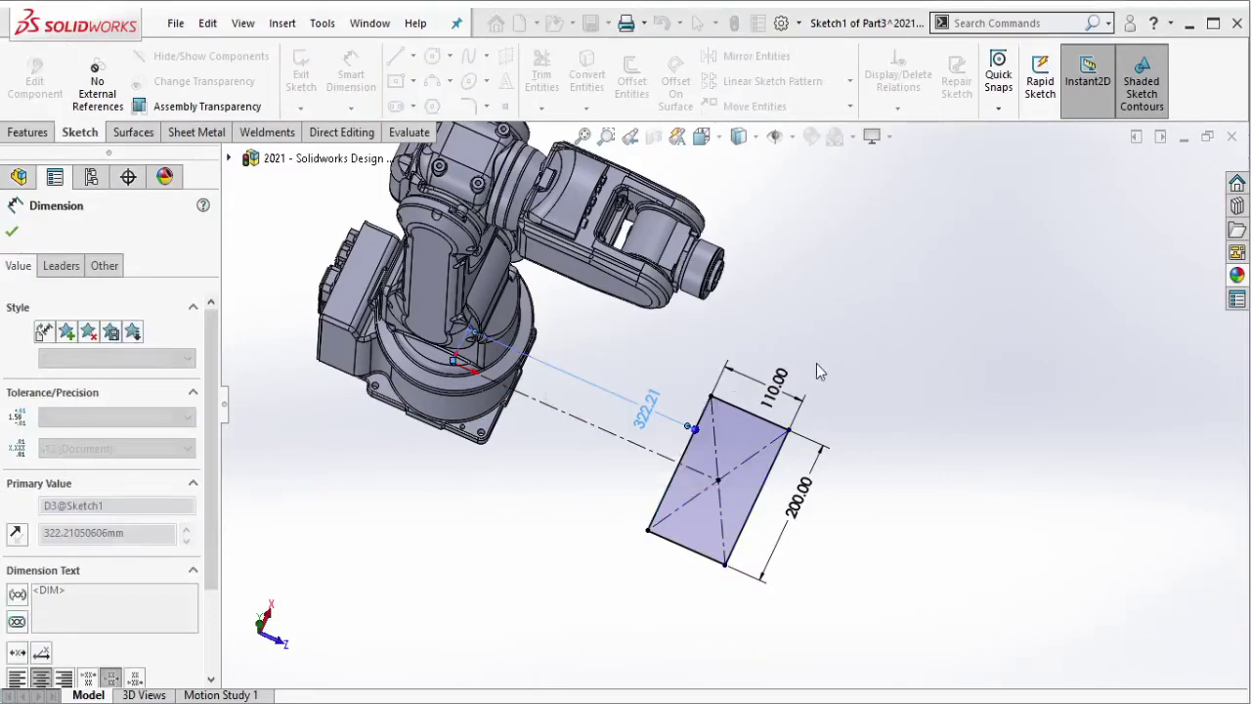
key(Escape)
key(ctrl+7)
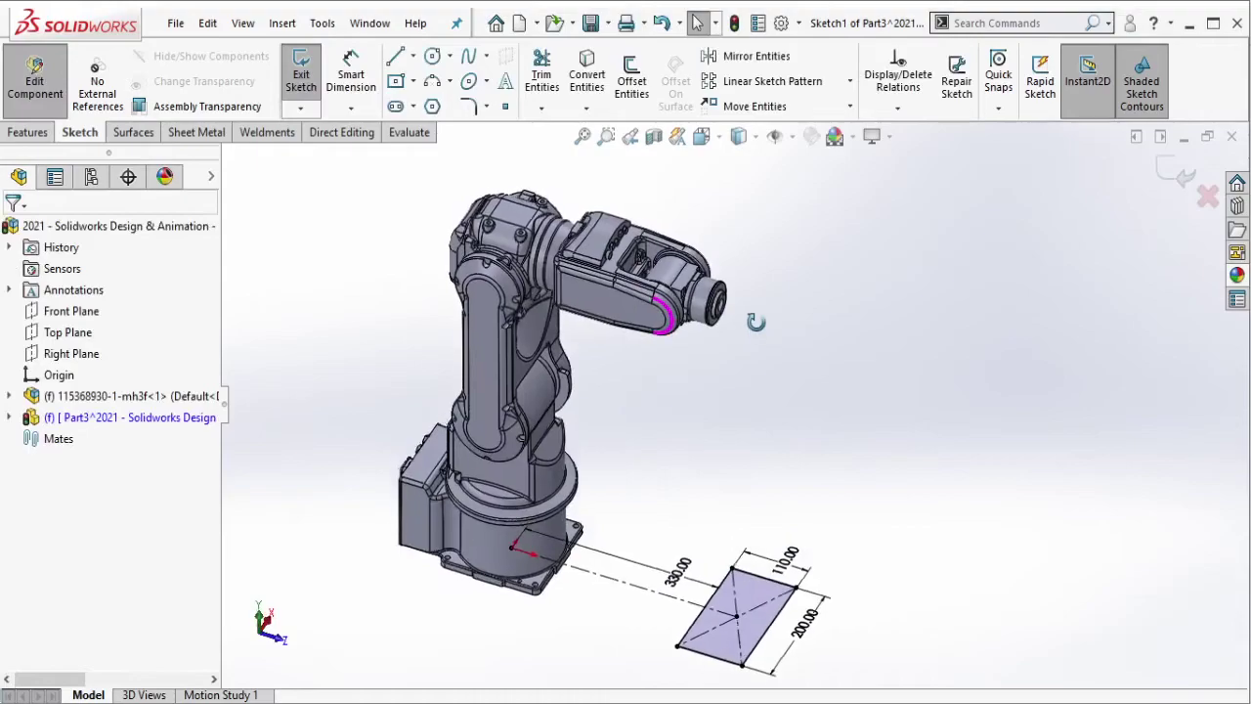
scroll(770, 567, down, 2)
scroll(771, 567, down, 3)
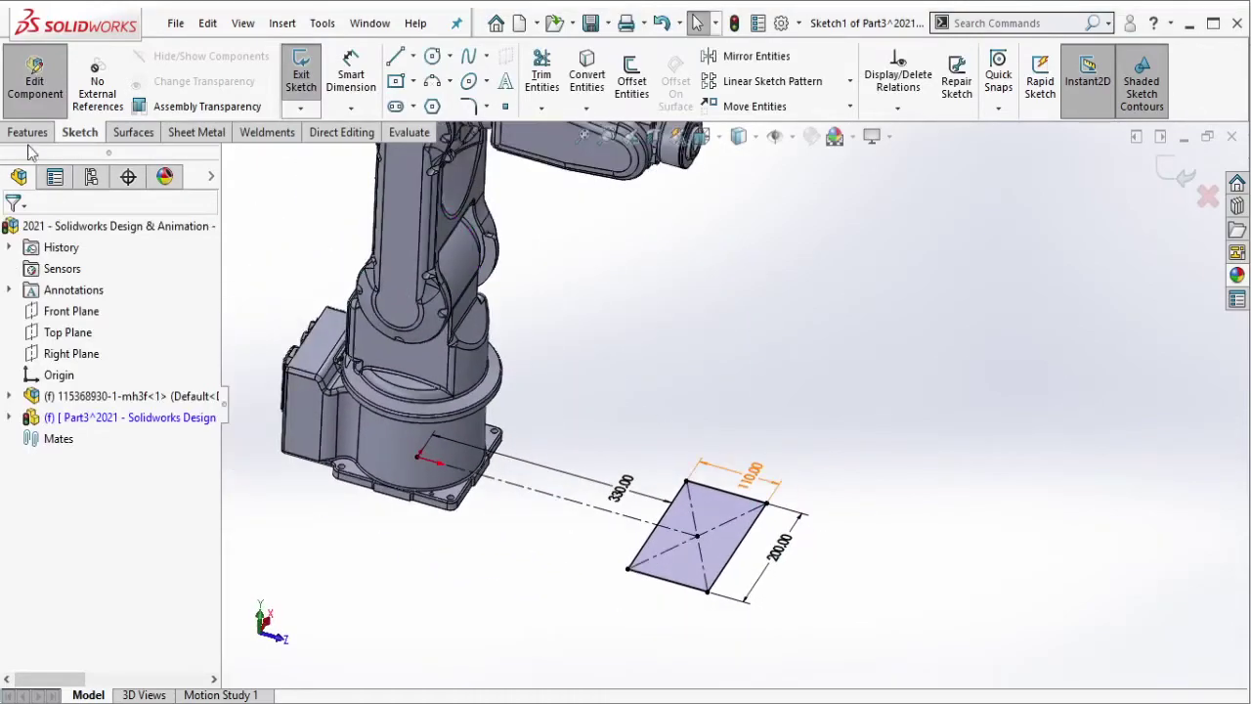
click(29, 135)
- Extrude the rectangle upward, reversed, 110 mm deep into a solid block
click(304, 70)
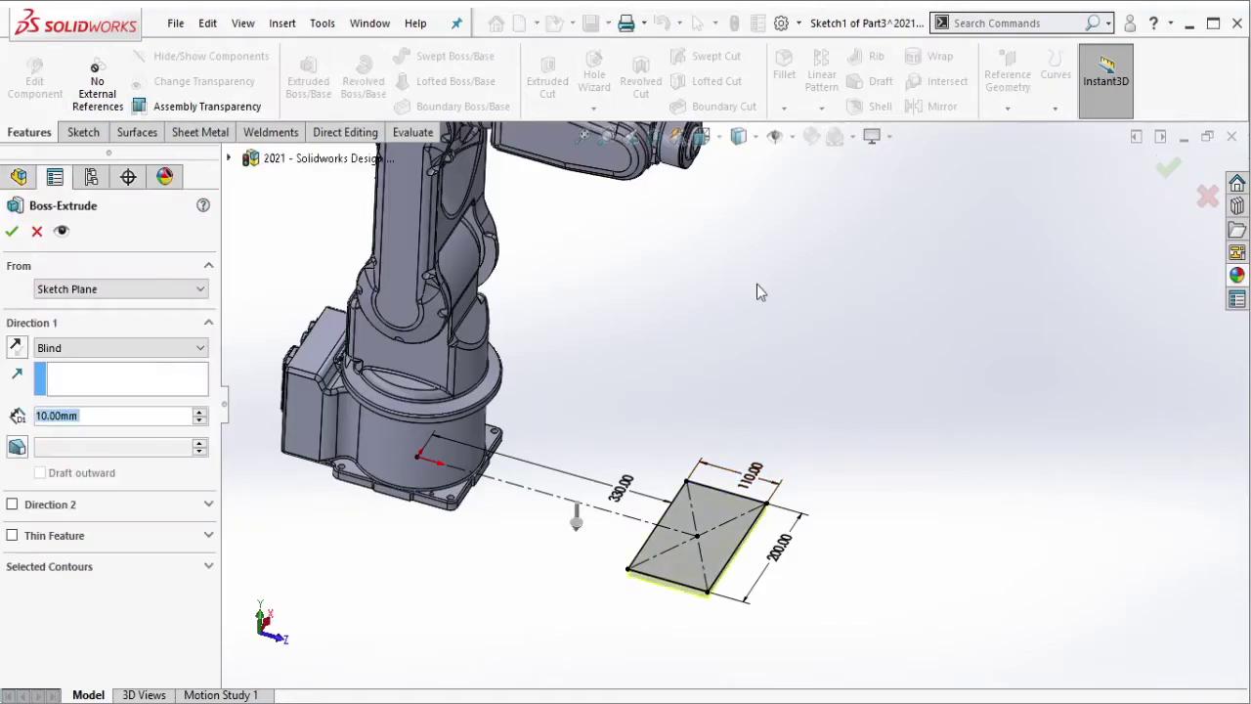
click(14, 350)
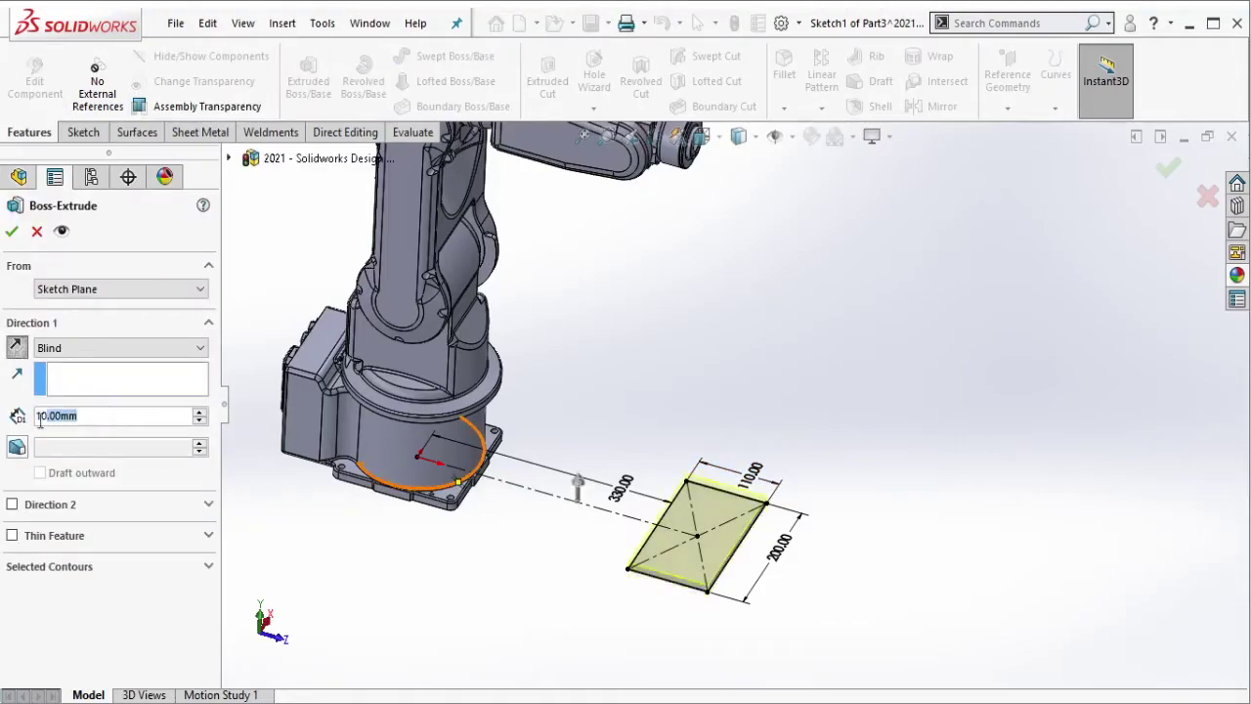
text(110)
key(Return)
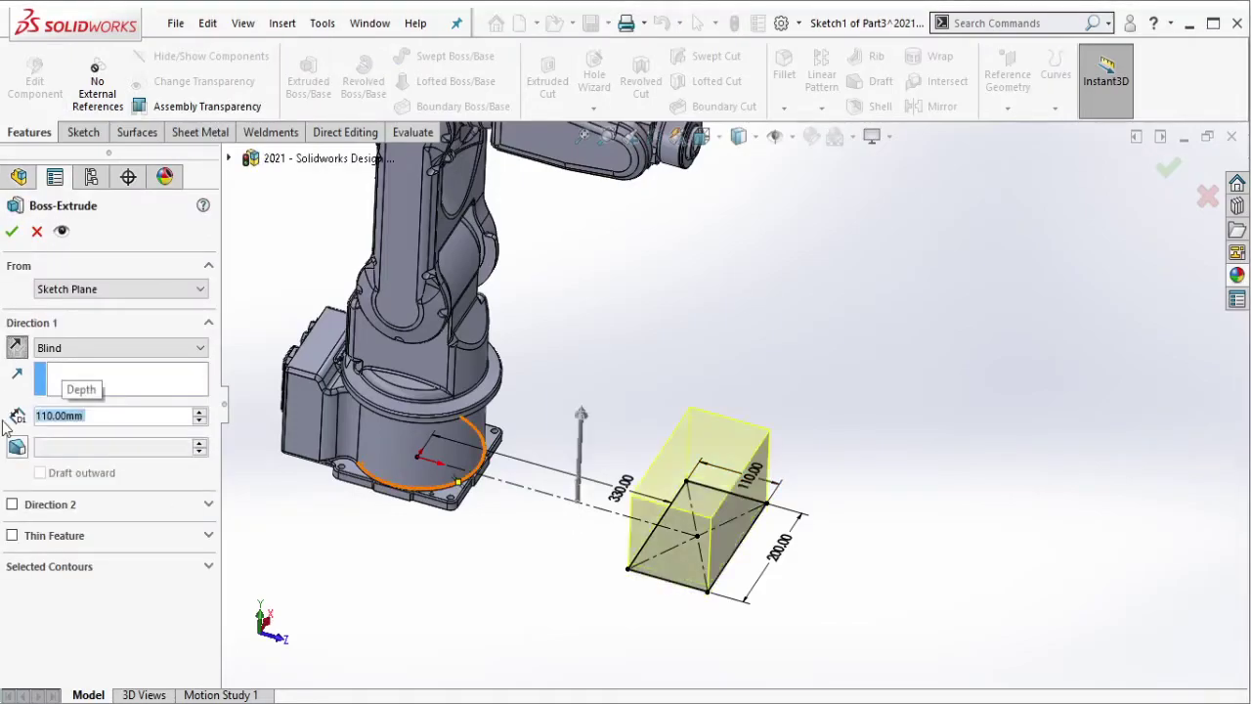
click(13, 232)
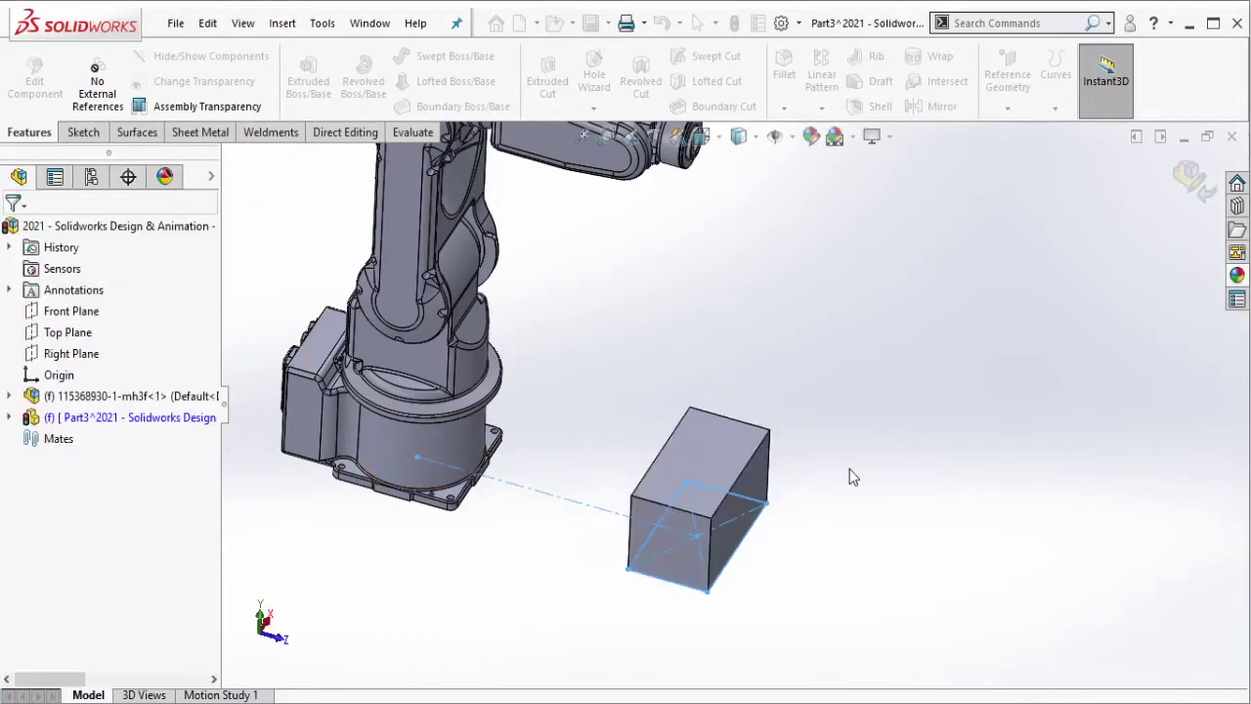
scroll(684, 489, down, 5)
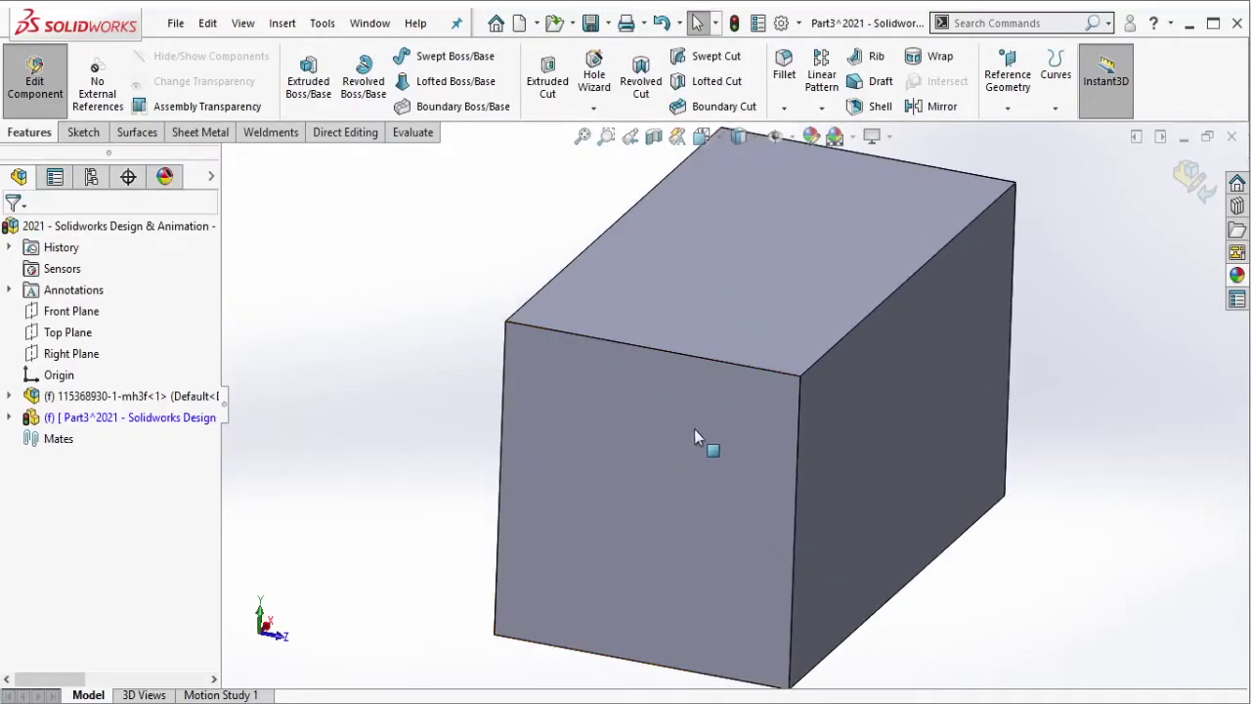
- Start a sketch on the block's front face with a point at the top edge midpoint
click(694, 437)
click(749, 383)
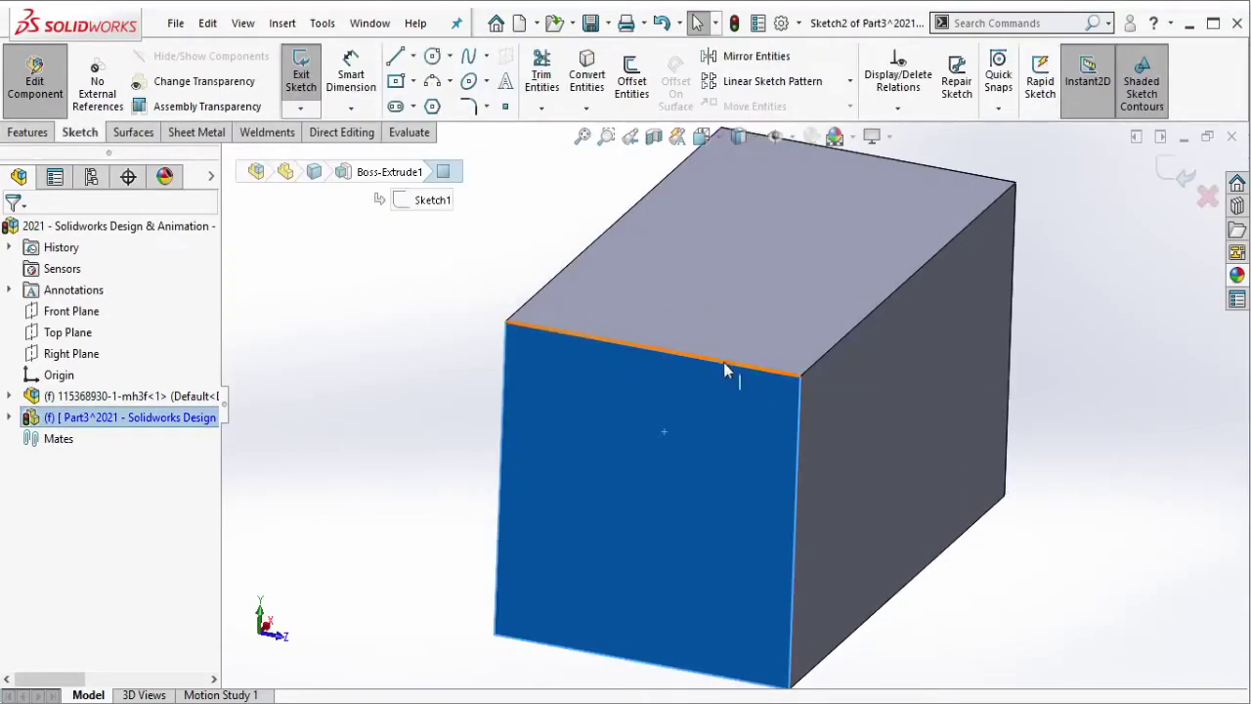
click(653, 349)
key(Escape)
- Draw a closed funnel profile: top line, slanted side, stem sides and bottom
click(395, 56)
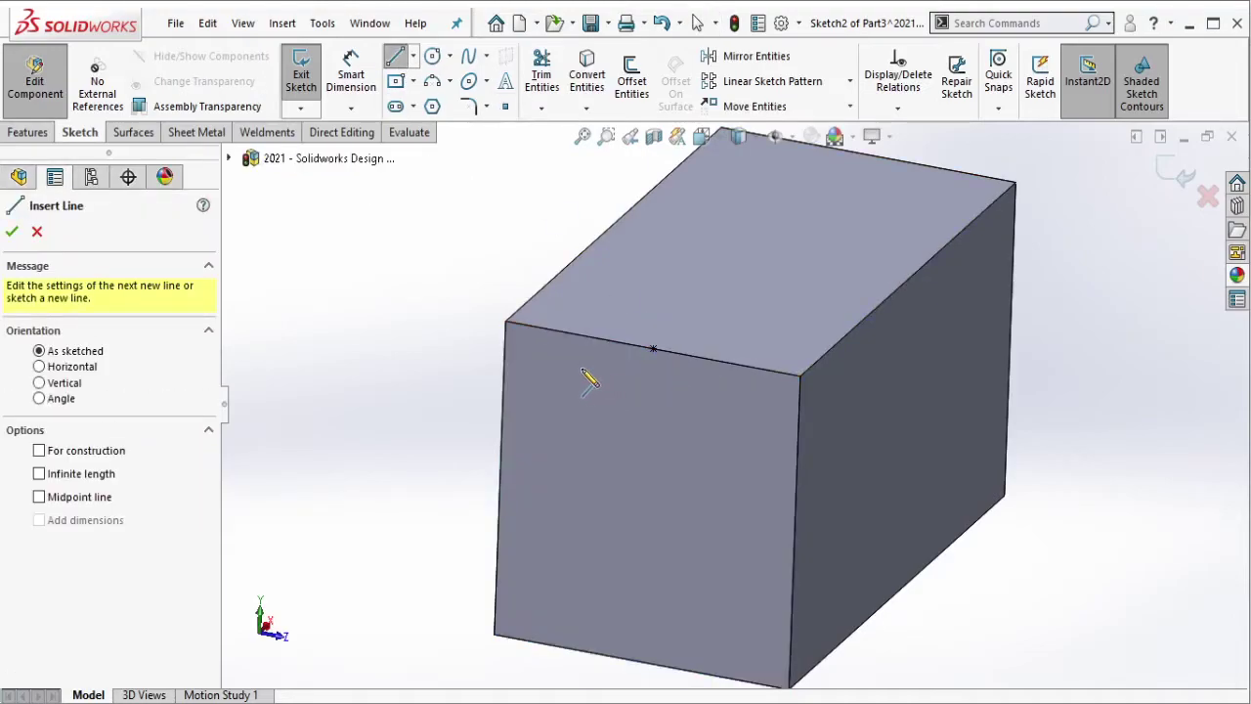
click(582, 370)
click(719, 394)
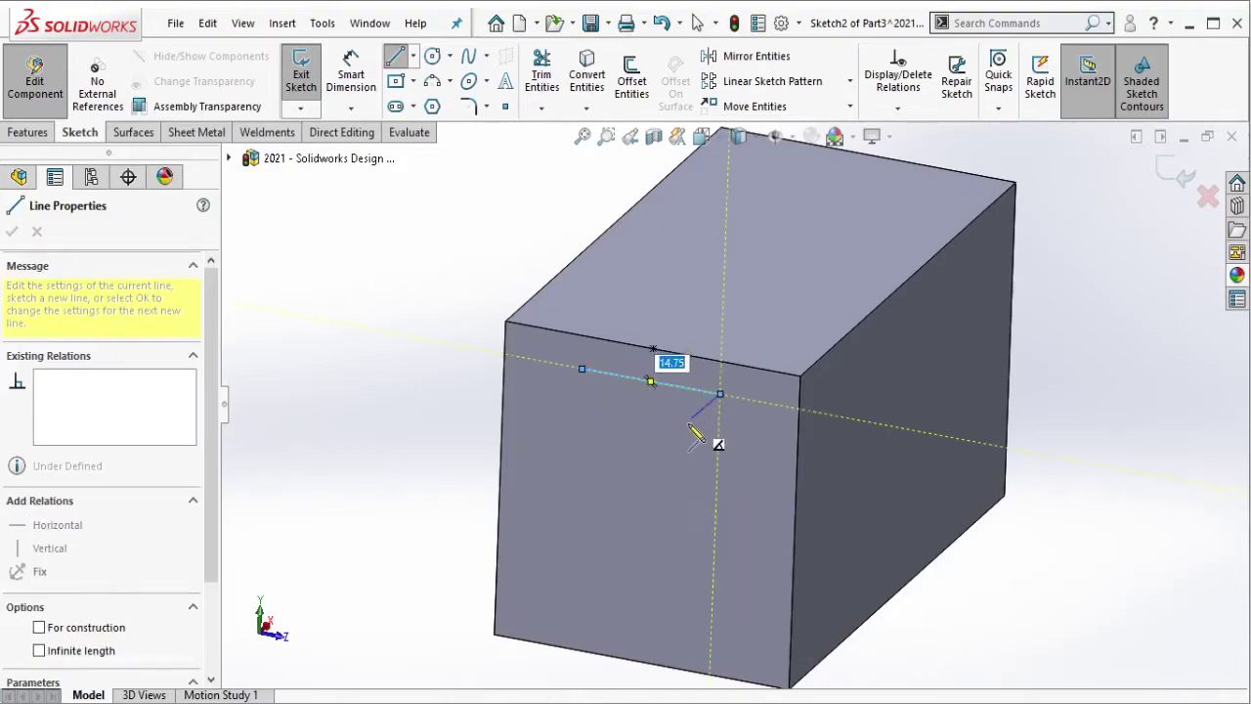
click(665, 440)
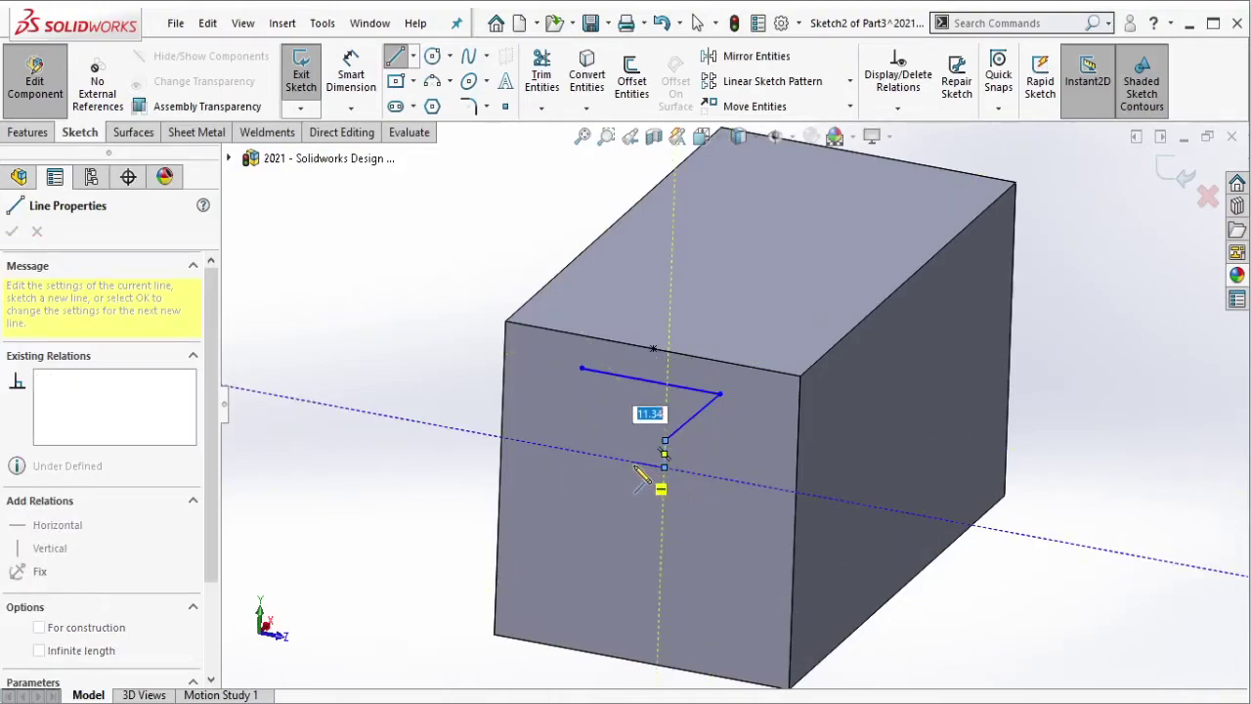
click(665, 466)
click(634, 459)
click(634, 435)
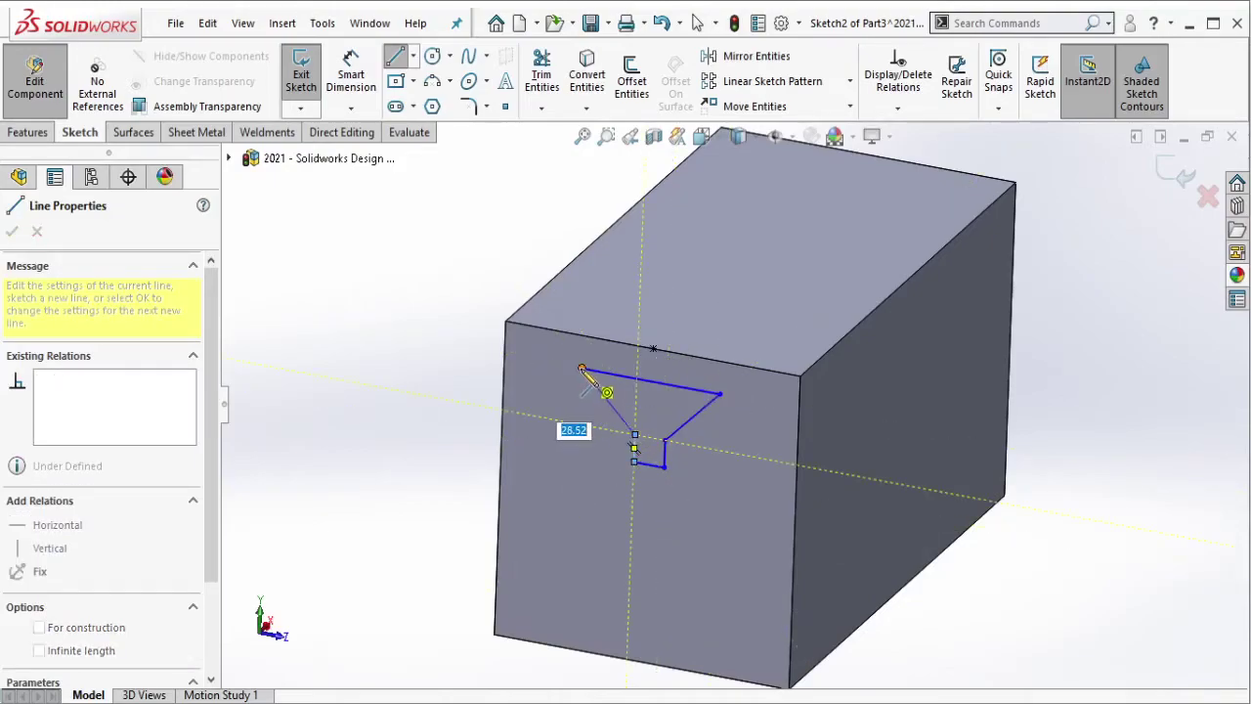
click(582, 369)
key(Escape)
click(652, 349)
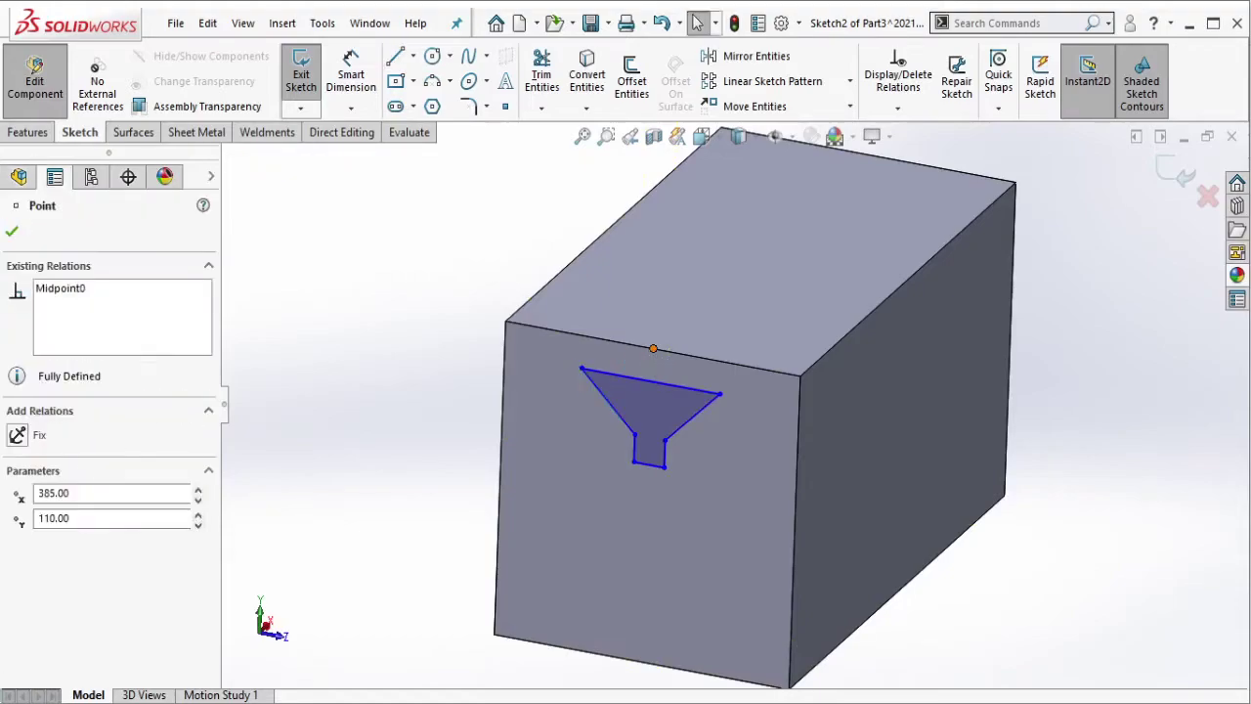
- Centre the profile's top line on the top edge midpoint and stretch the stem downward
click(664, 389)
ctrl+click(653, 349)
click(719, 295)
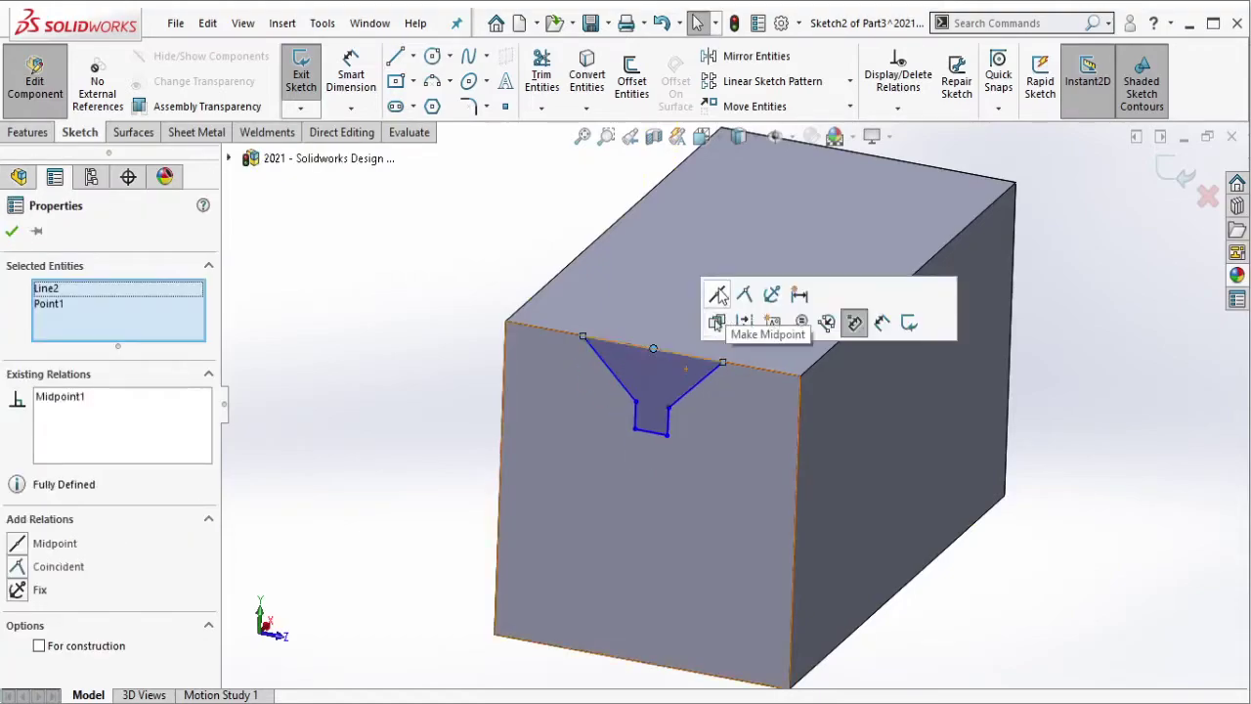
drag(668, 434, 685, 494)
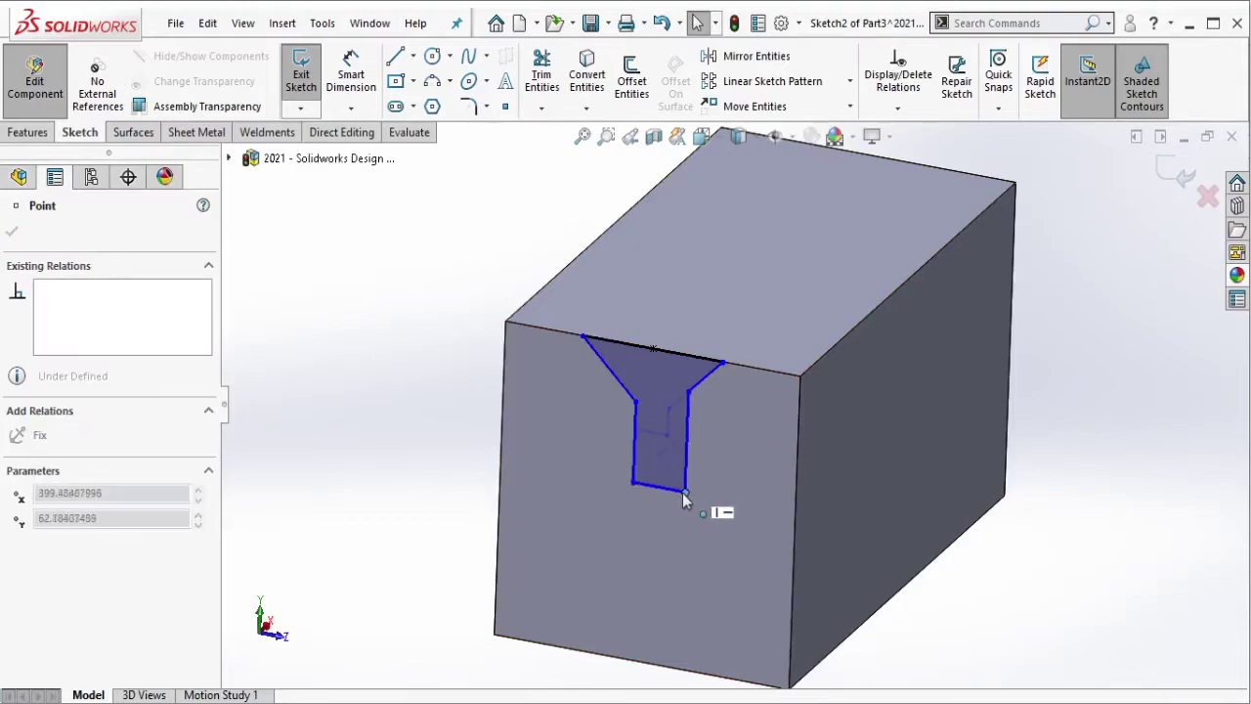
- Make both slanted sides equal length and reshape the stem's bottom corner
click(697, 383)
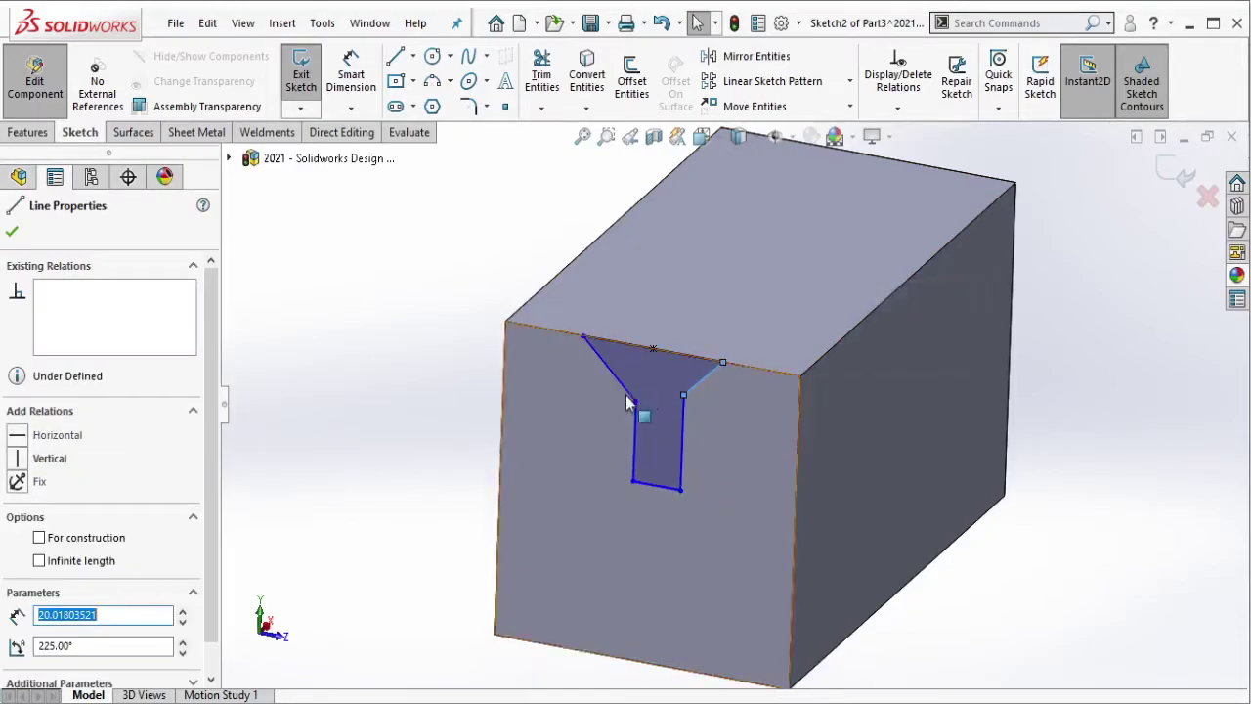
click(626, 391)
click(626, 387)
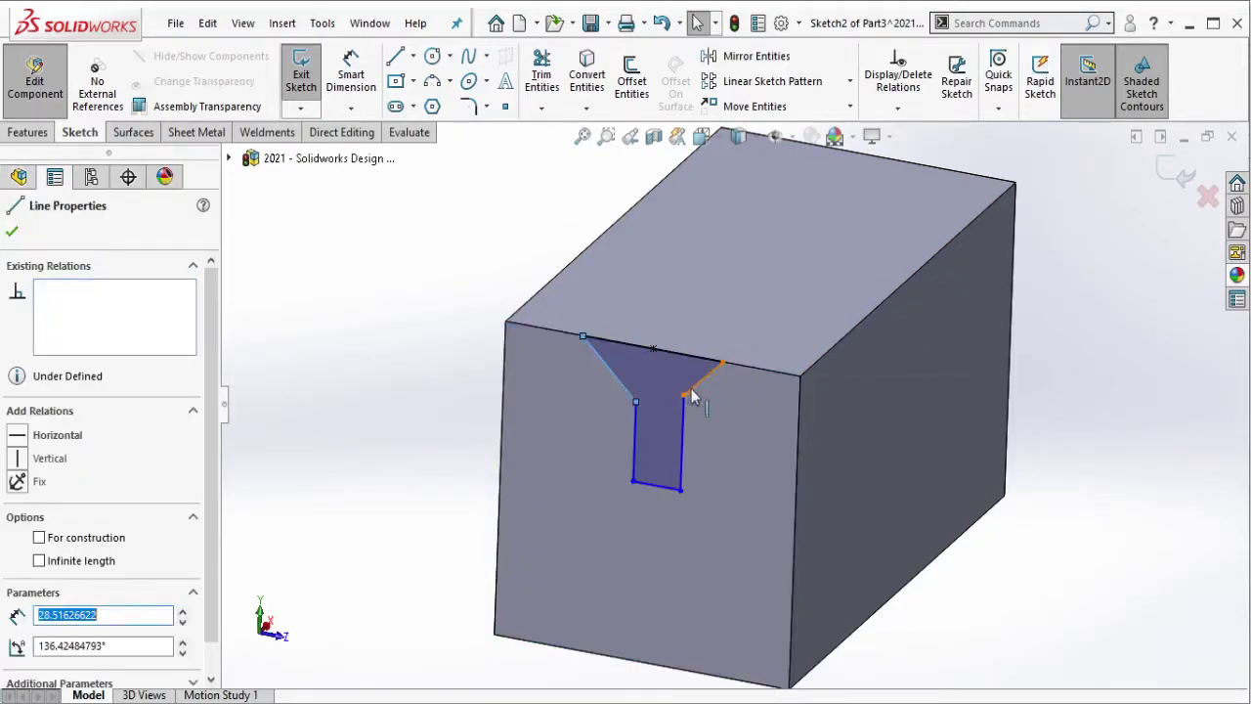
ctrl+click(718, 370)
click(883, 299)
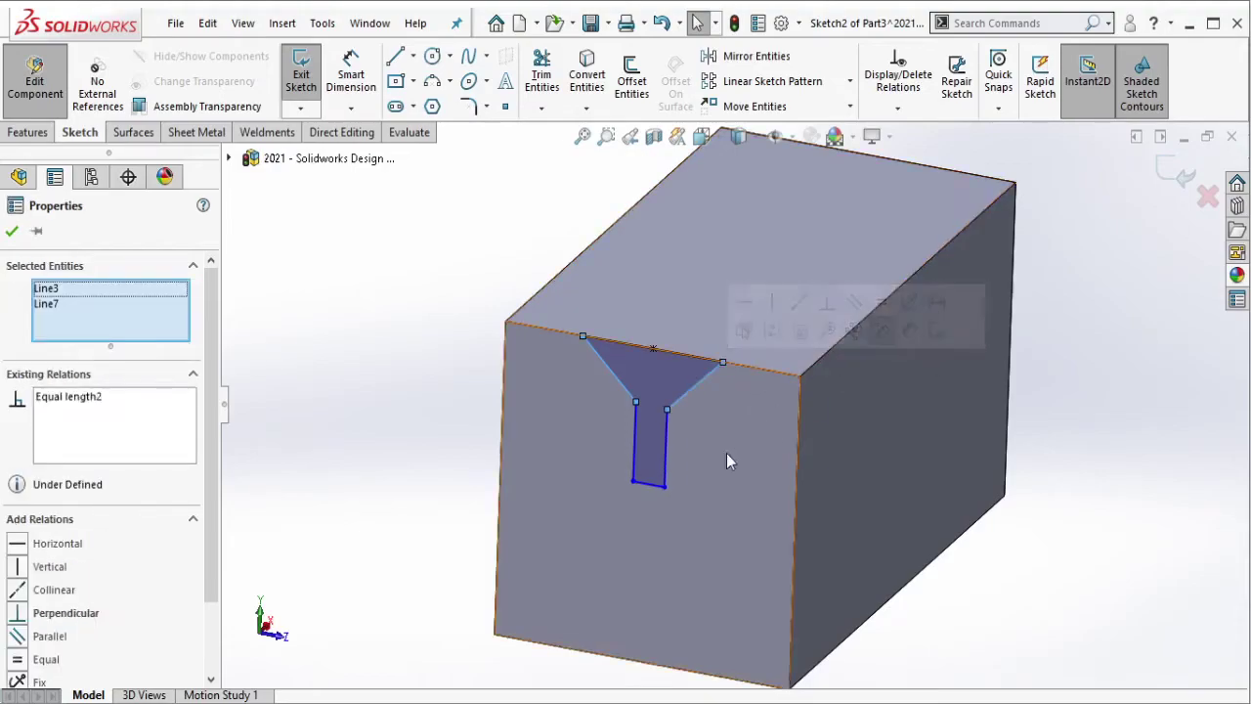
key(Escape)
drag(667, 487, 681, 479)
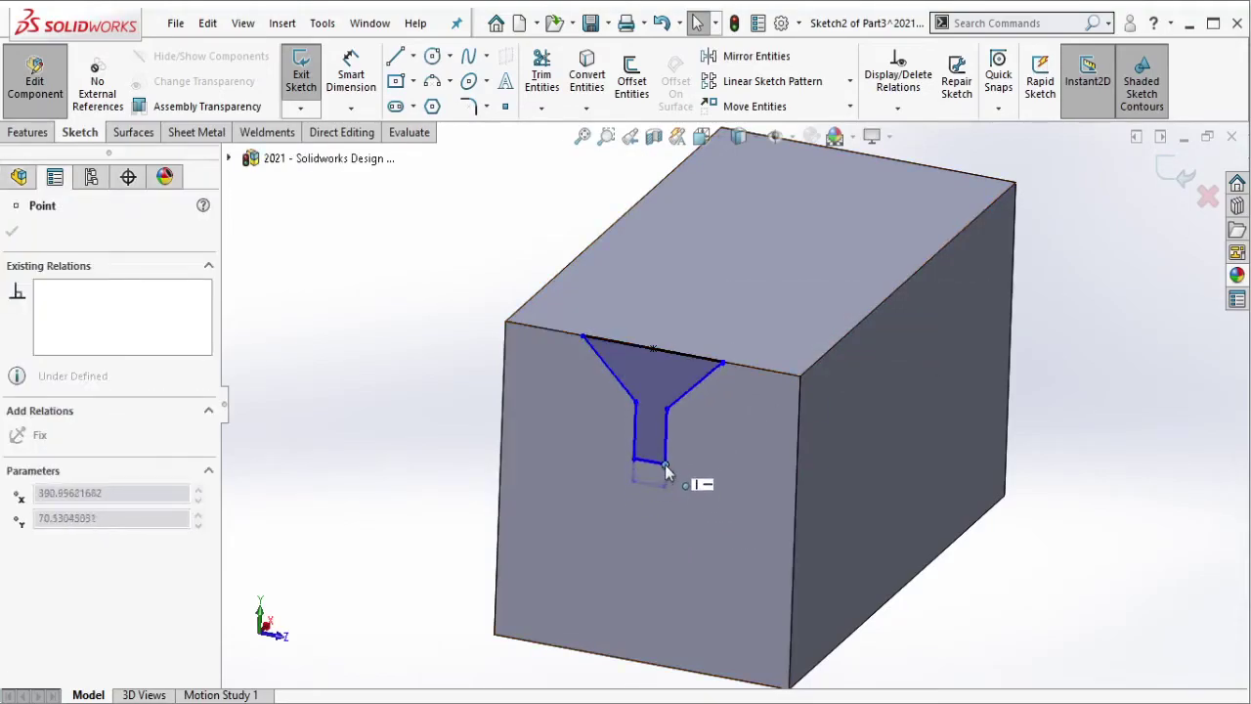
scroll(671, 362, down, 3)
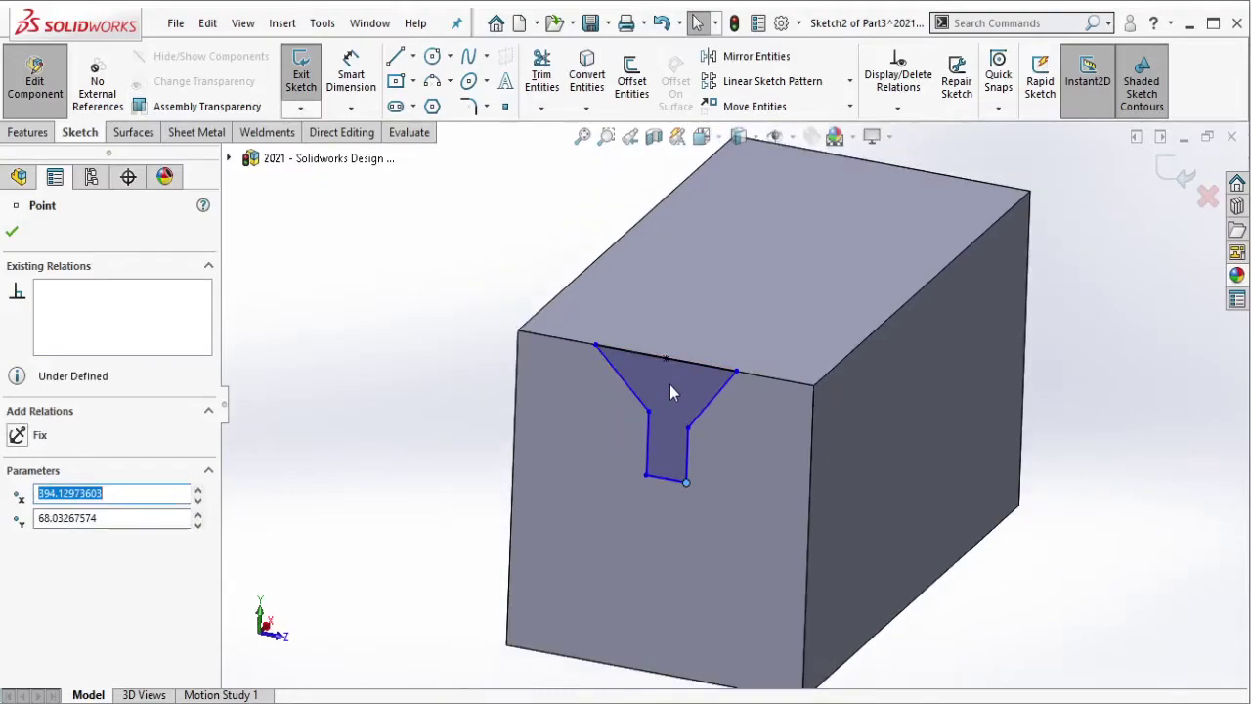
click(412, 57)
click(420, 101)
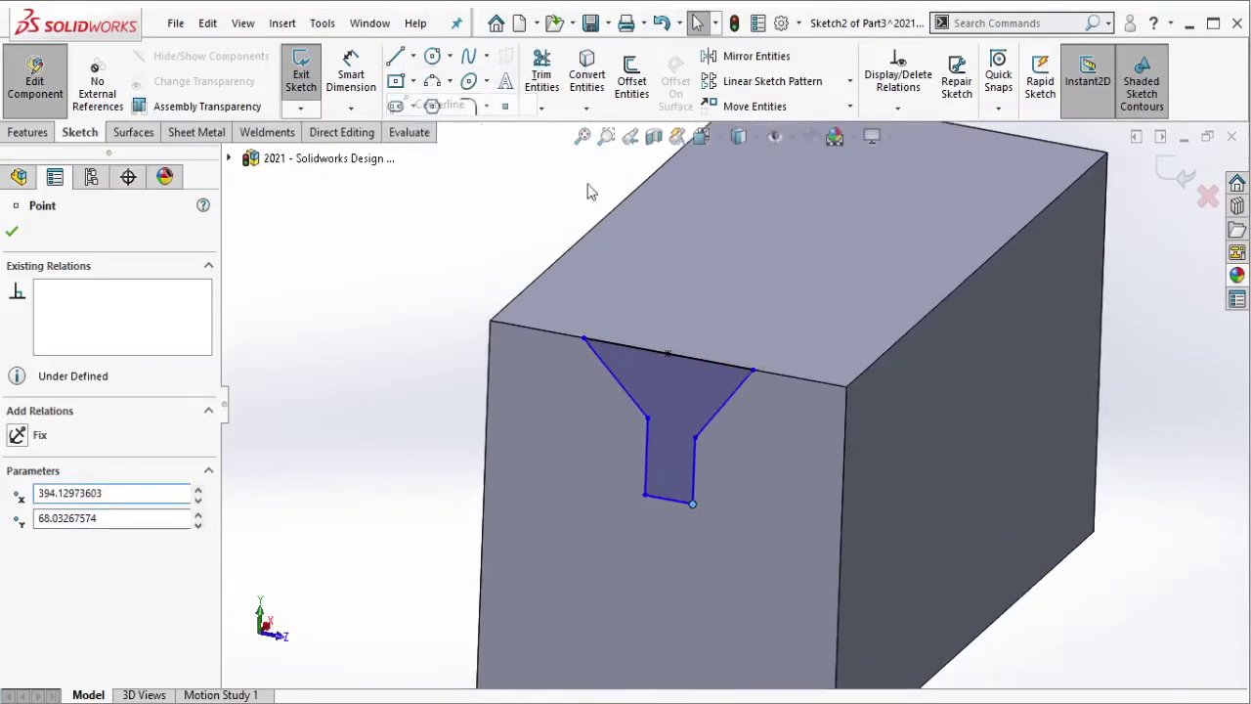
- Draw a vertical centerline up from the top edge midpoint
click(667, 352)
click(670, 283)
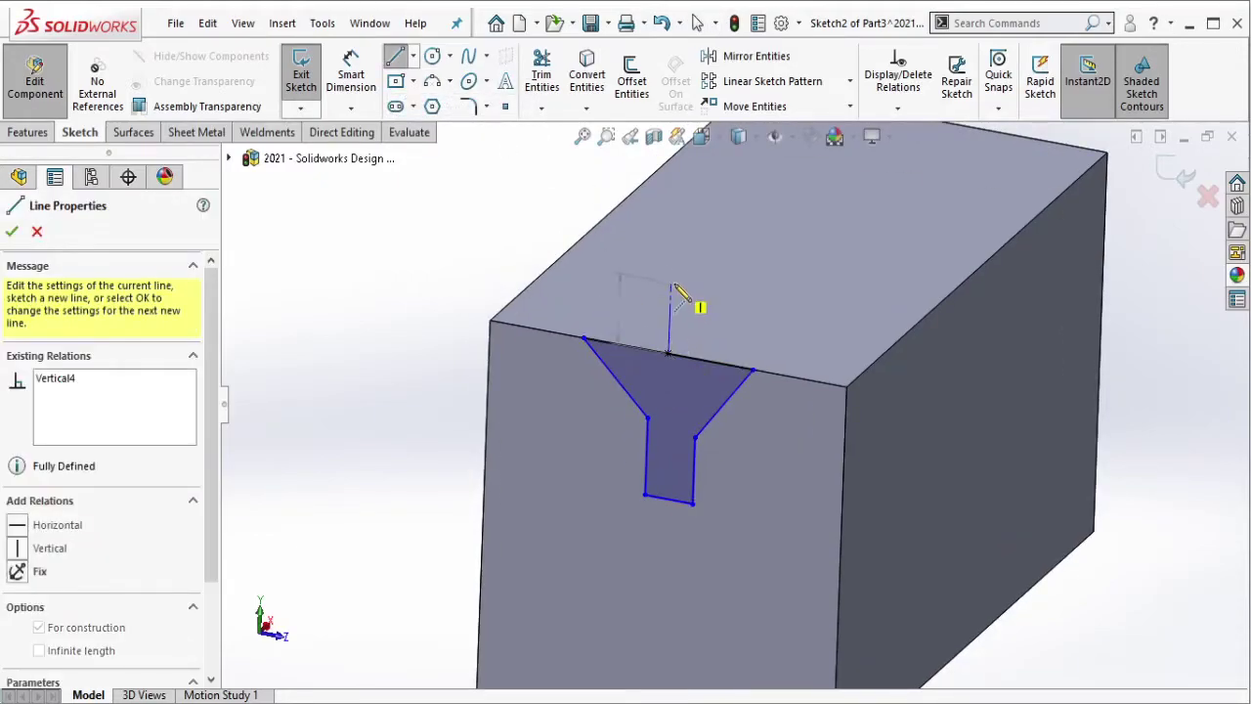
key(Escape)
key(Escape)
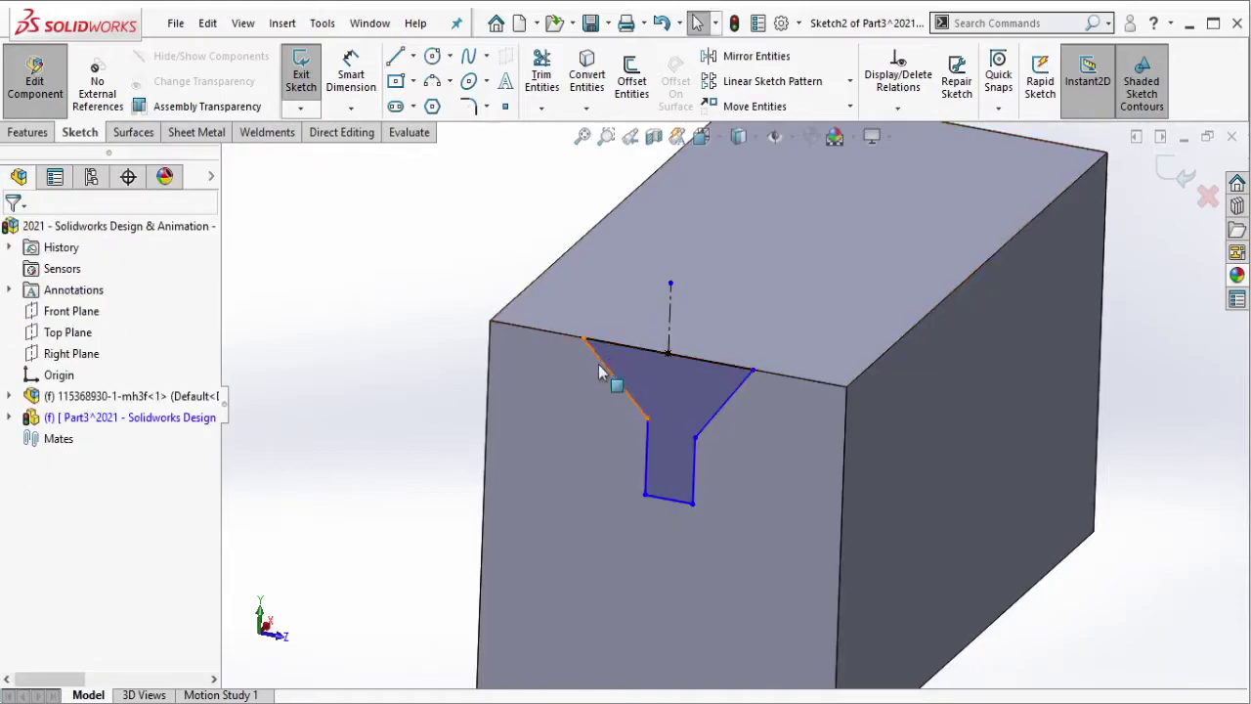
- Make the slanted sides symmetric about the centerline and widen the funnel onto the edge
click(606, 371)
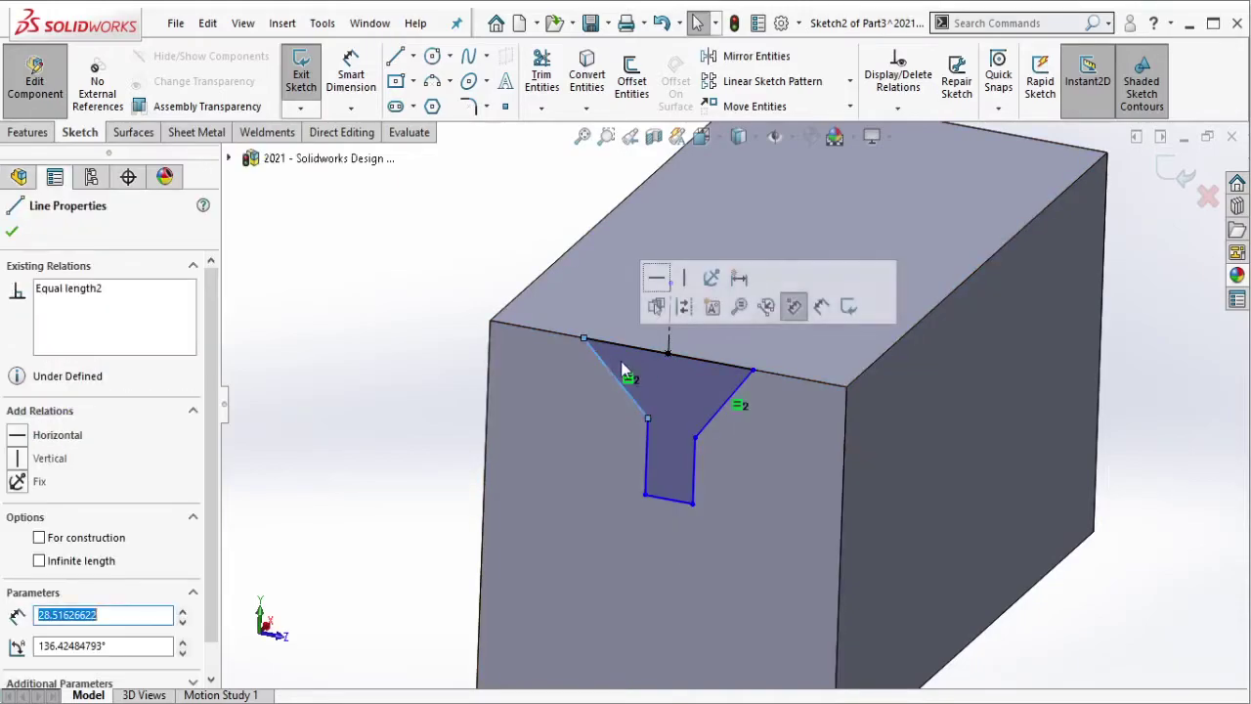
ctrl+click(669, 333)
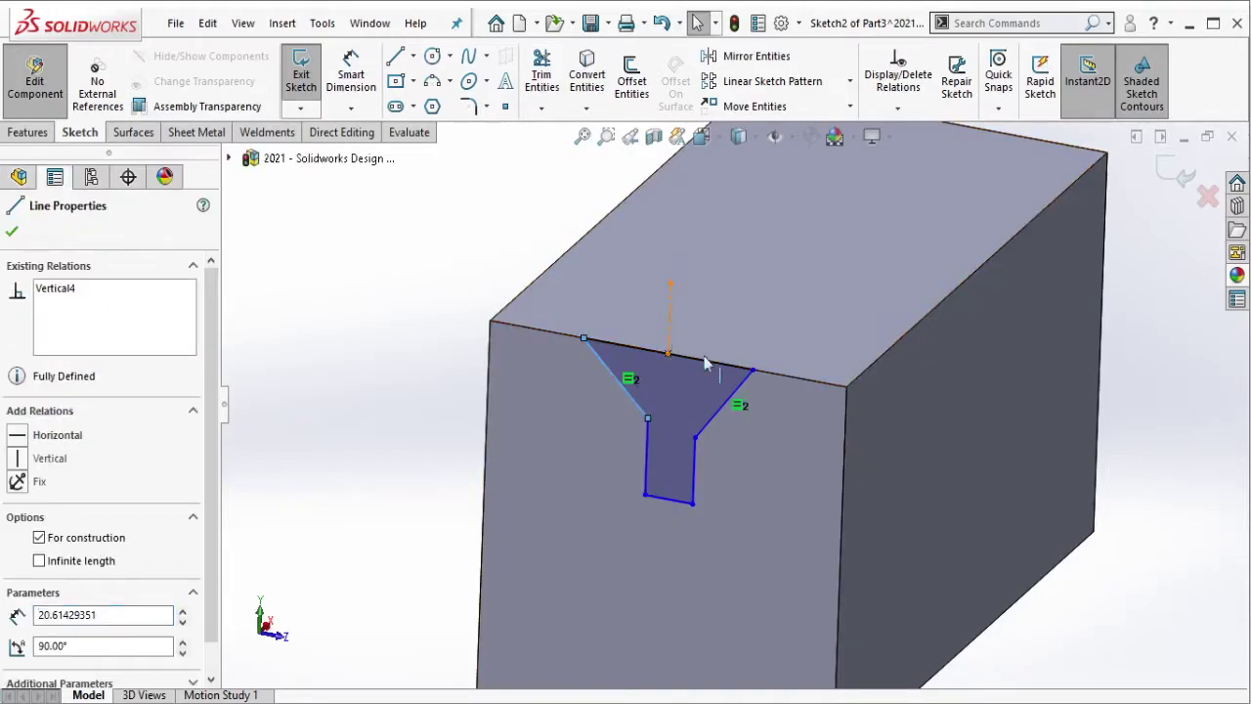
ctrl+click(740, 391)
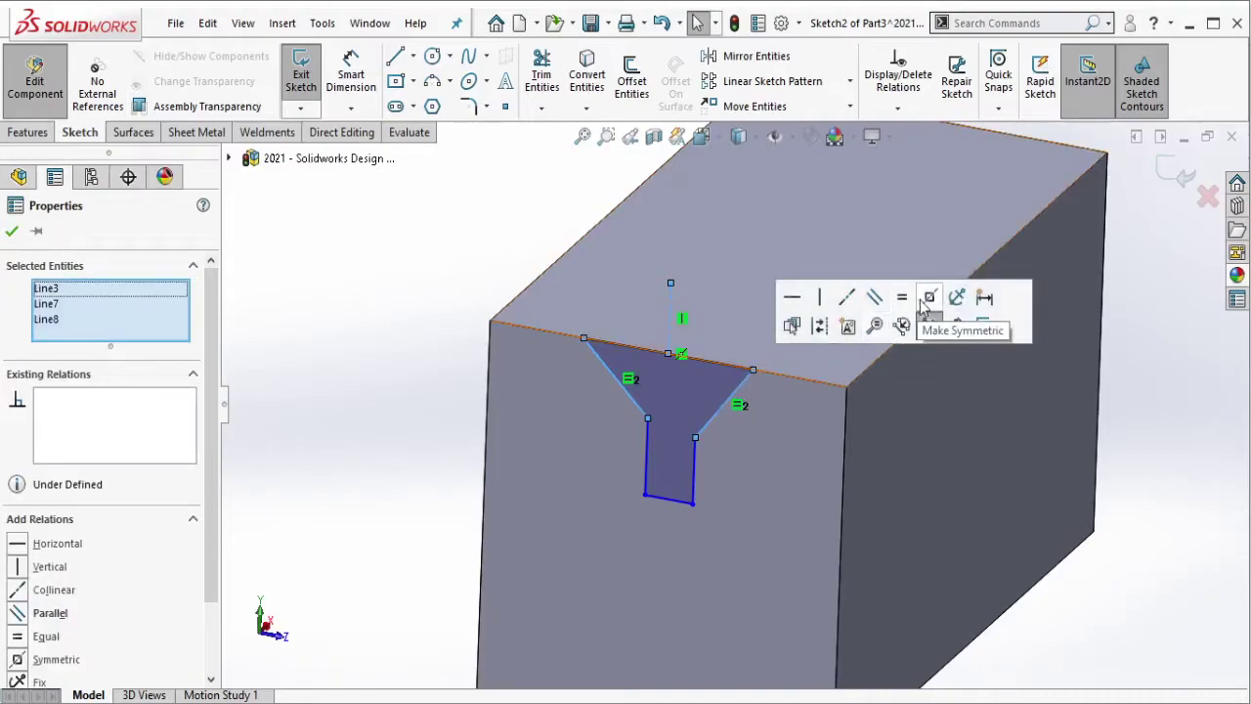
click(929, 298)
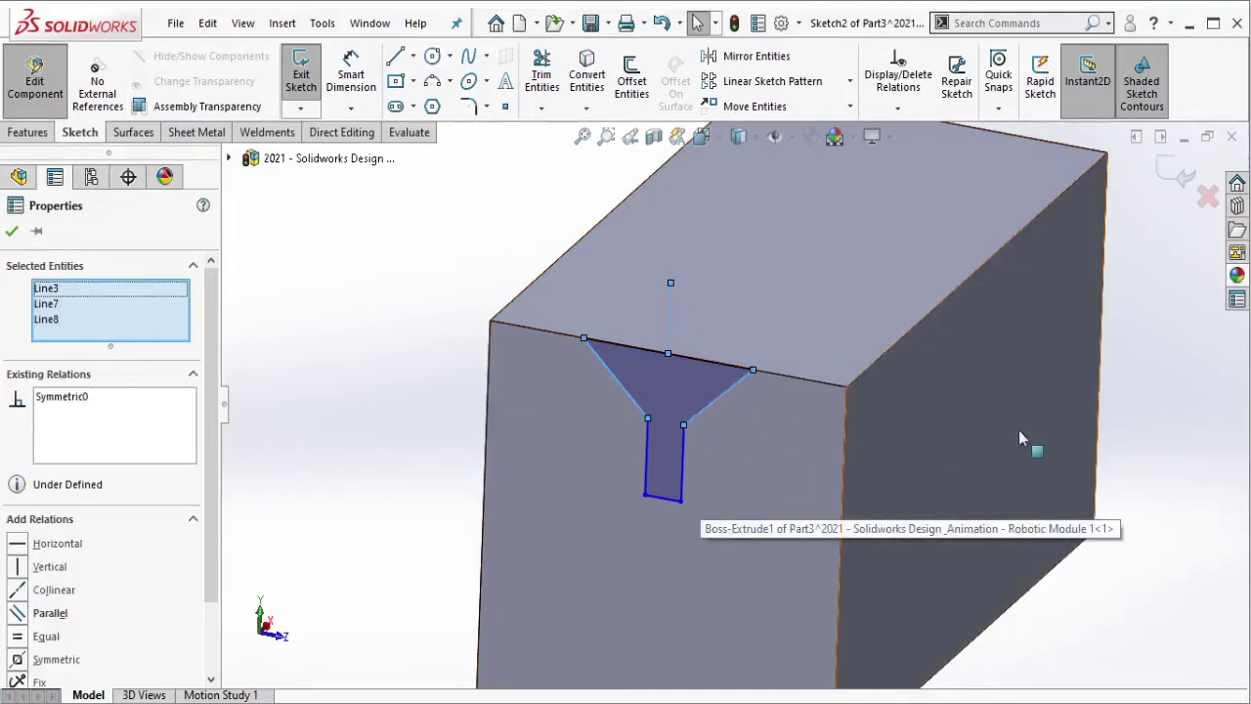
key(Escape)
drag(681, 500, 685, 496)
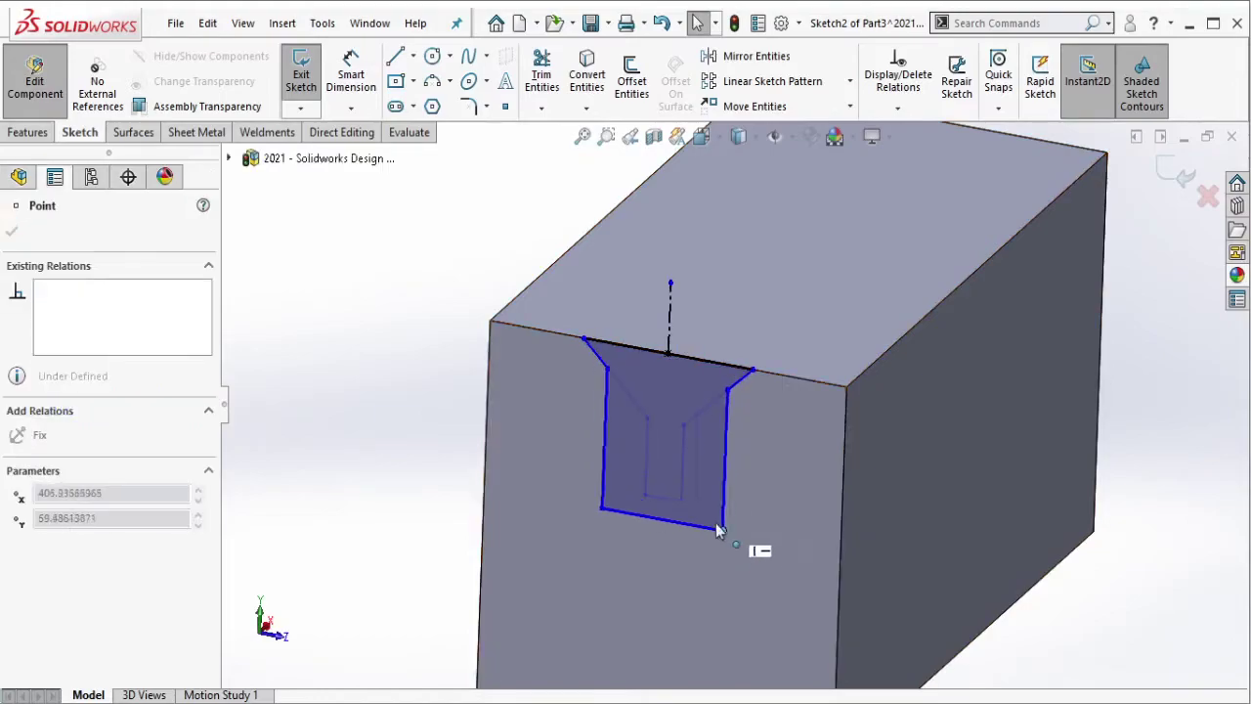
drag(754, 371, 809, 381)
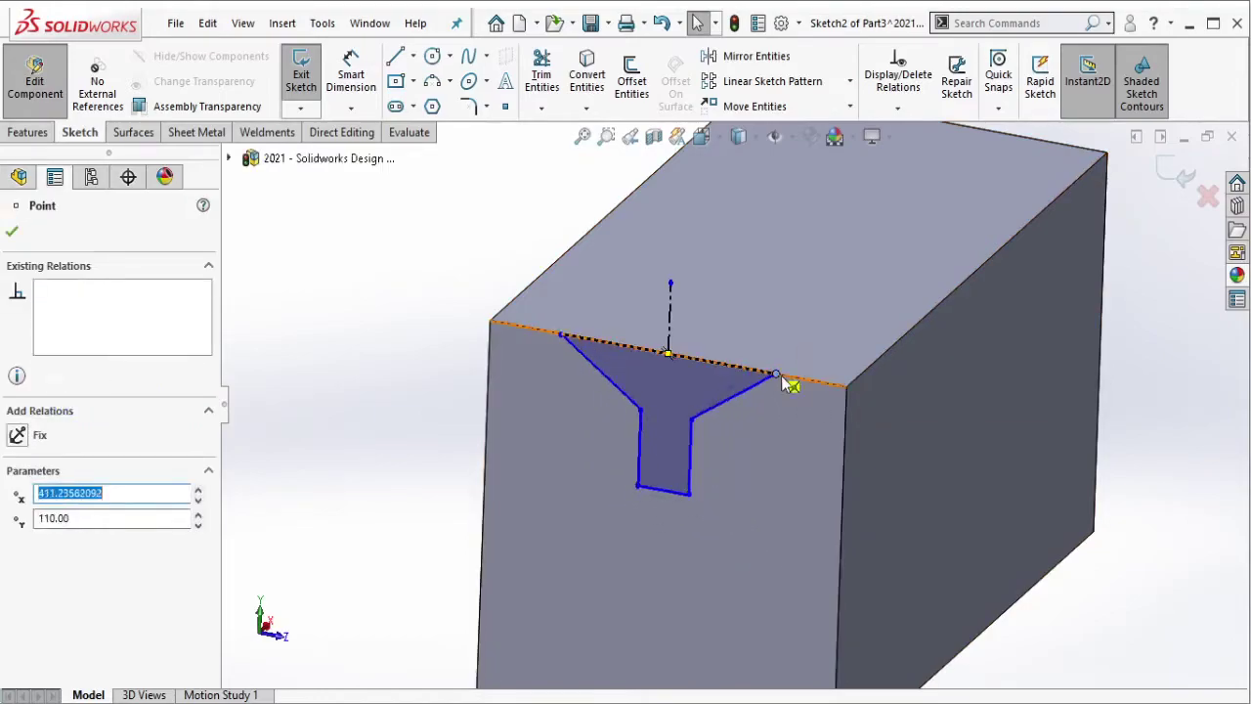
click(403, 234)
- Set a 45° angle between the top line and left slanted side
click(351, 81)
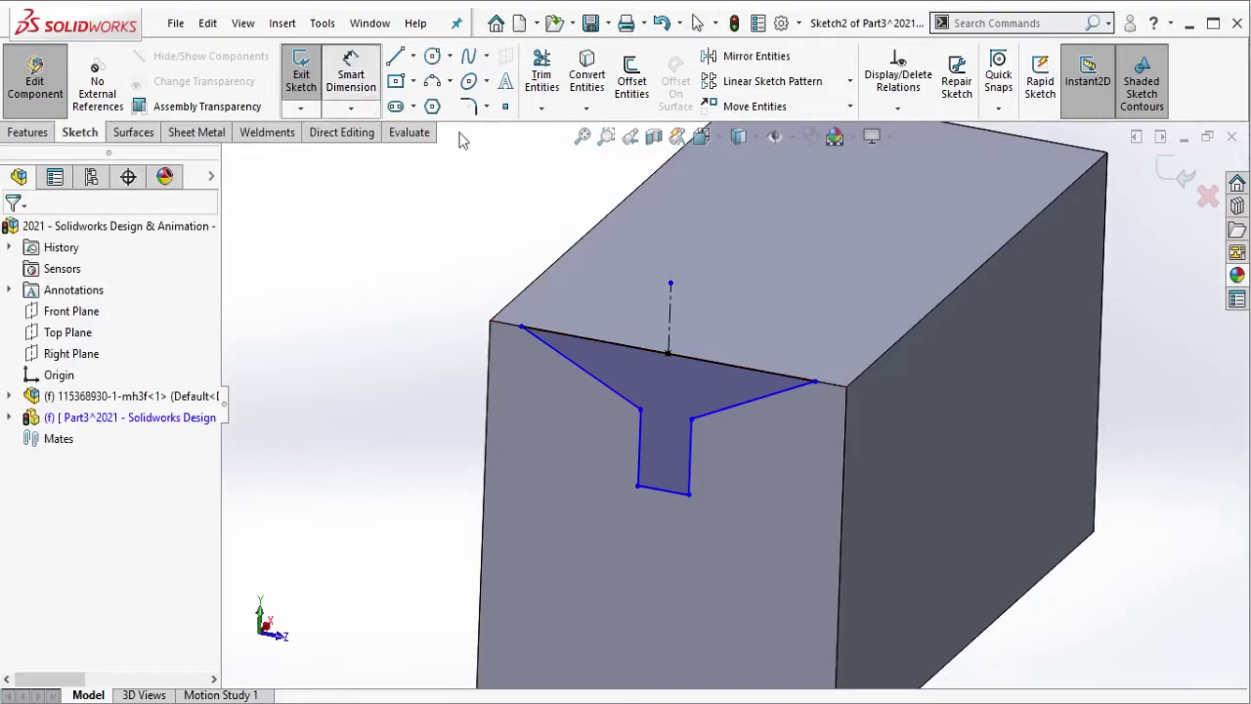
click(598, 344)
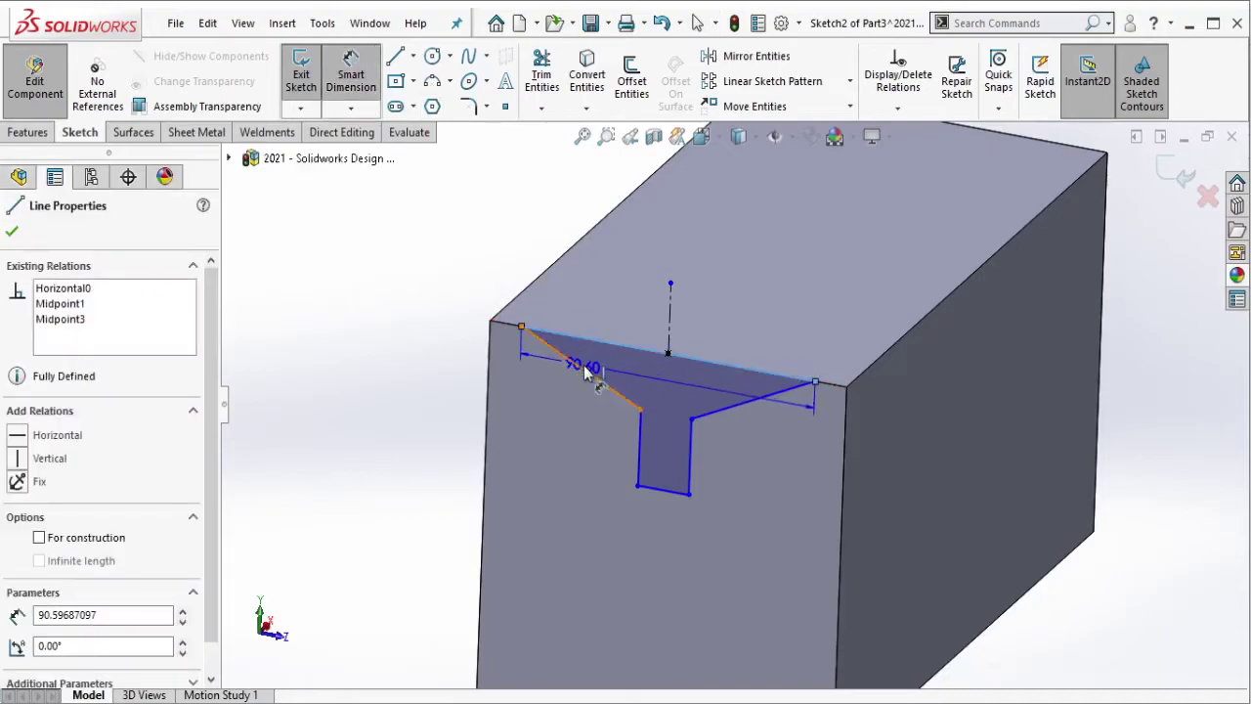
click(616, 371)
click(609, 375)
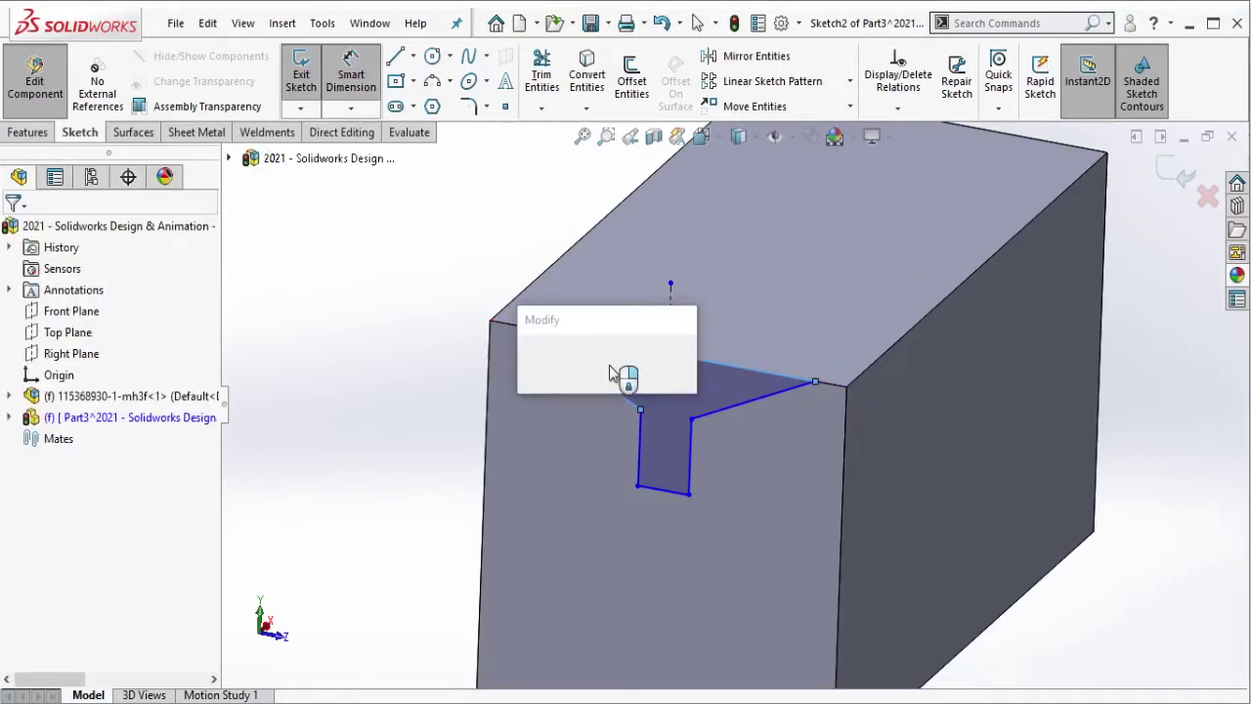
text(45)
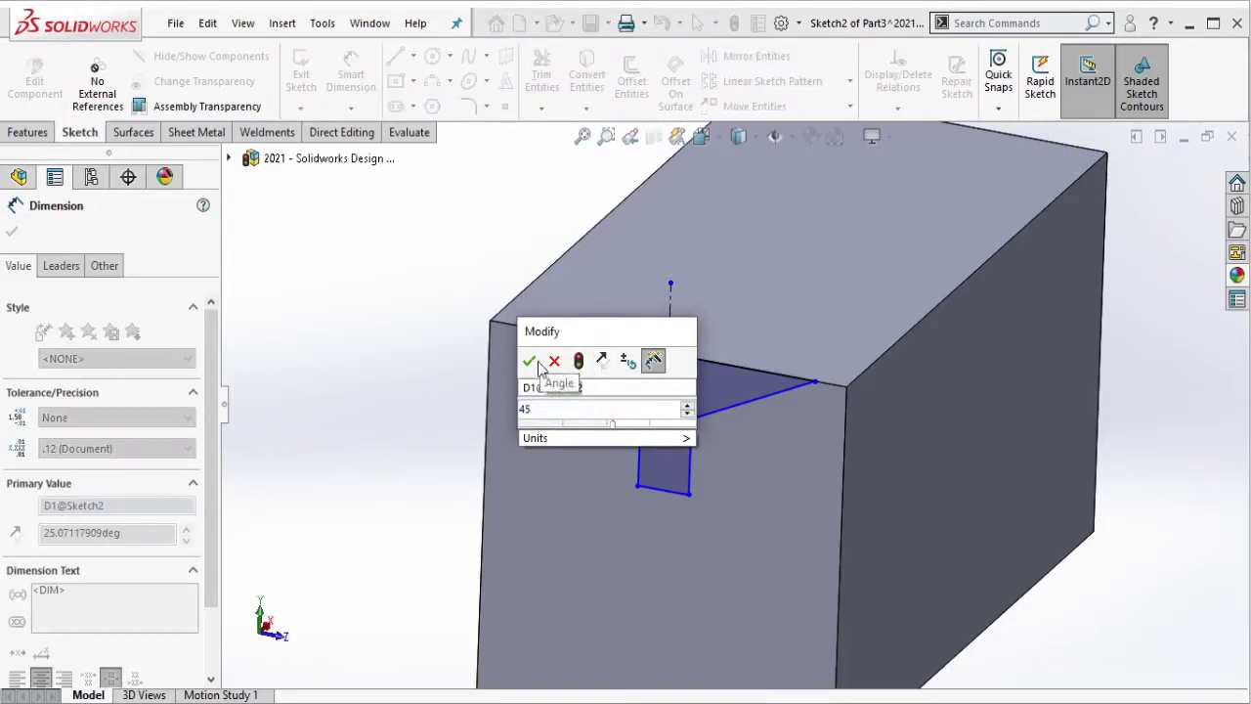
click(532, 362)
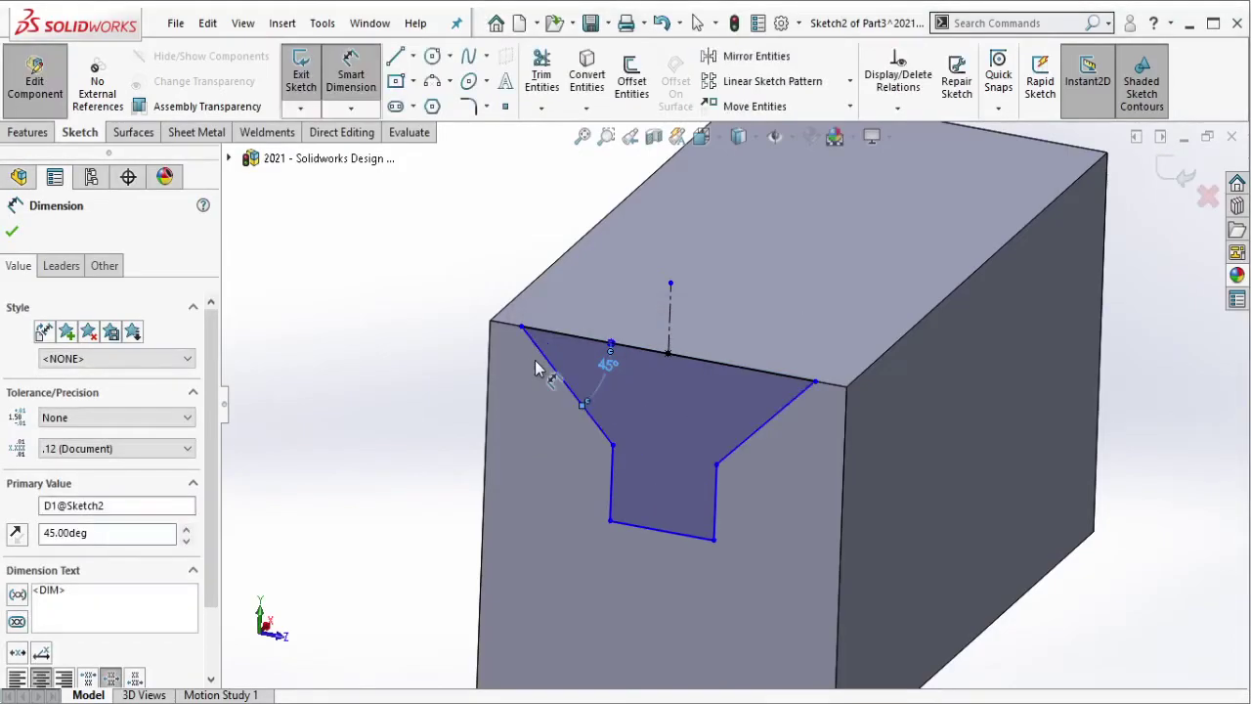
key(Escape)
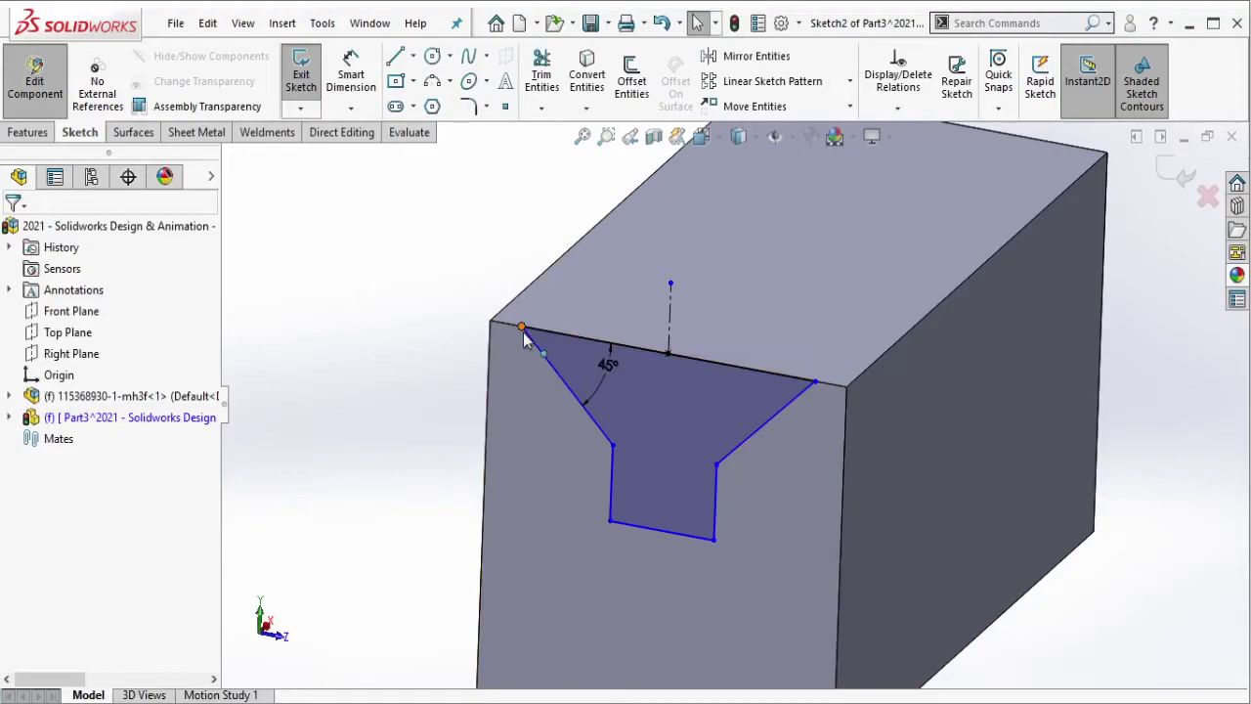
click(532, 331)
drag(531, 335, 517, 327)
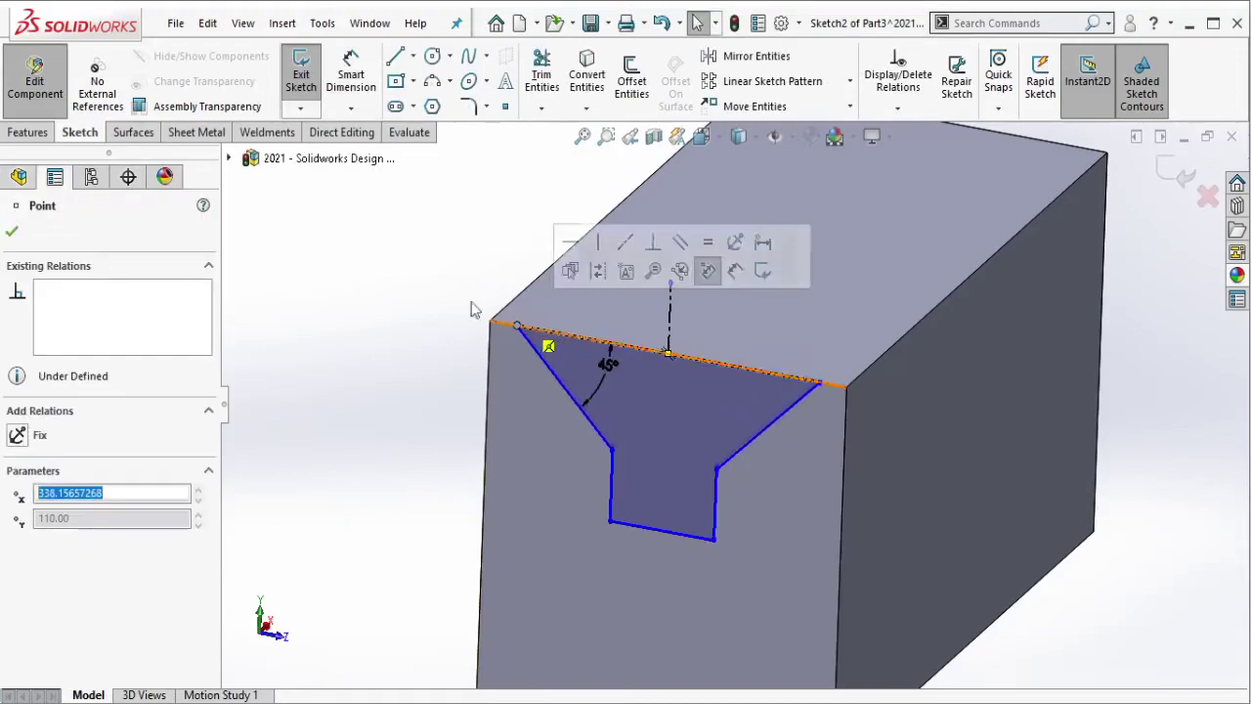
click(432, 245)
- Add a 90 mm top width dimension, then delete it
key(Return)
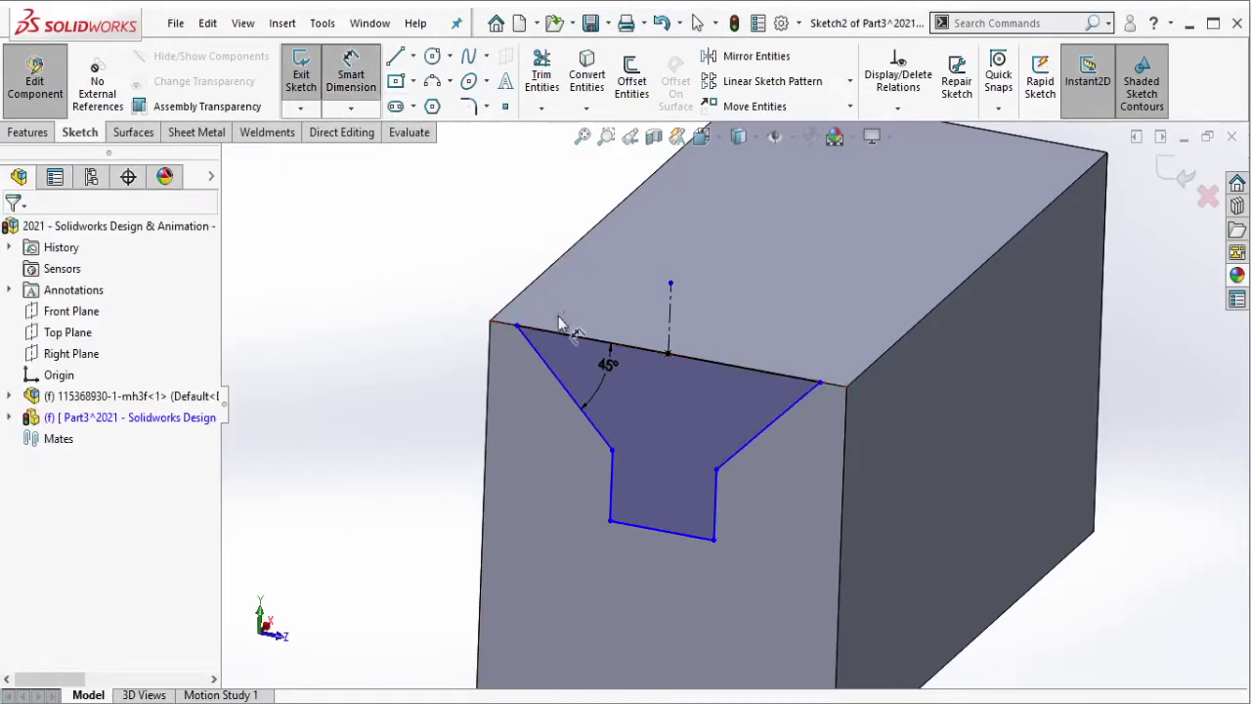
click(565, 341)
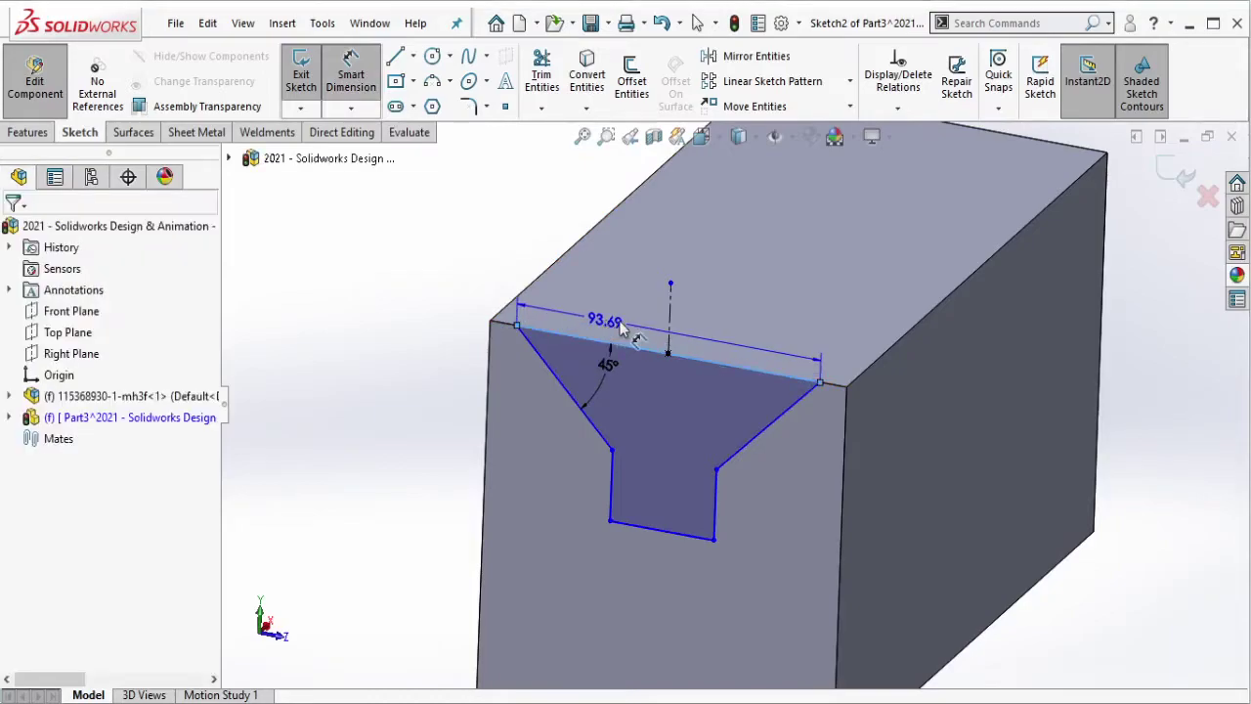
click(617, 329)
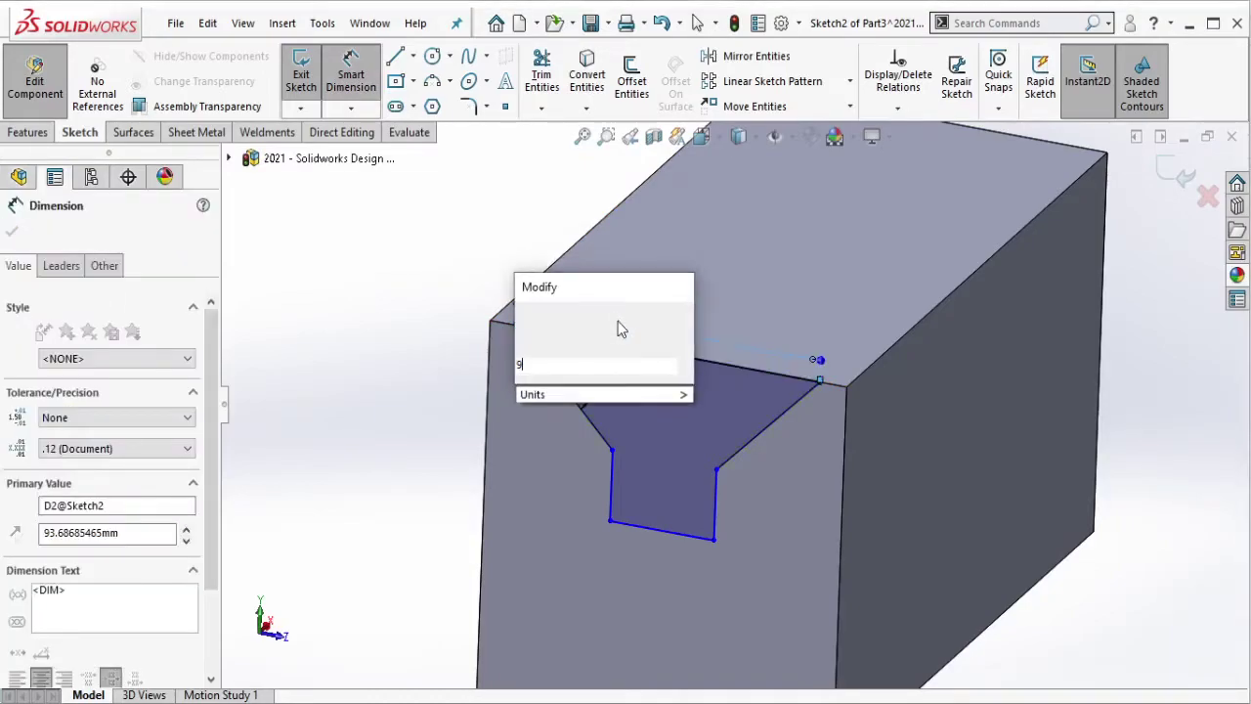
text(90)
click(525, 315)
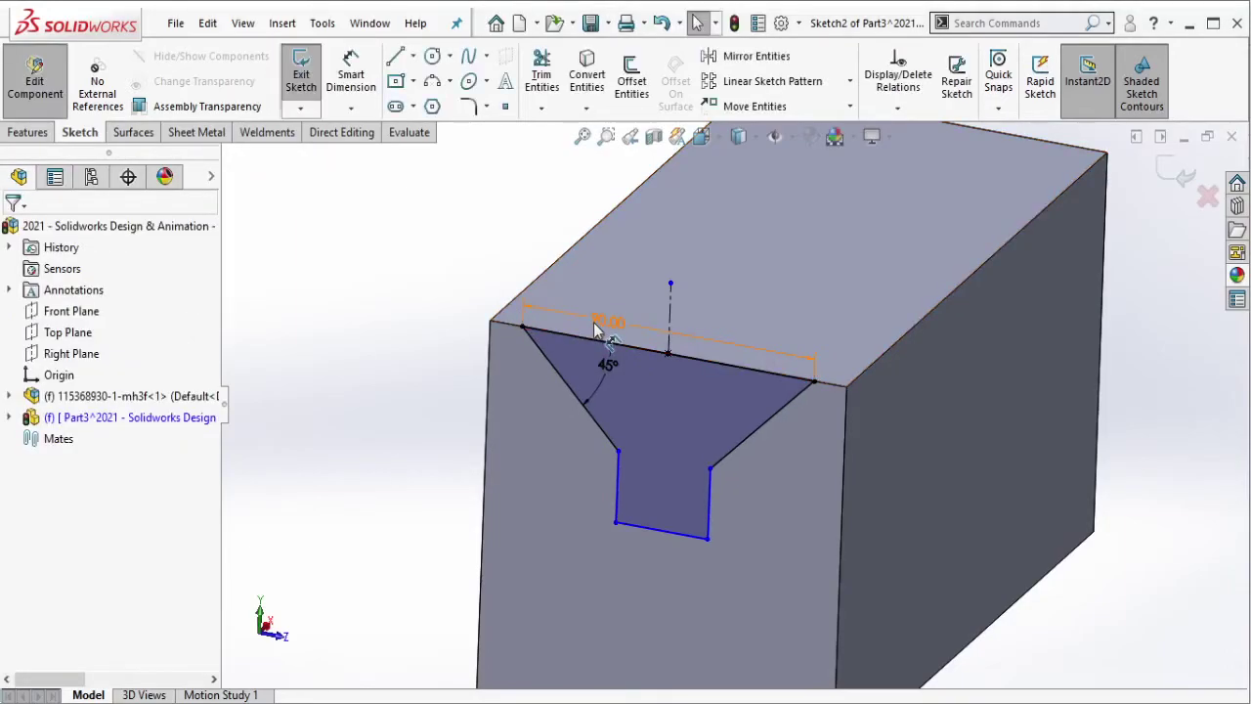
right_click(596, 332)
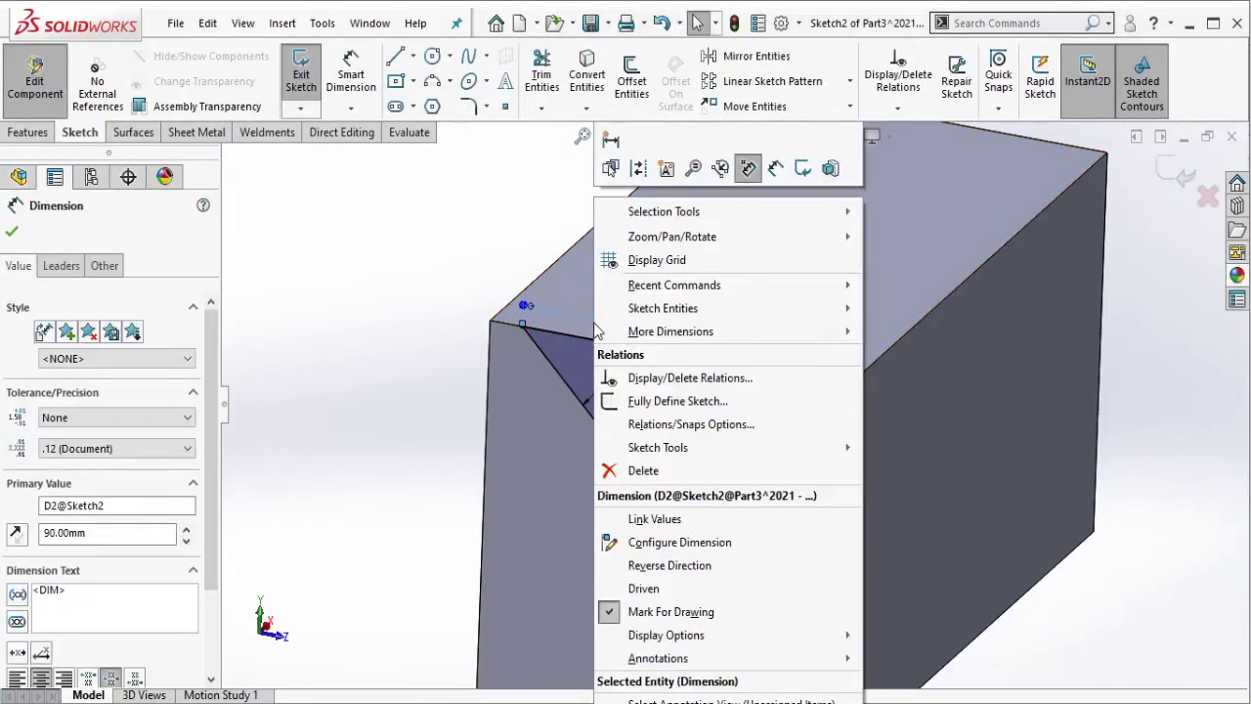
click(637, 471)
- Dimension the groove's top-left corner 10 mm from the block's left edge
click(355, 84)
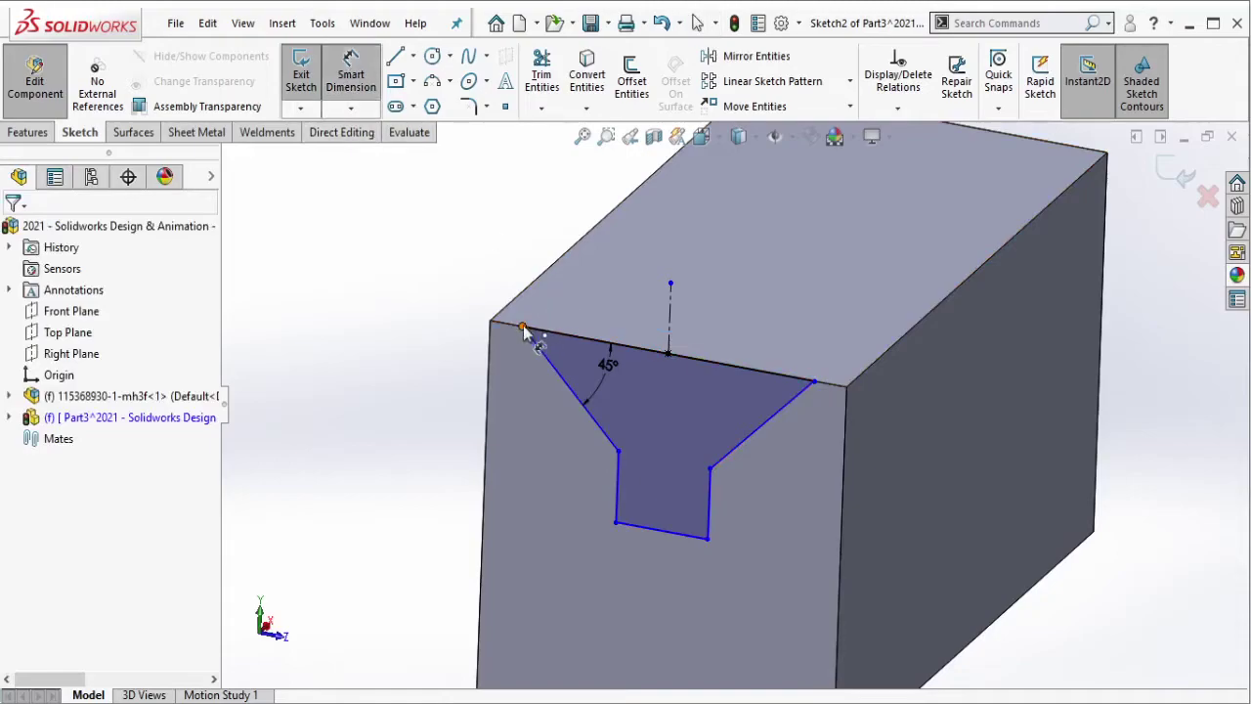
click(523, 330)
click(488, 337)
click(476, 283)
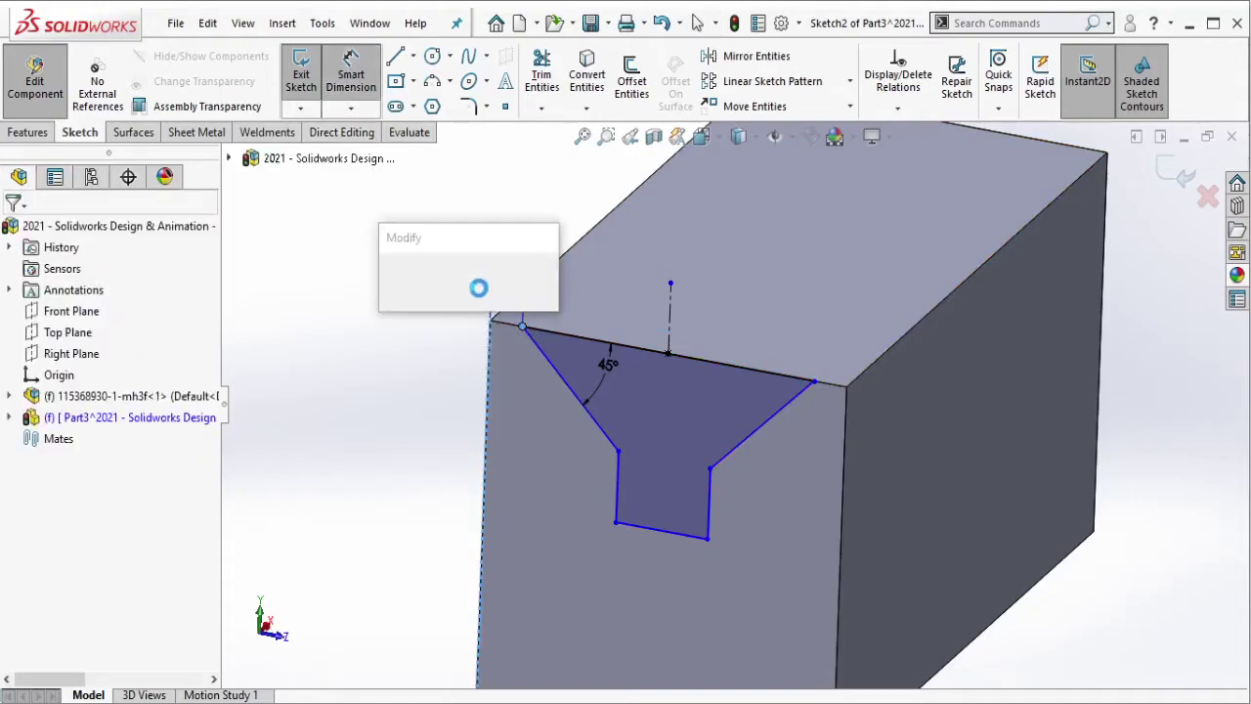
click(394, 278)
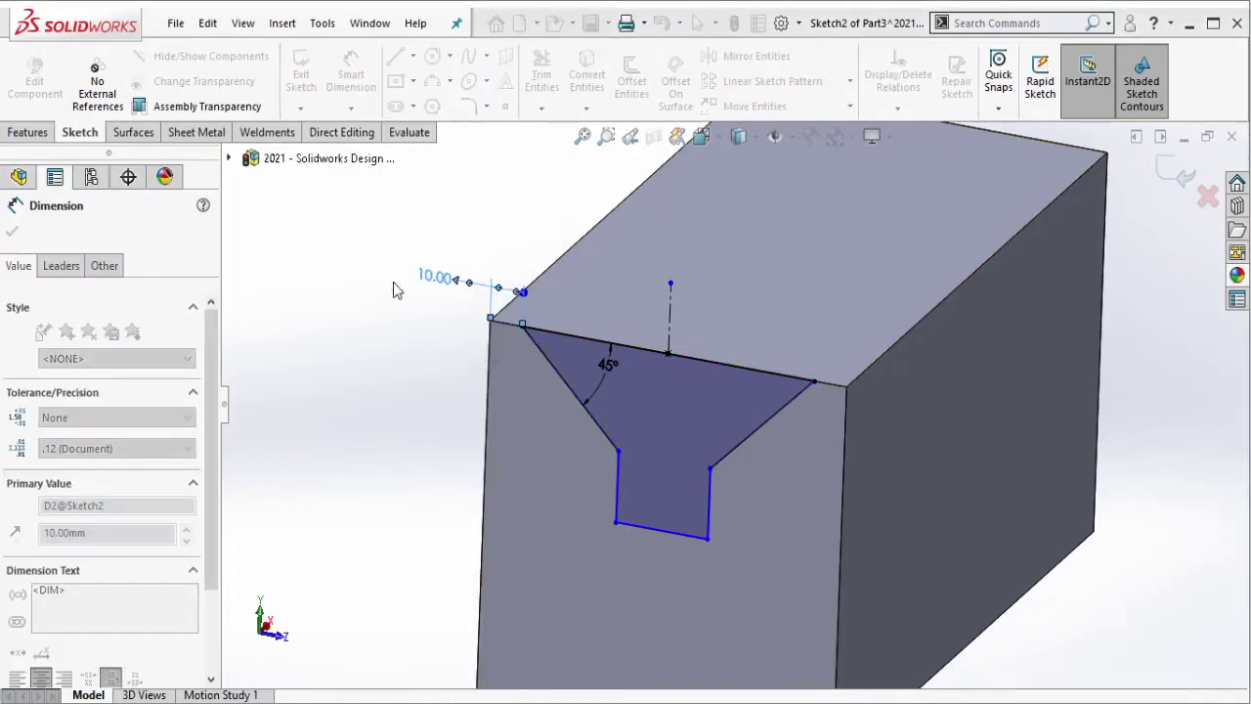
key(Escape)
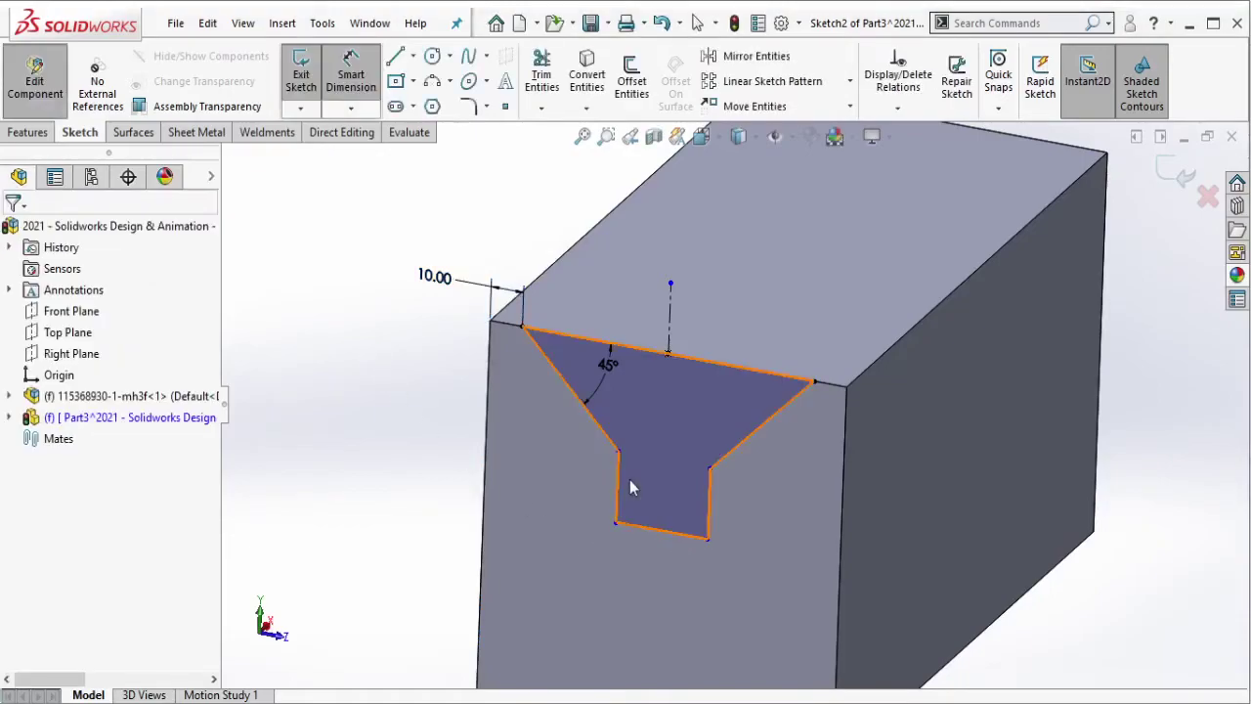
drag(631, 478, 637, 483)
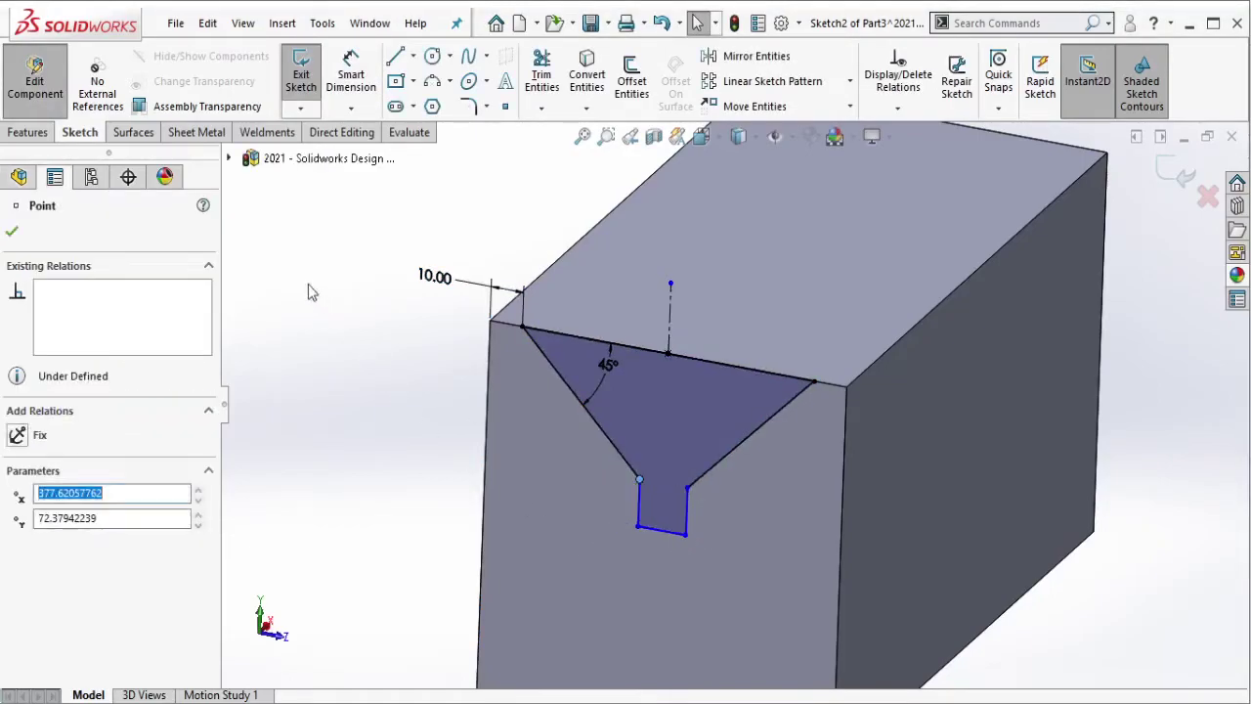
key(Escape)
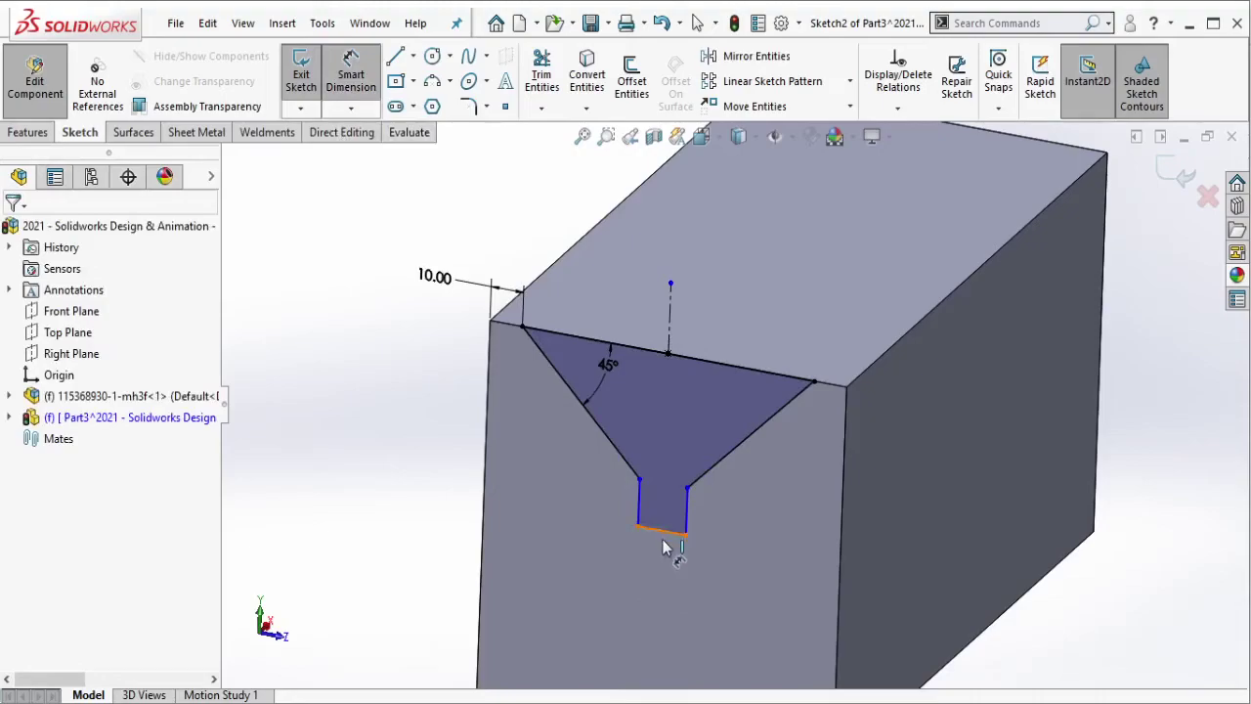
- Set the slot's bottom width to 12 mm
click(663, 540)
click(669, 581)
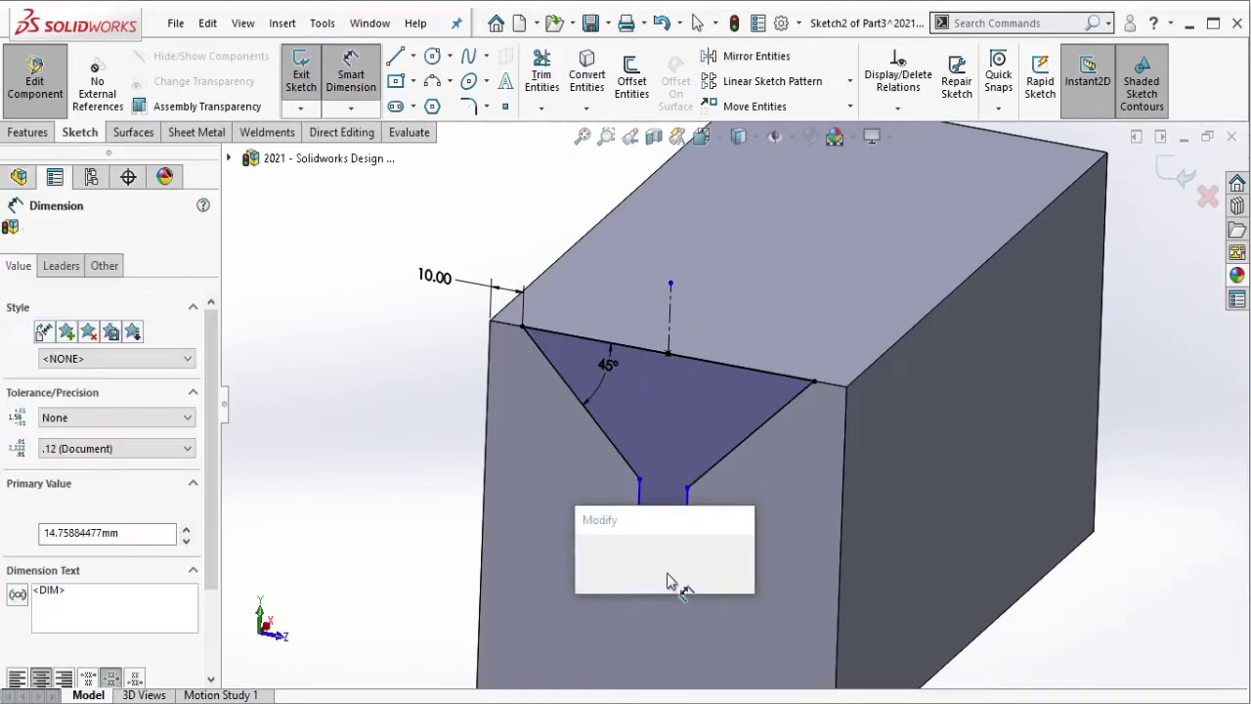
text(12)
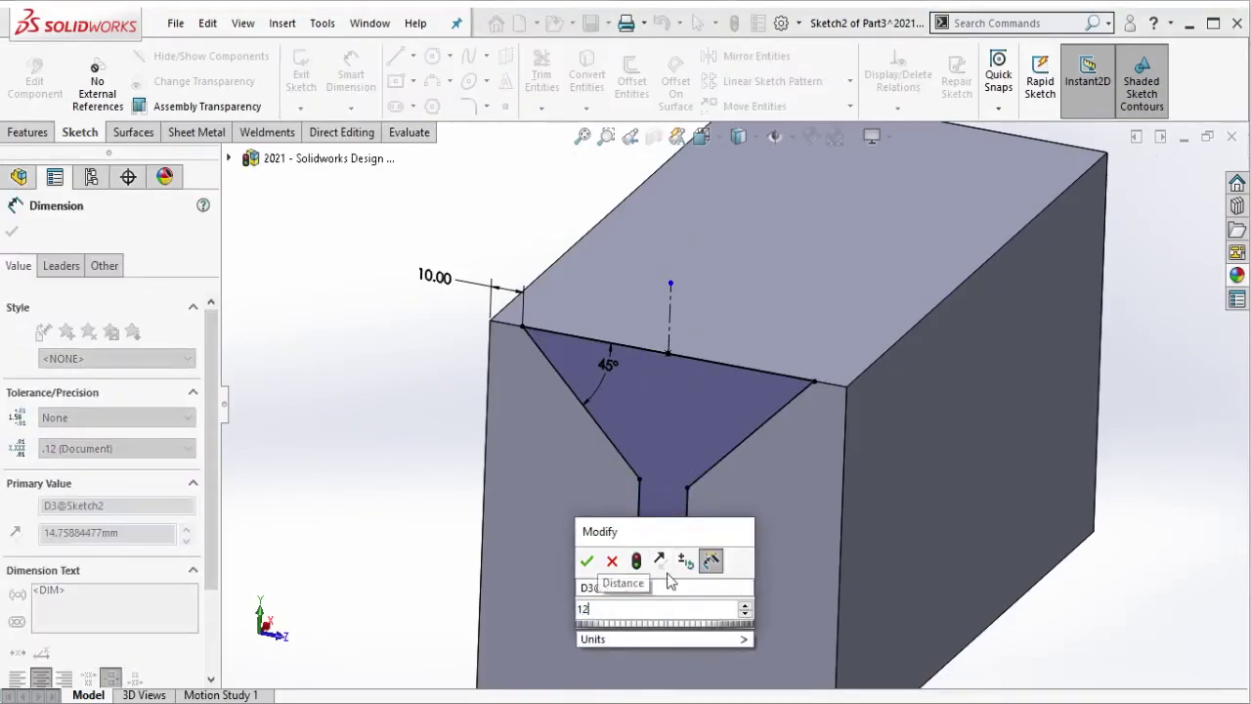
click(586, 562)
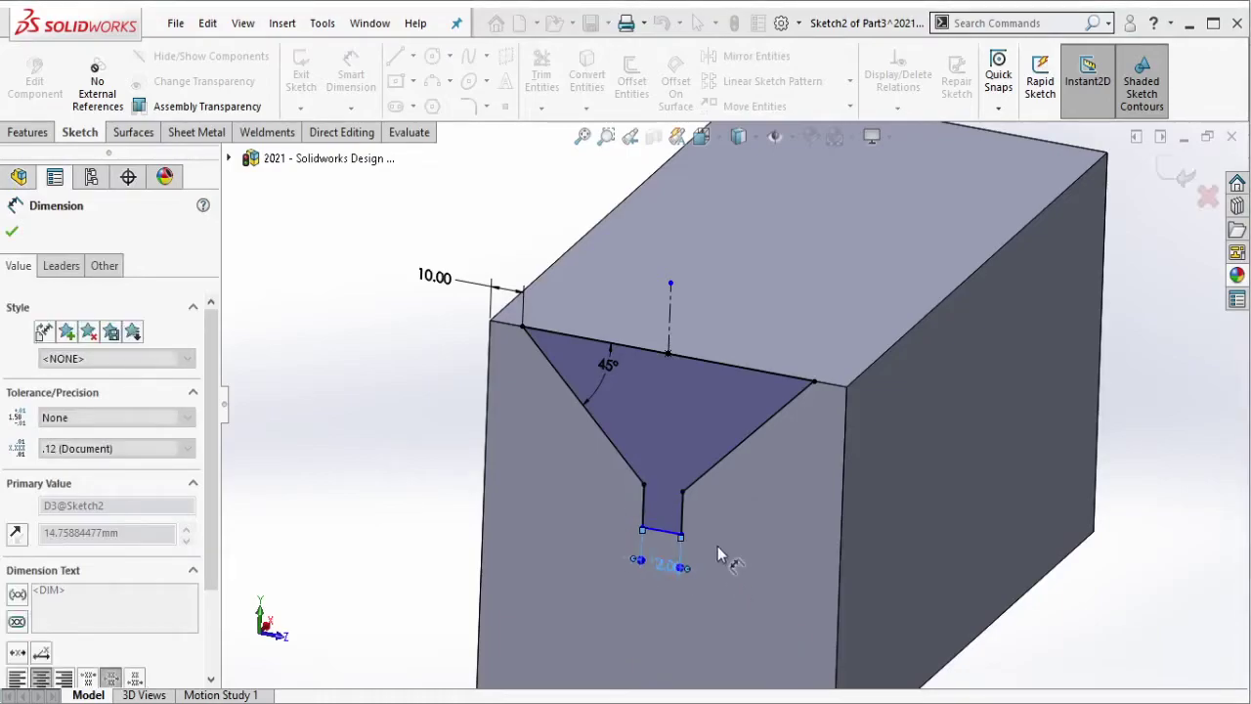
key(Escape)
key(Escape)
click(662, 507)
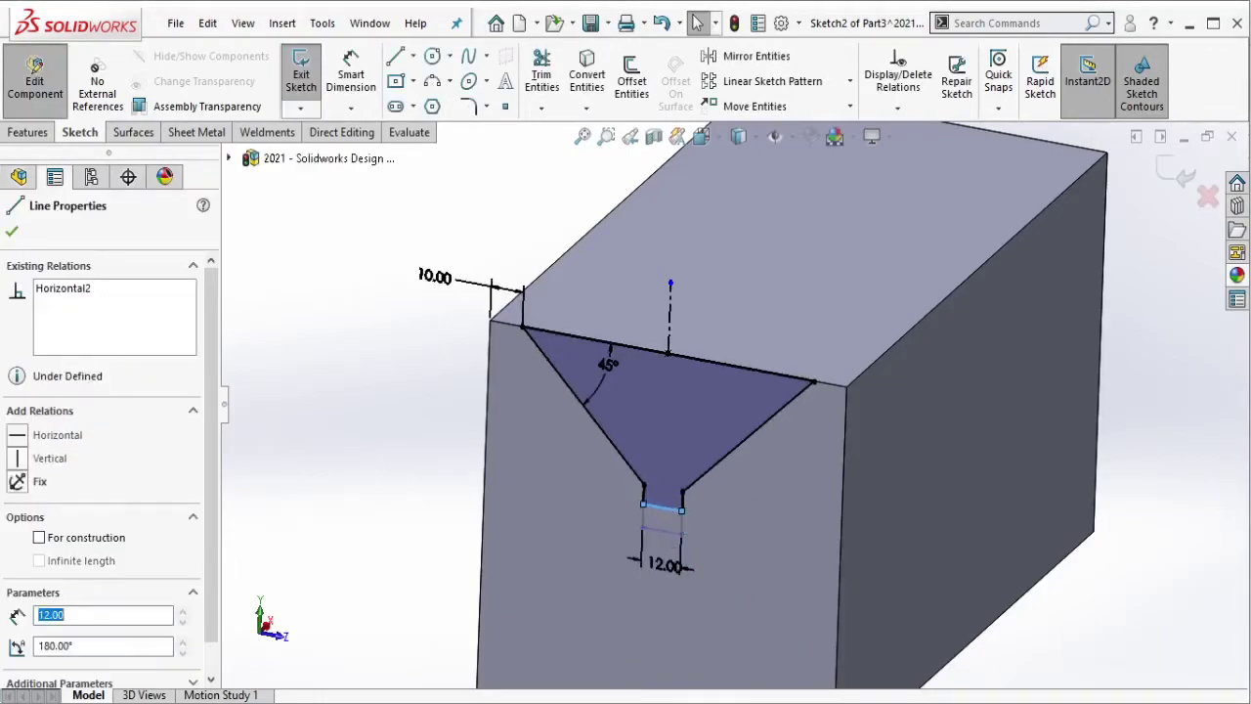
key(Escape)
- Dimension the groove depth from top edge to slot bottom as 45 mm
click(351, 75)
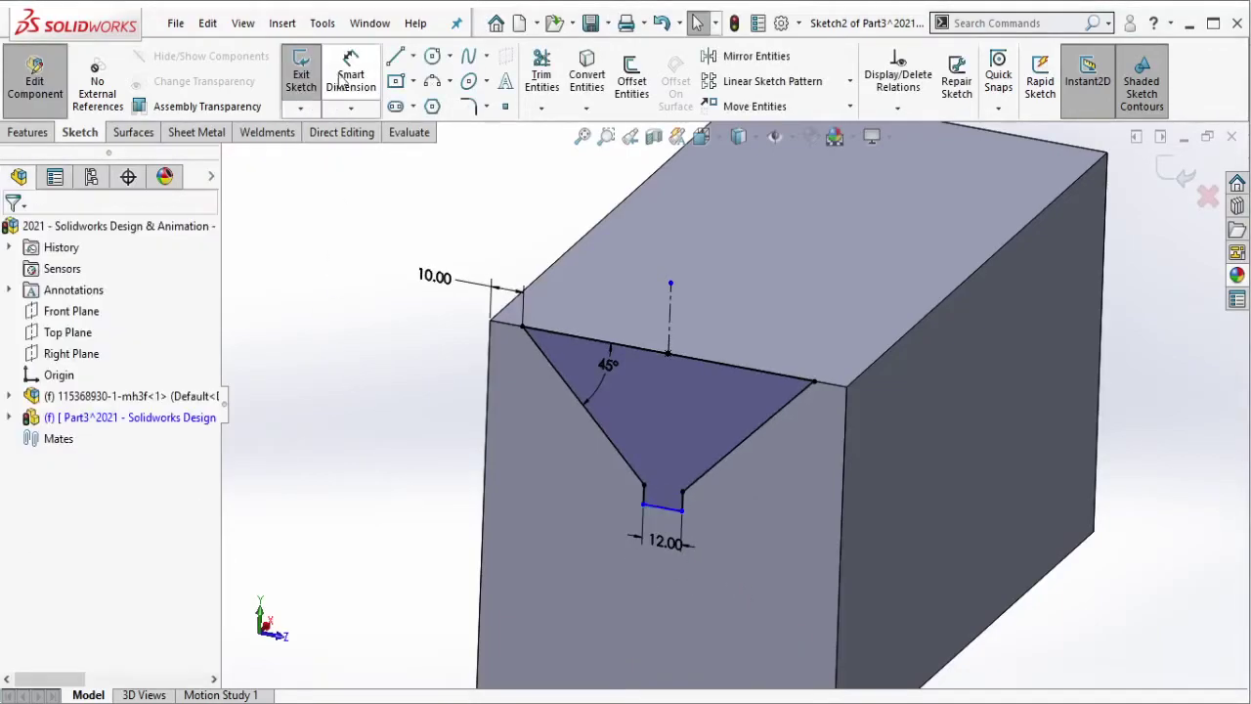
click(704, 359)
click(662, 507)
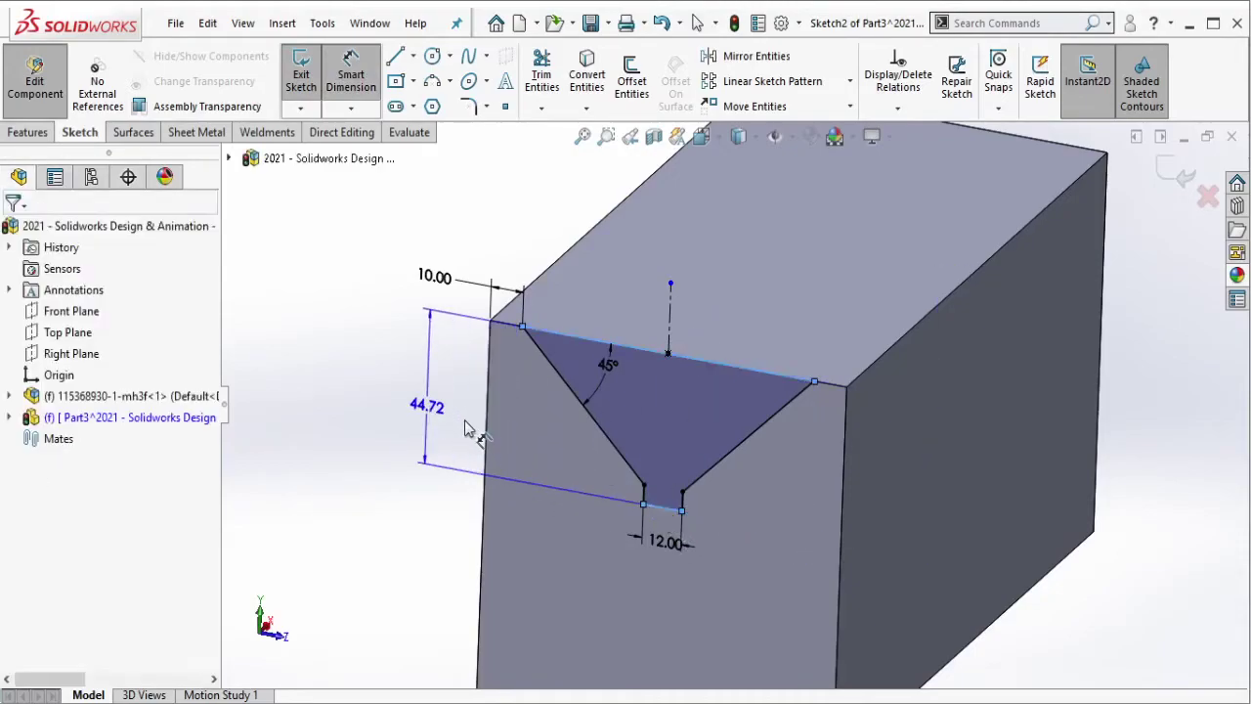
click(467, 430)
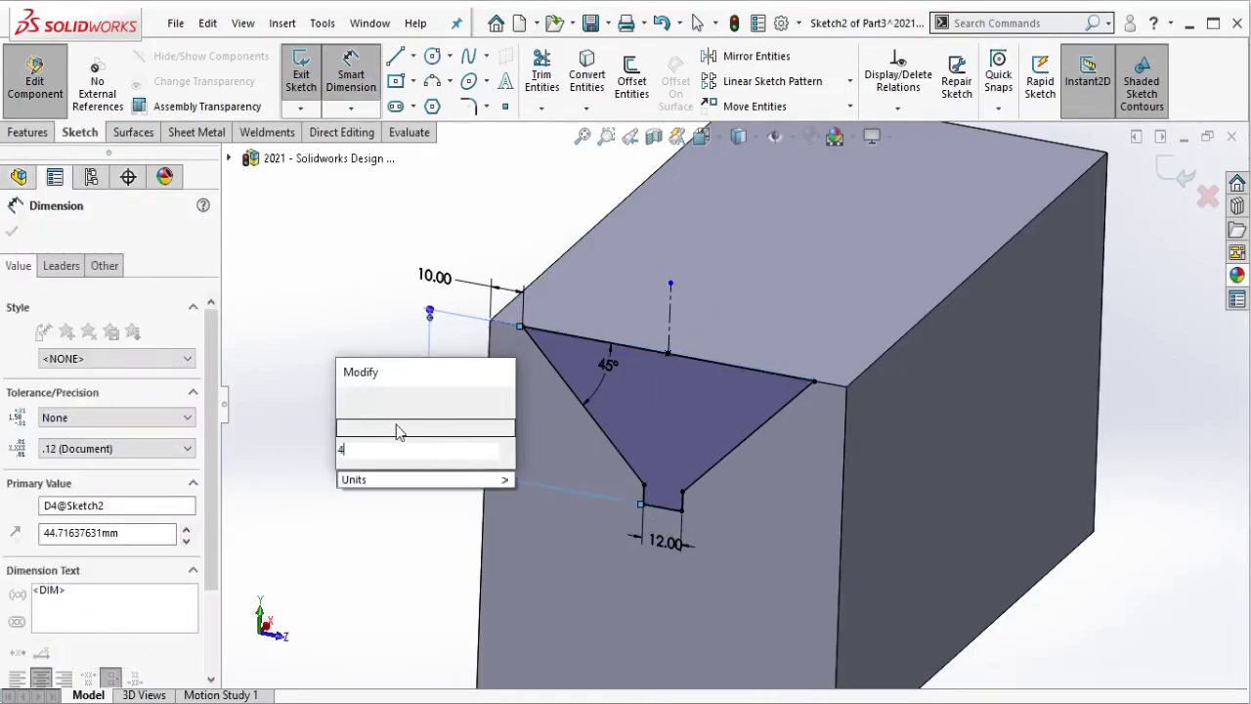
click(313, 290)
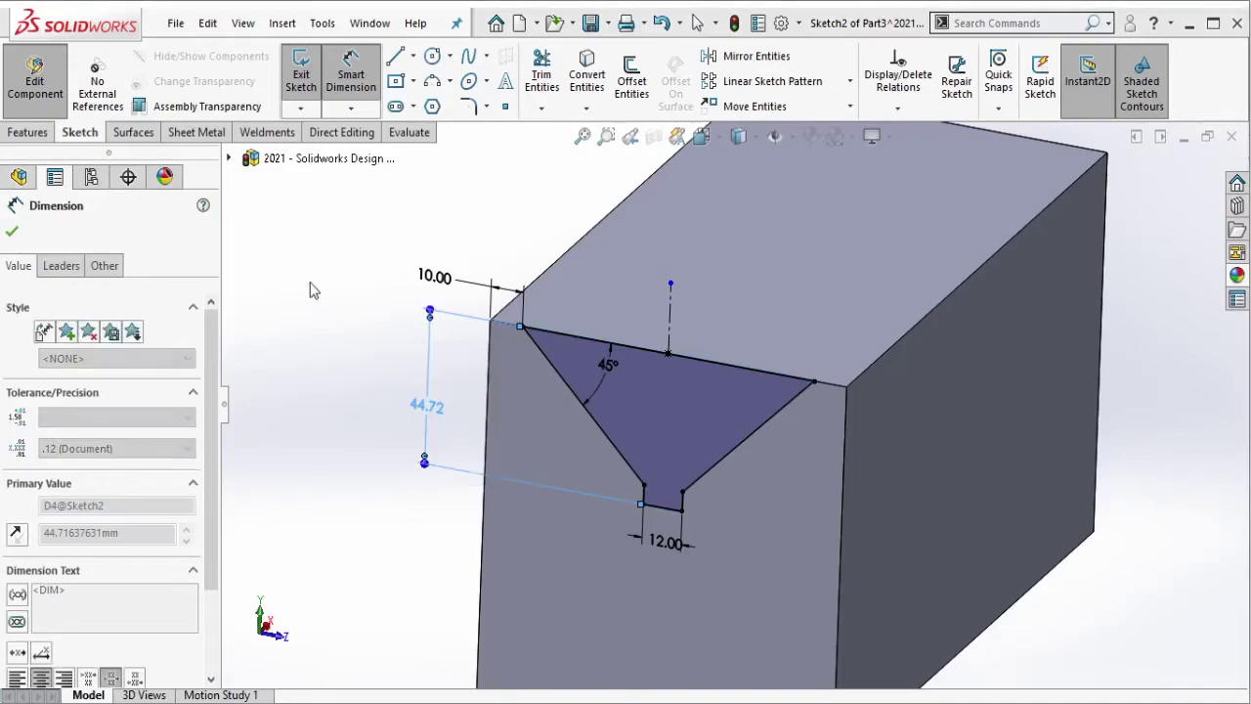
click(37, 132)
- Cut the groove sketch Through All the block
click(543, 102)
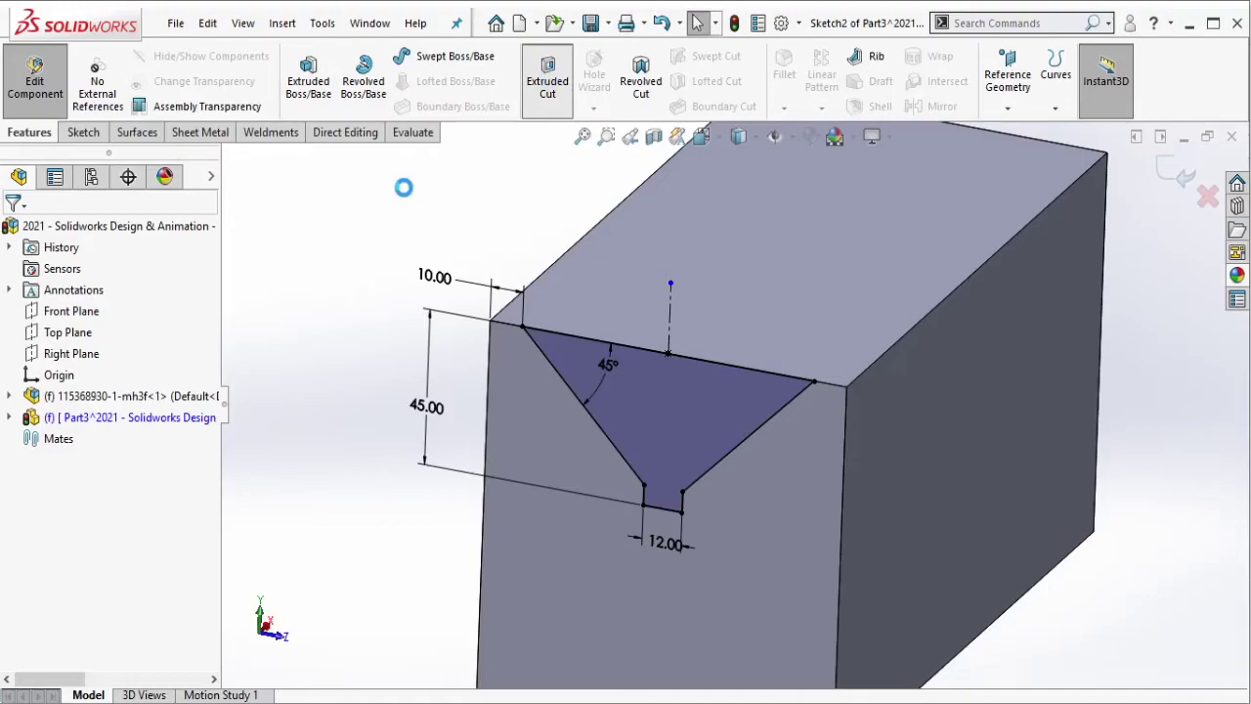
click(162, 349)
click(149, 372)
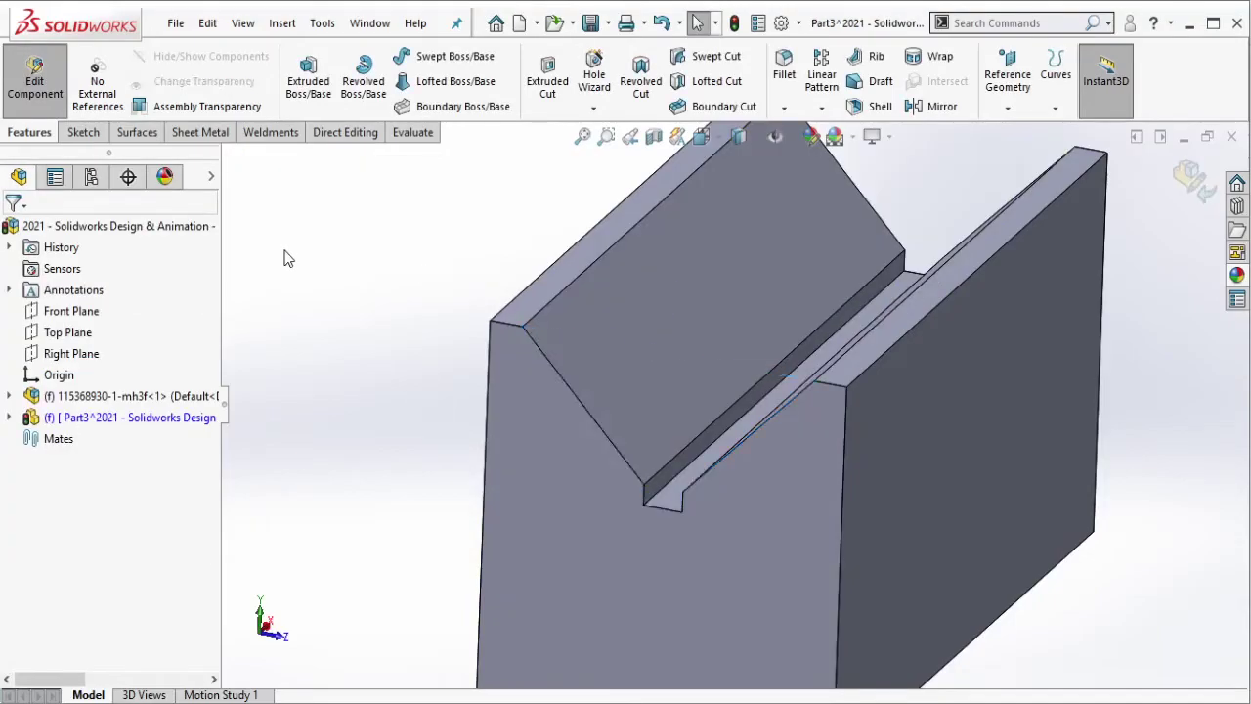
scroll(918, 319, up, 5)
middle_drag(918, 319, 878, 404)
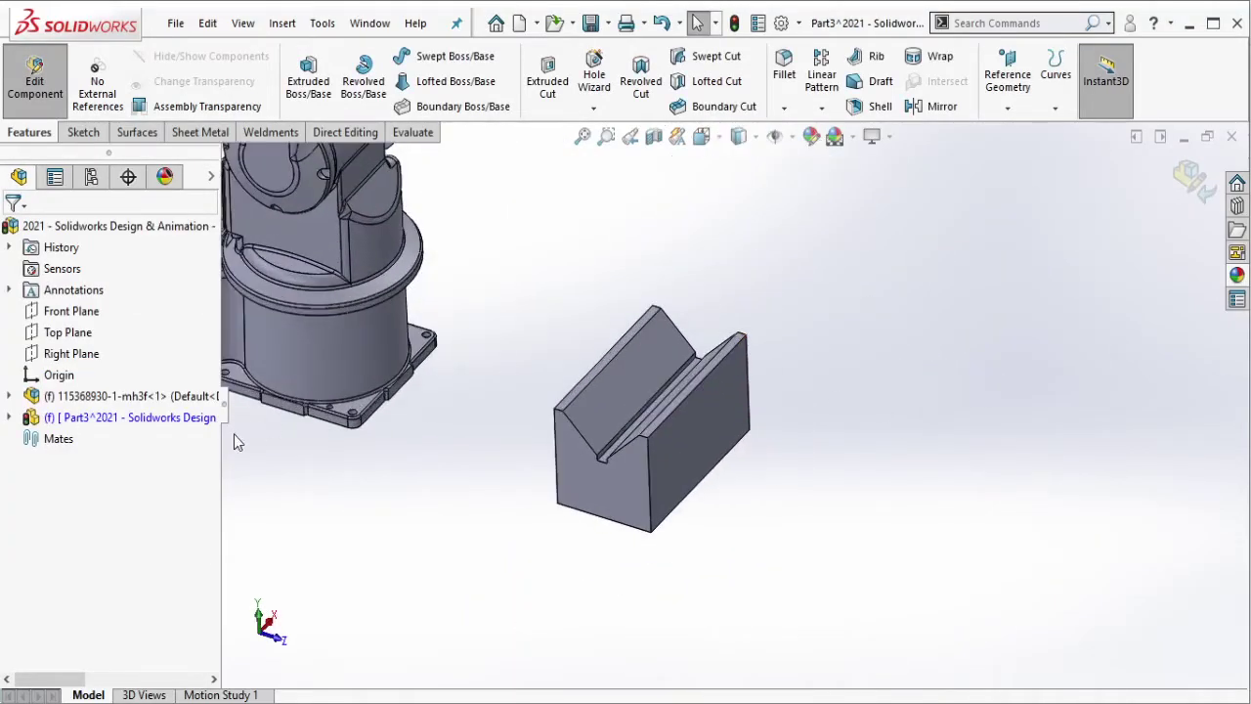
- Break all of Part3's external references and return to the assembly
right_click(195, 419)
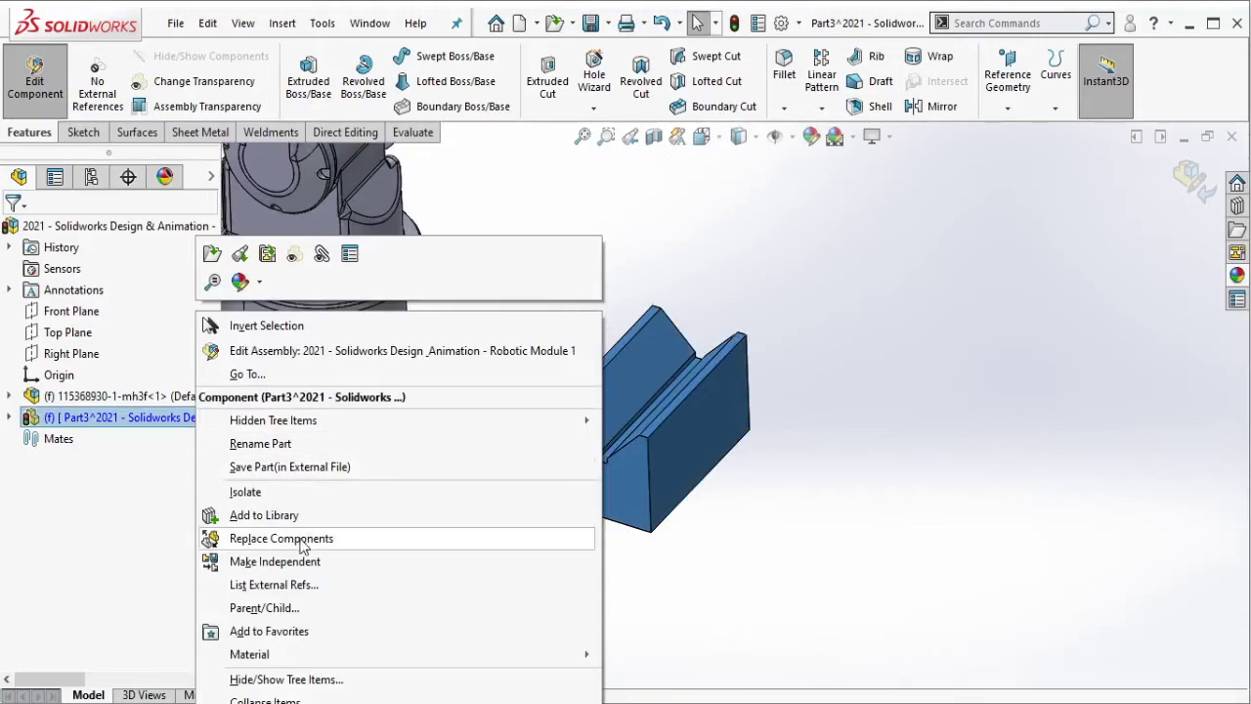
click(303, 584)
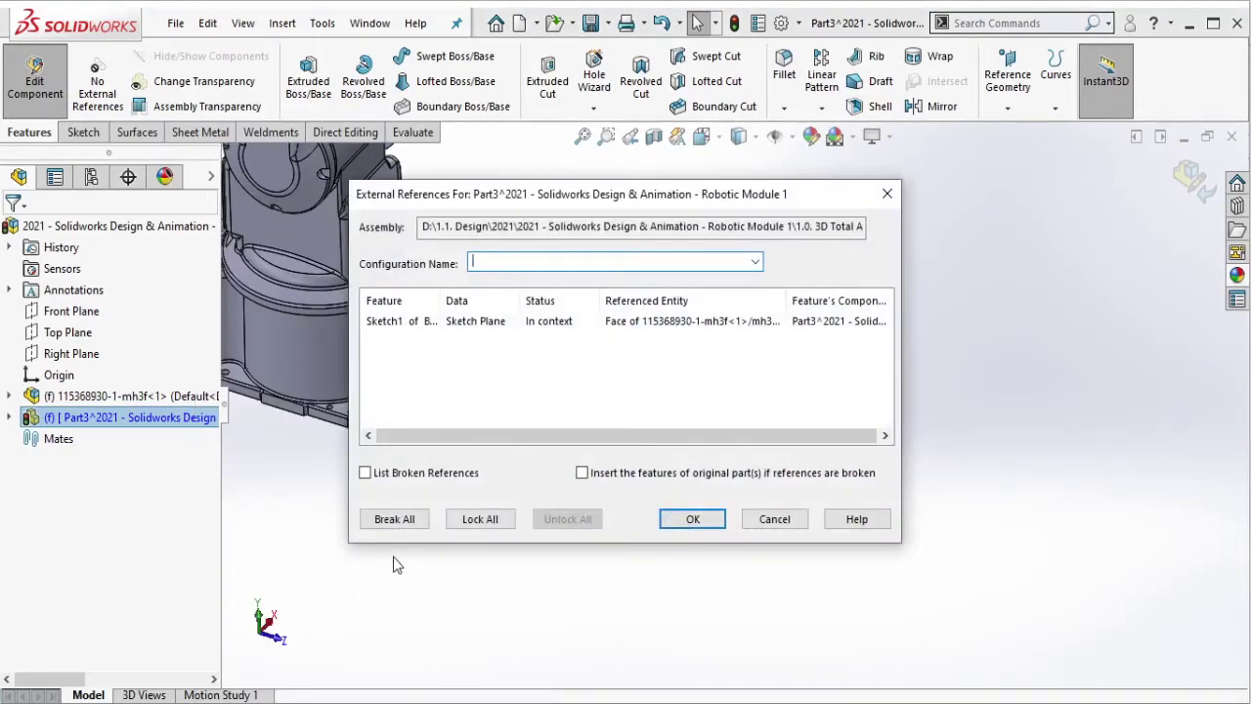
click(409, 522)
click(676, 418)
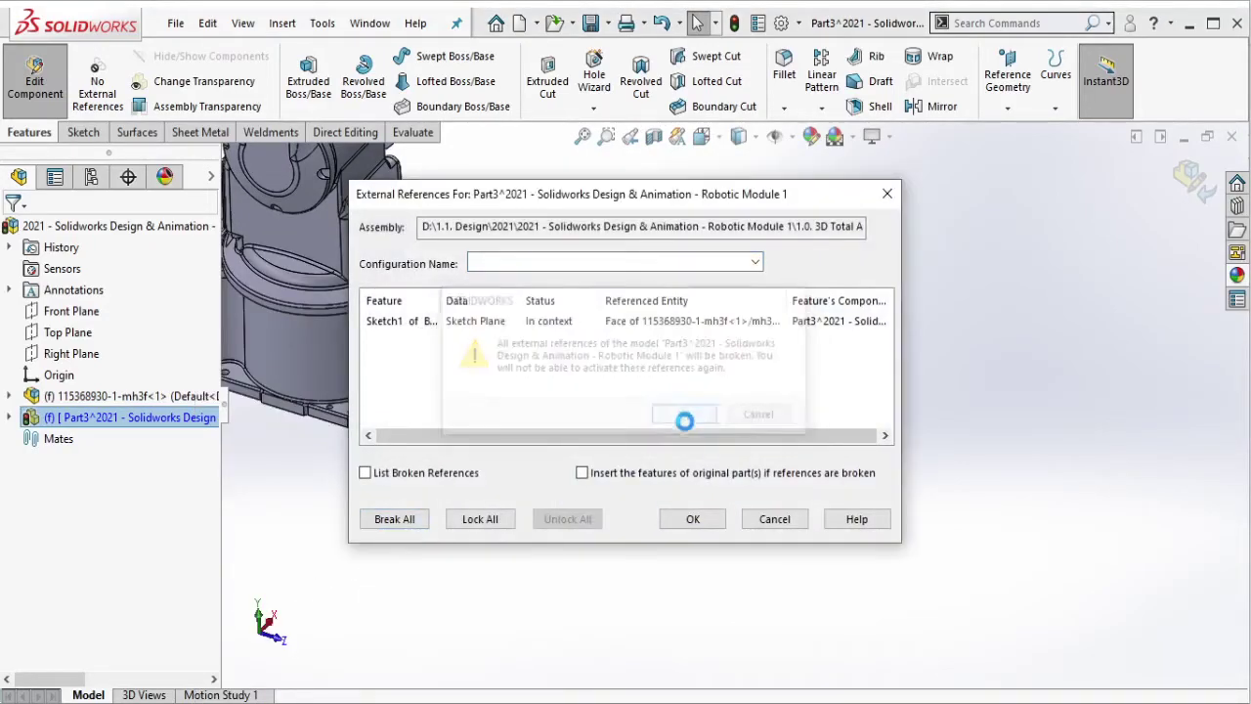
click(696, 518)
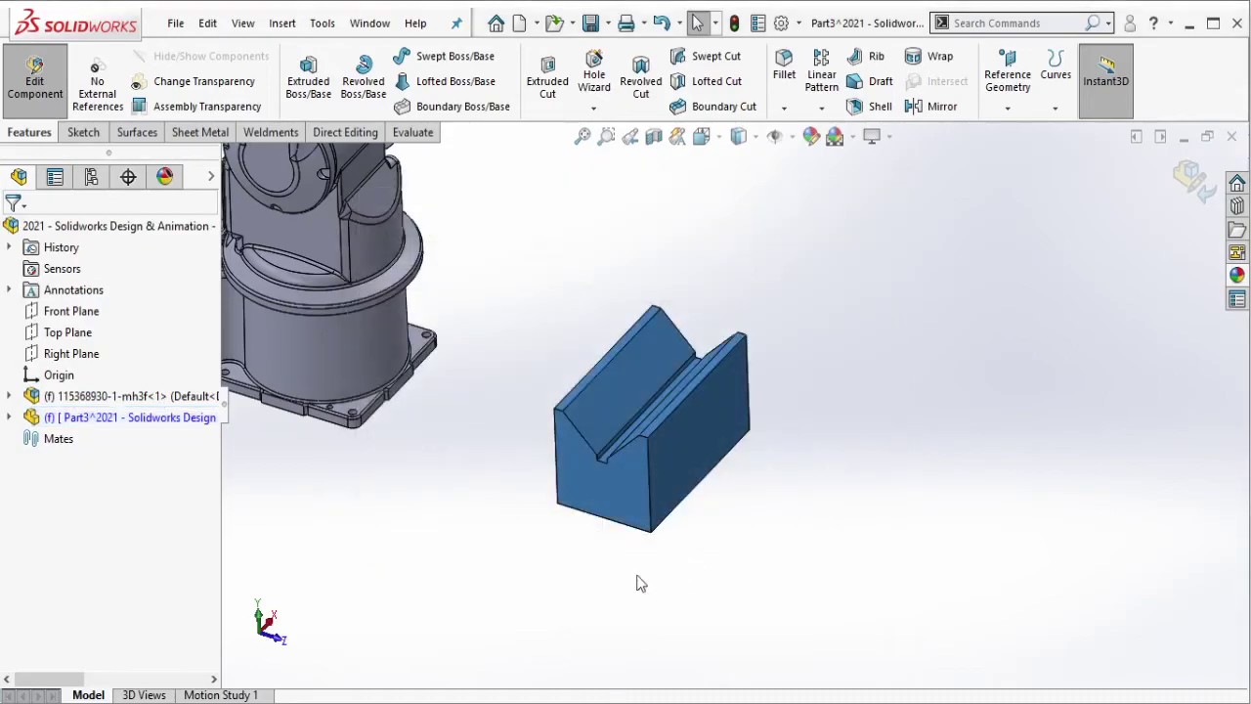
click(34, 98)
scroll(789, 288, up, 3)
scroll(790, 288, down, 2)
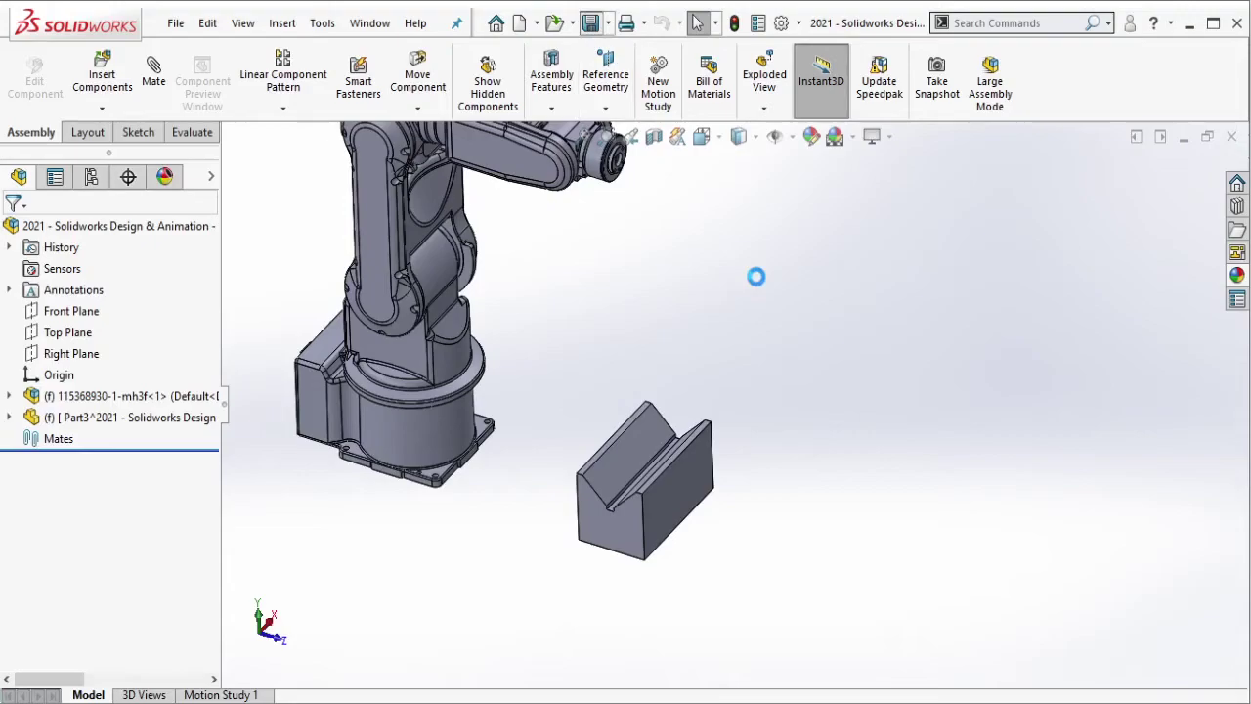
scroll(756, 285, up, 4)
scroll(723, 342, down, 2)
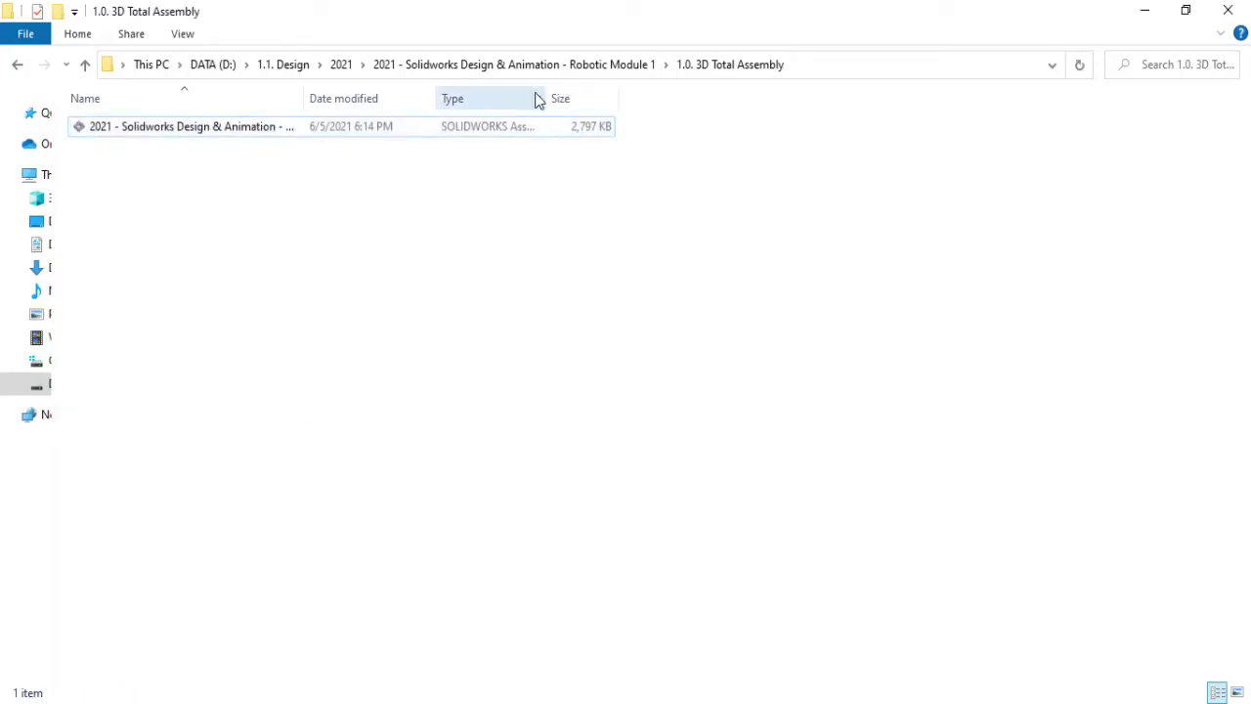
- From 1.4. 3D Standard Parts > colafles, drag the bottle part into the assembly
click(534, 65)
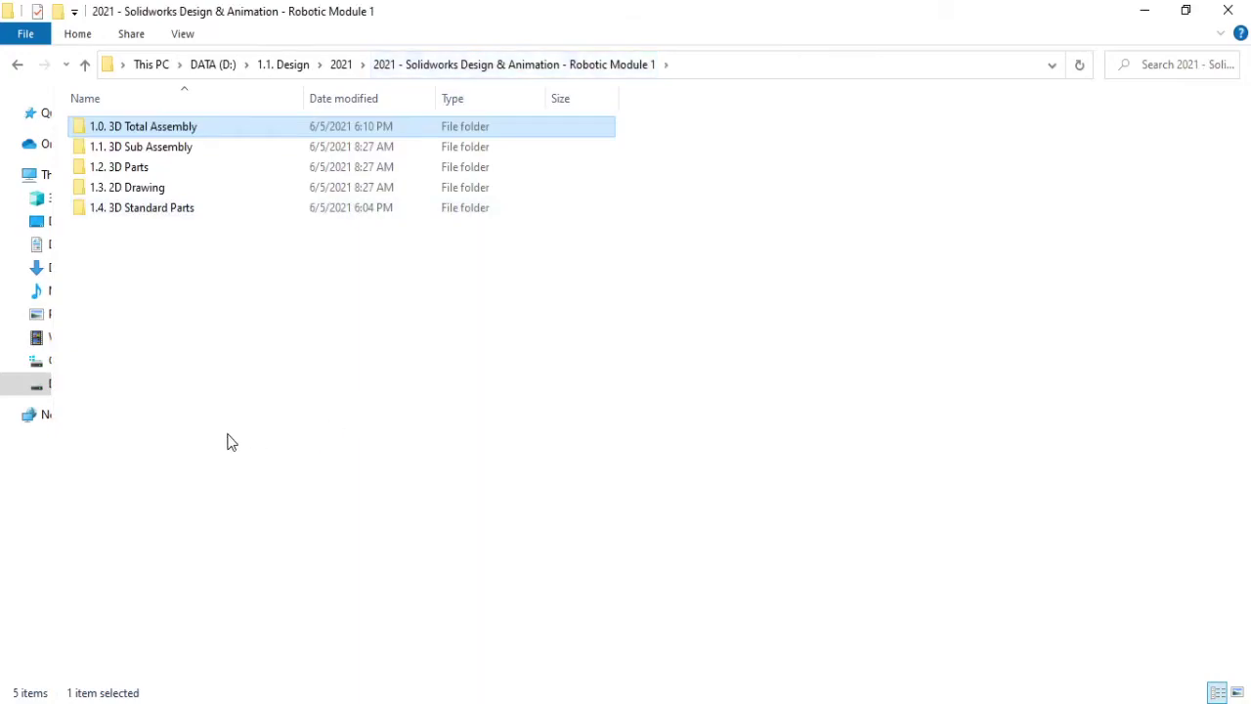
double_click(180, 209)
double_click(158, 169)
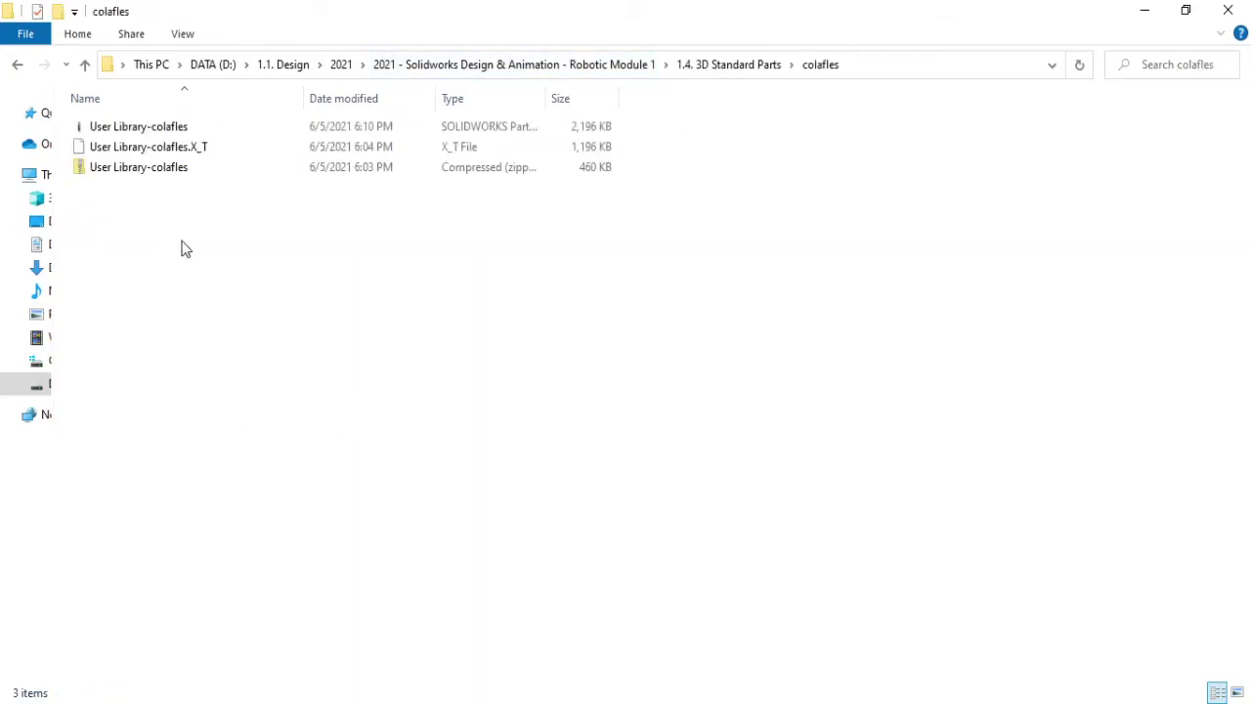
mouse_move(181, 129)
mouse_down()
mouse_move(961, 689)
mouse_move(798, 464)
mouse_up()
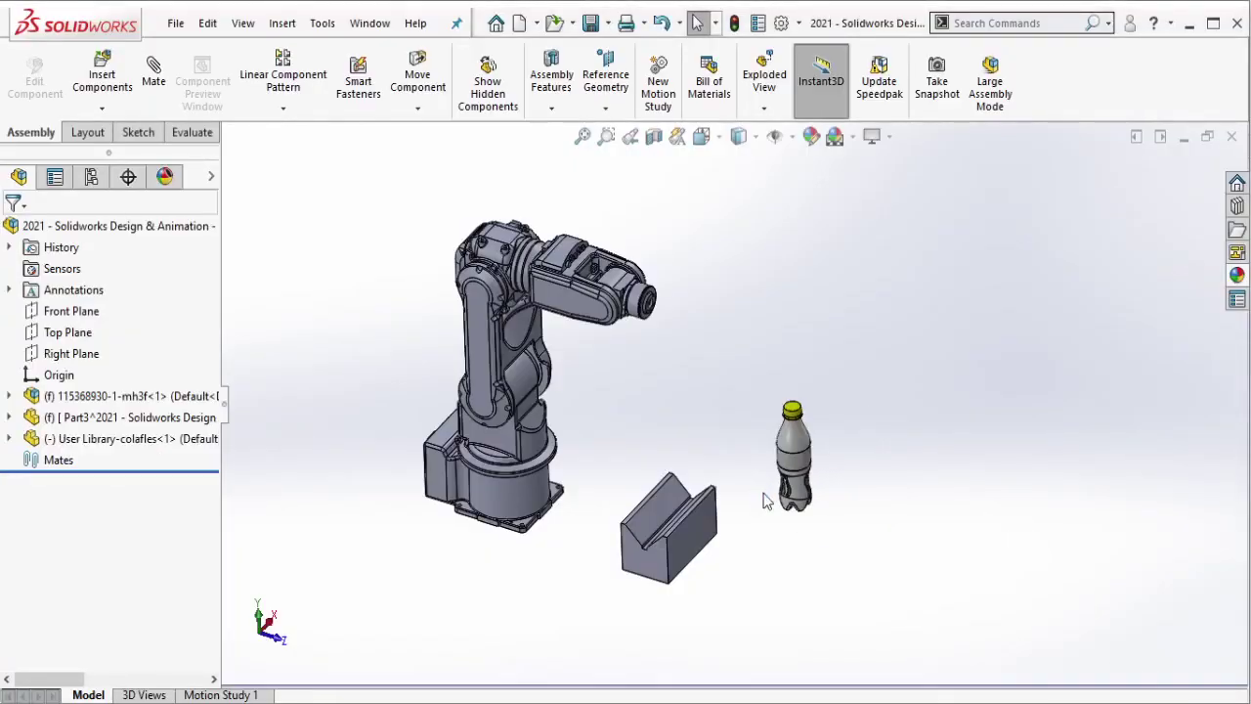
- Rotate the cola bottle so it lies on its side
scroll(766, 500, down, 3)
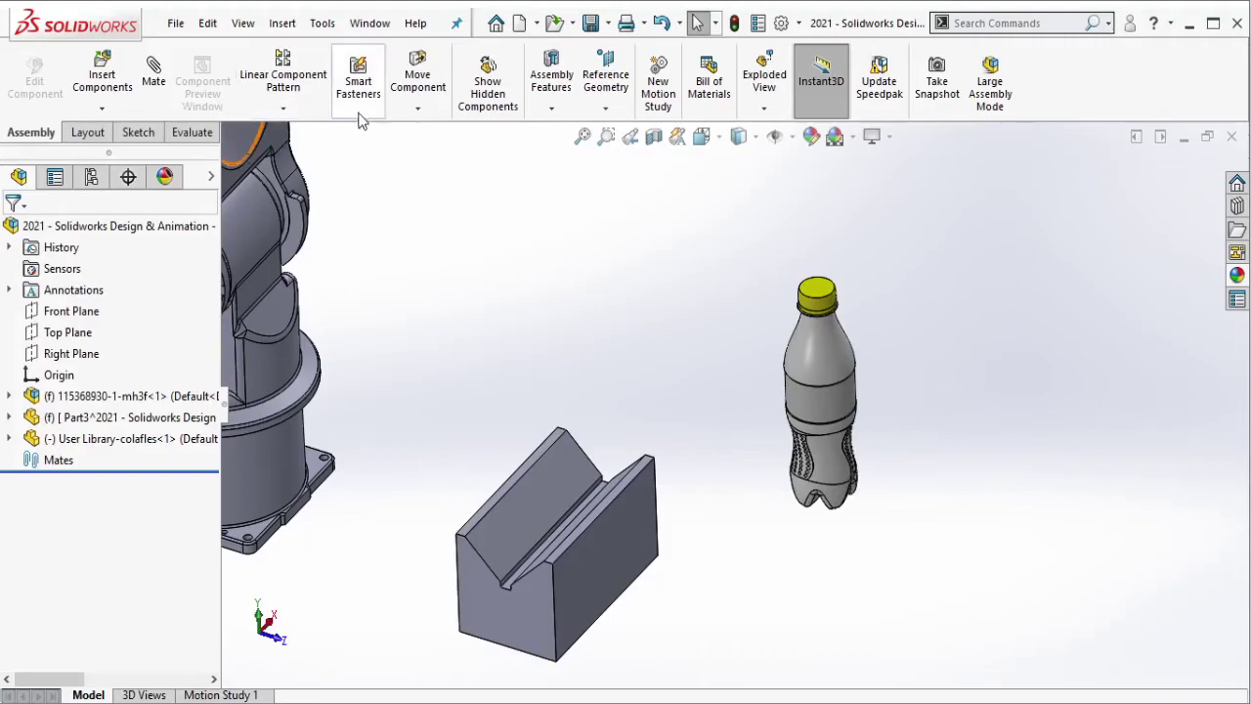
click(461, 155)
drag(800, 448, 754, 612)
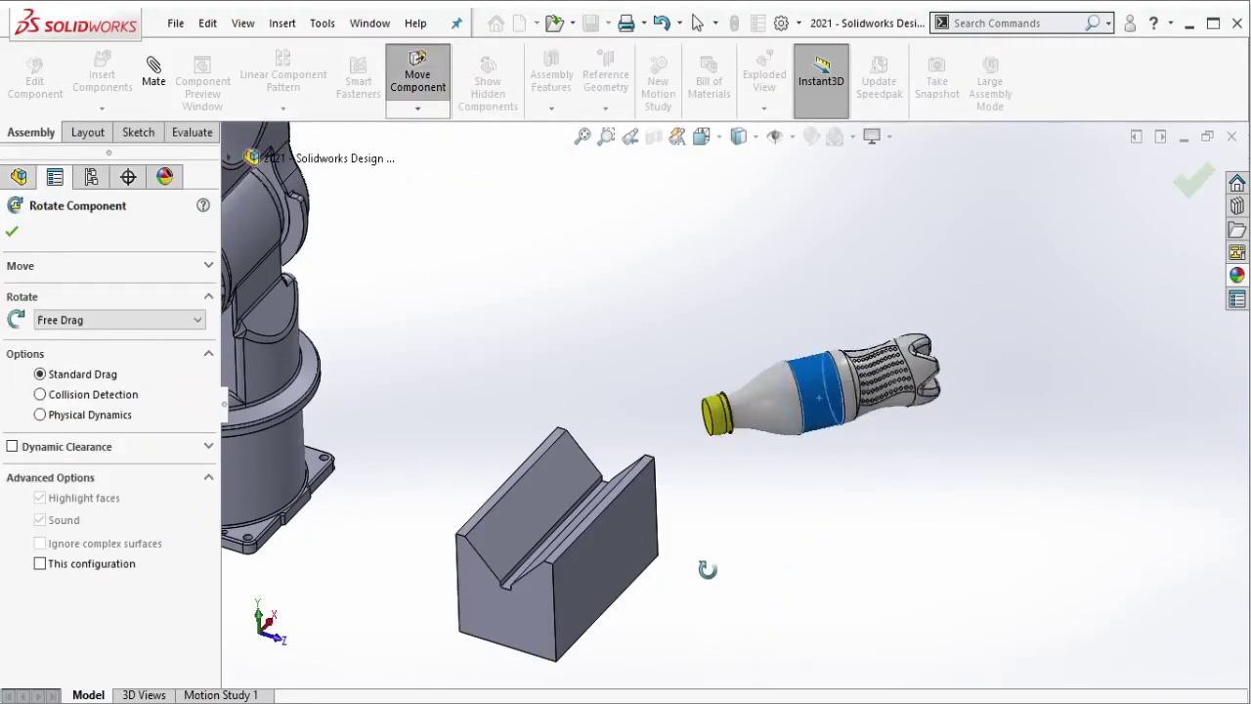
key(Escape)
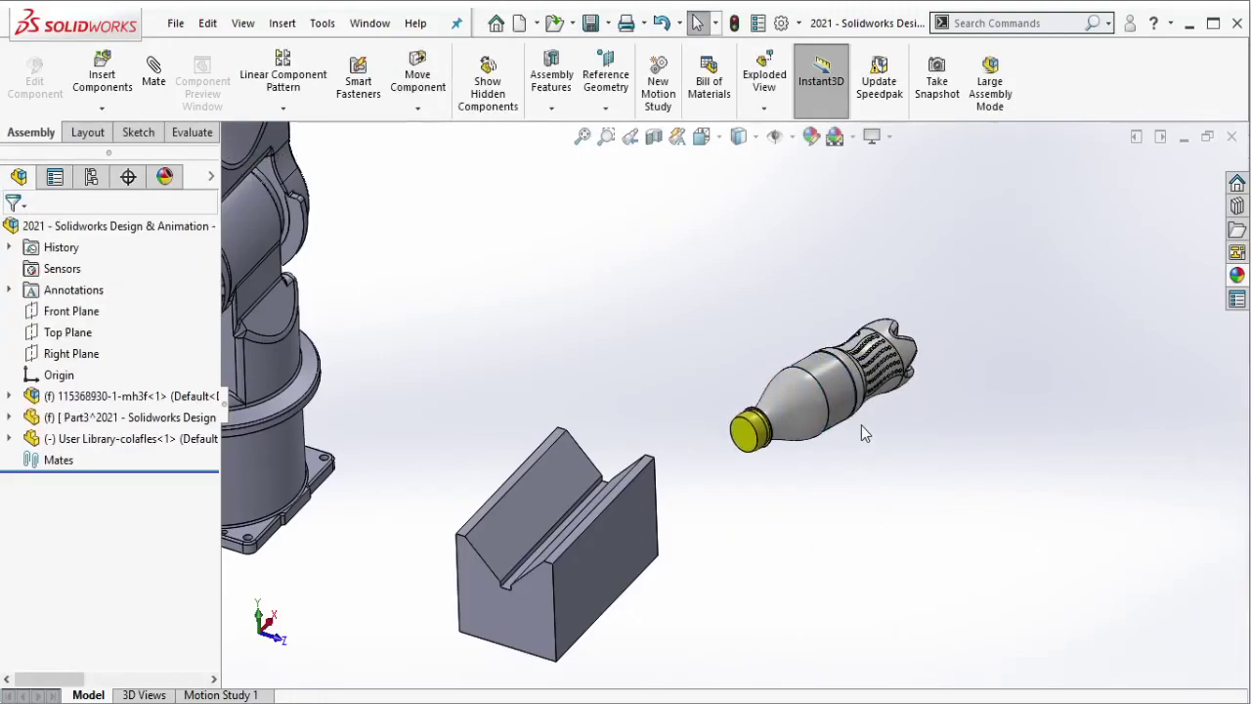
- Start a mate from the bottle's cylindrical body face, viewing the V-groove
scroll(861, 425, down, 5)
scroll(763, 262, down, 3)
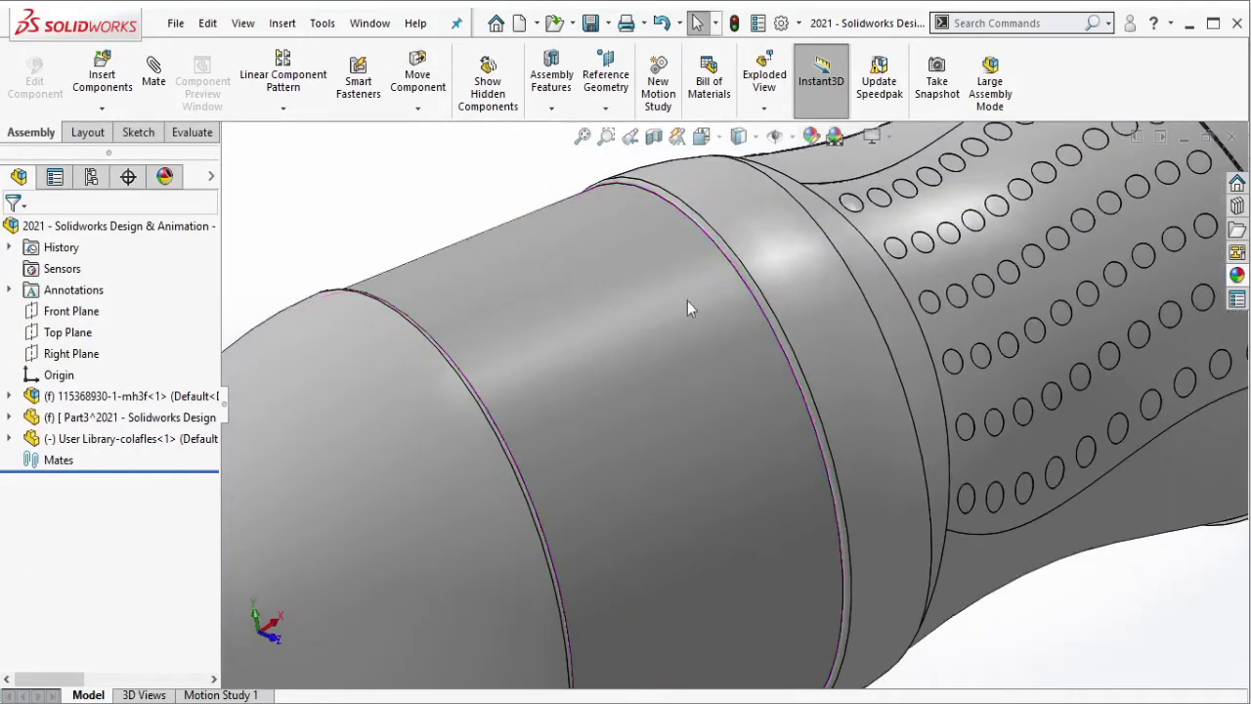
click(680, 333)
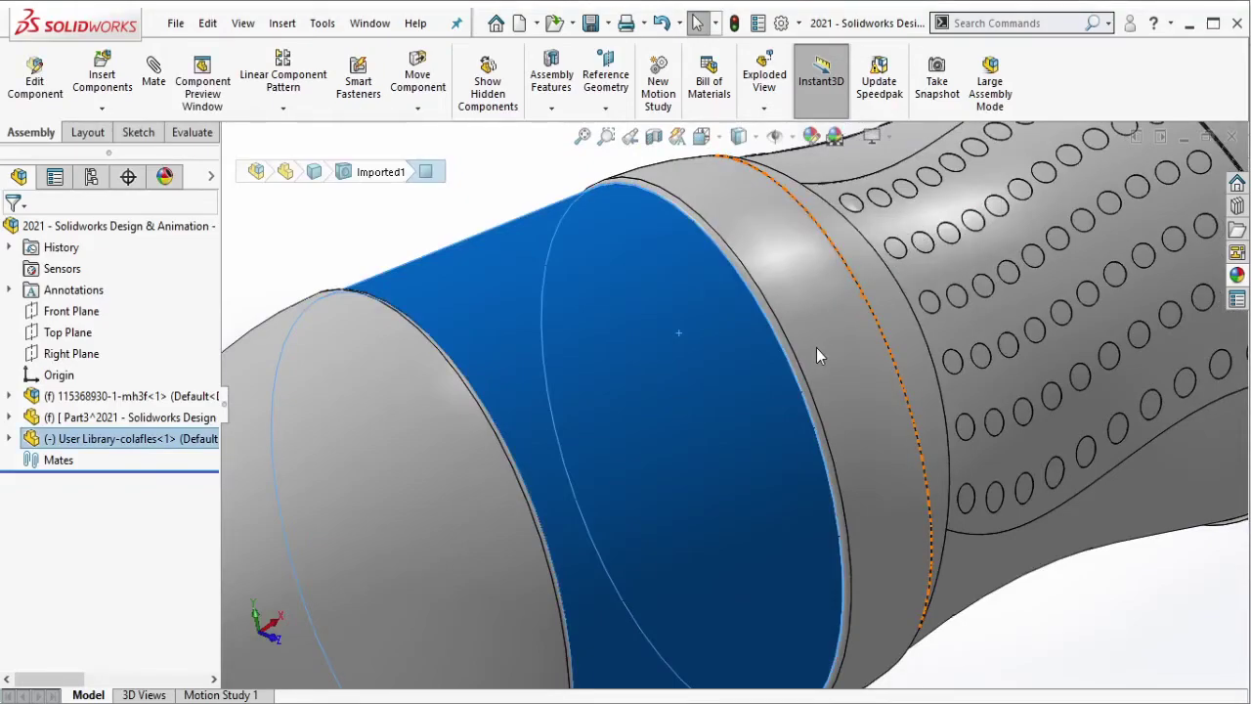
key(m)
scroll(548, 534, up, 5)
middle_drag(570, 520, 592, 486)
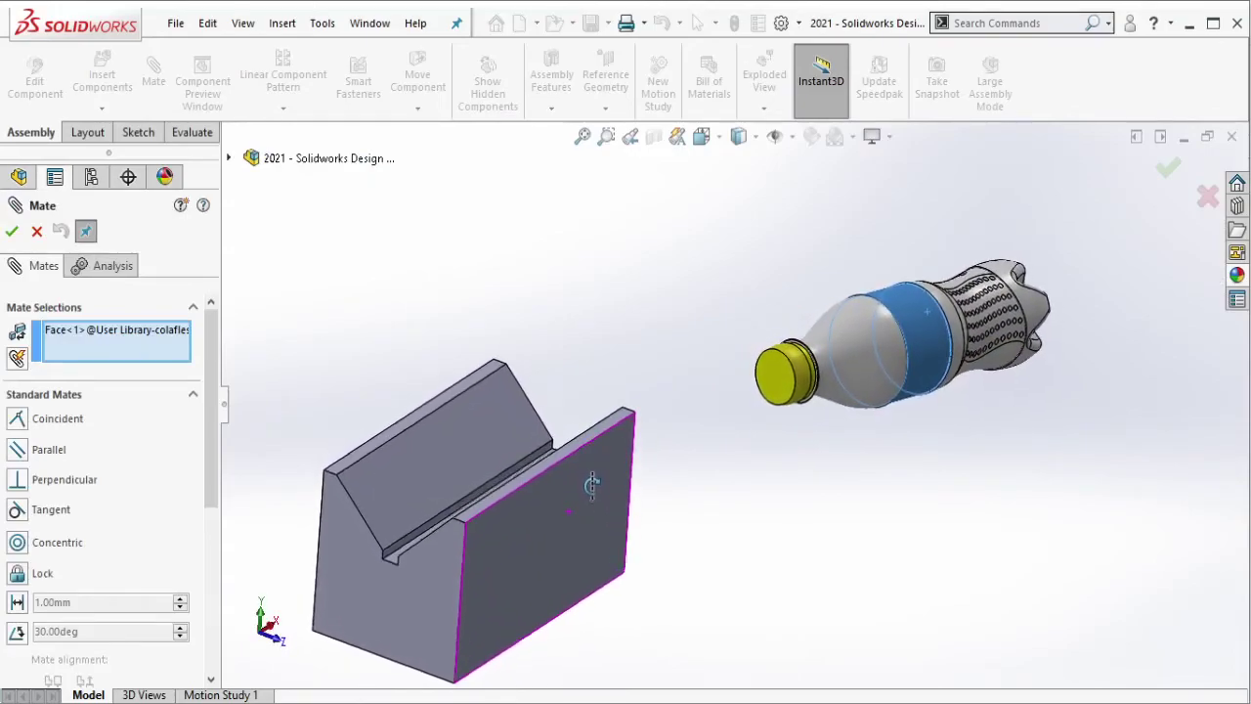
- Mate the bottle tangent to both sloped V-groove faces, flipping its alignment for the second
click(453, 447)
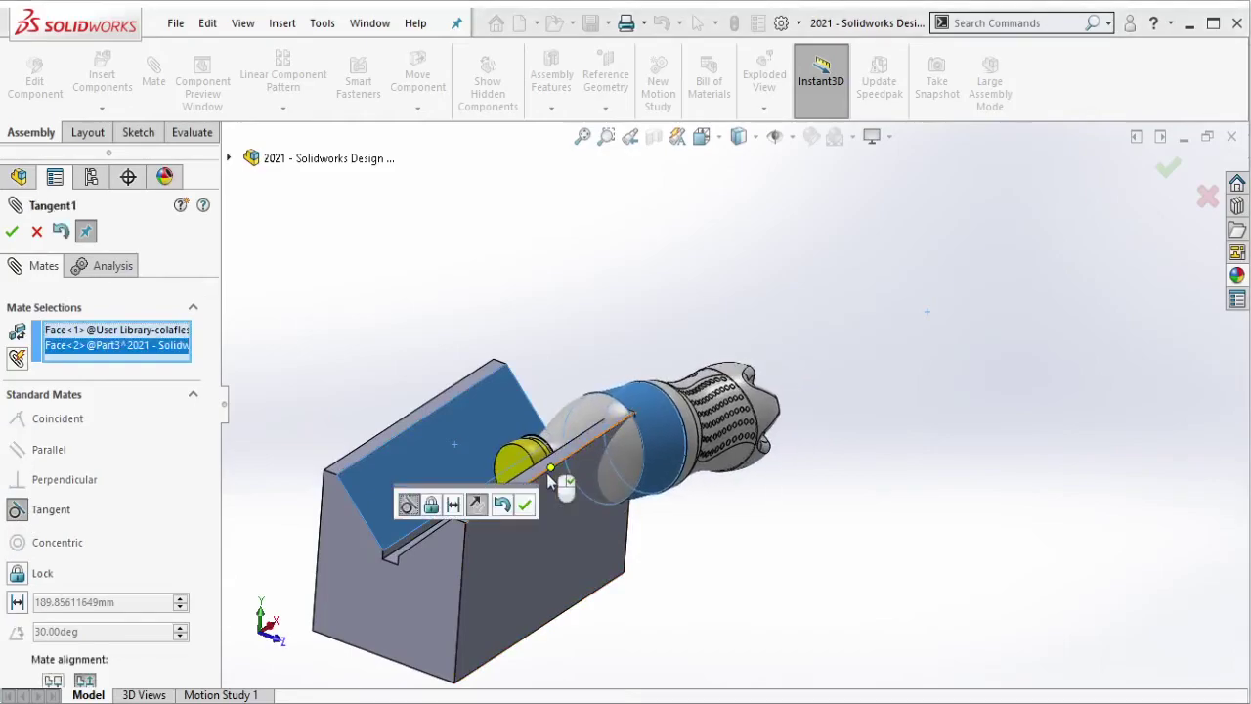
click(525, 506)
click(570, 486)
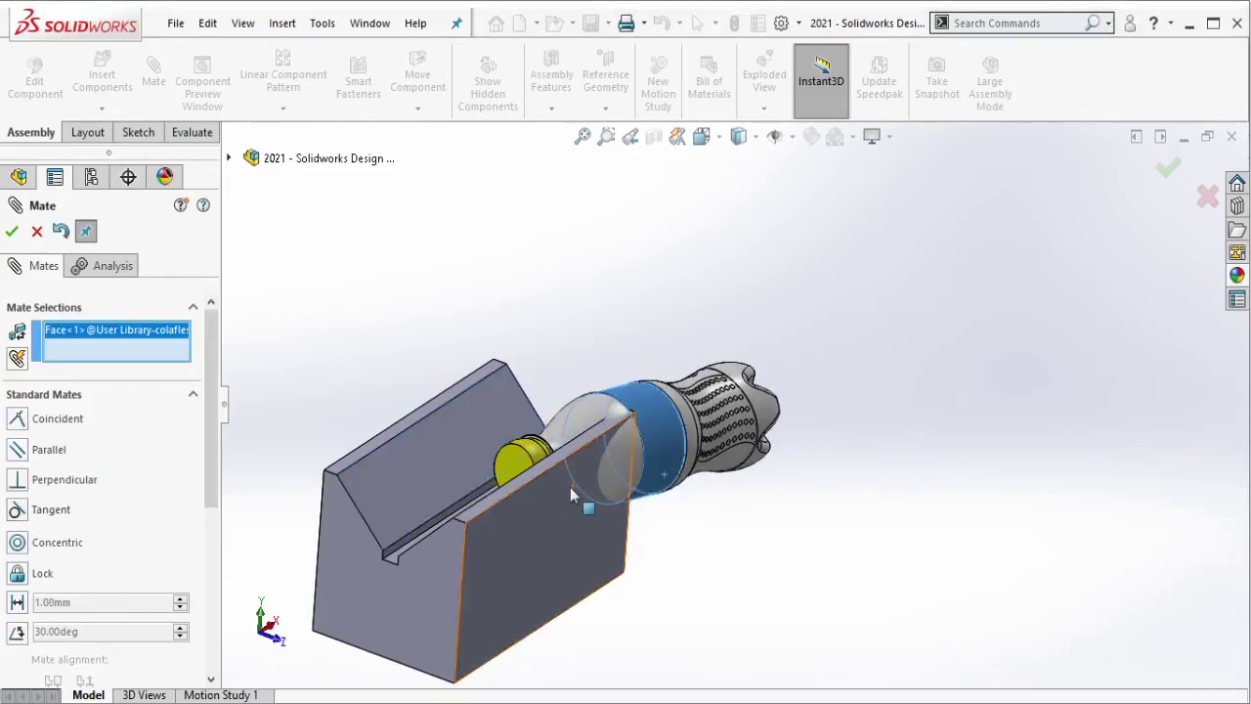
middle_drag(570, 487, 145, 521)
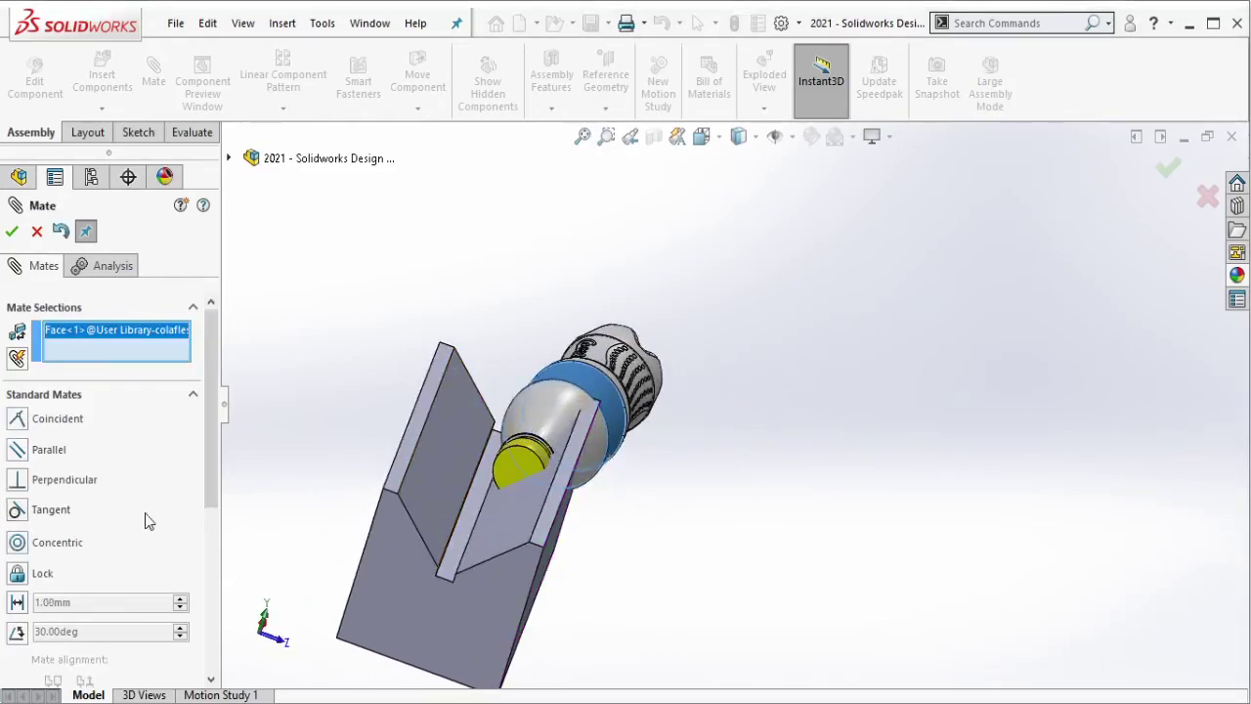
click(505, 506)
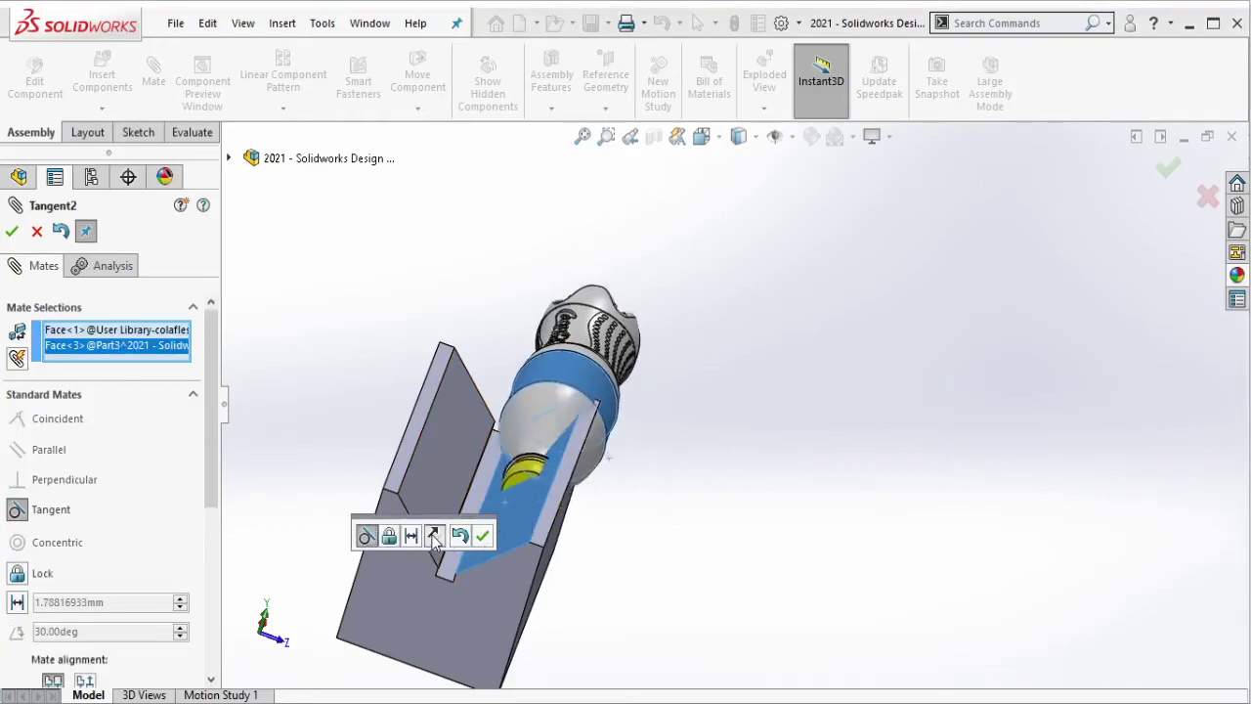
click(435, 537)
click(483, 536)
- Add a 10 mm Distance mate between the bottle base and the block's end face
middle_drag(494, 524, 647, 397)
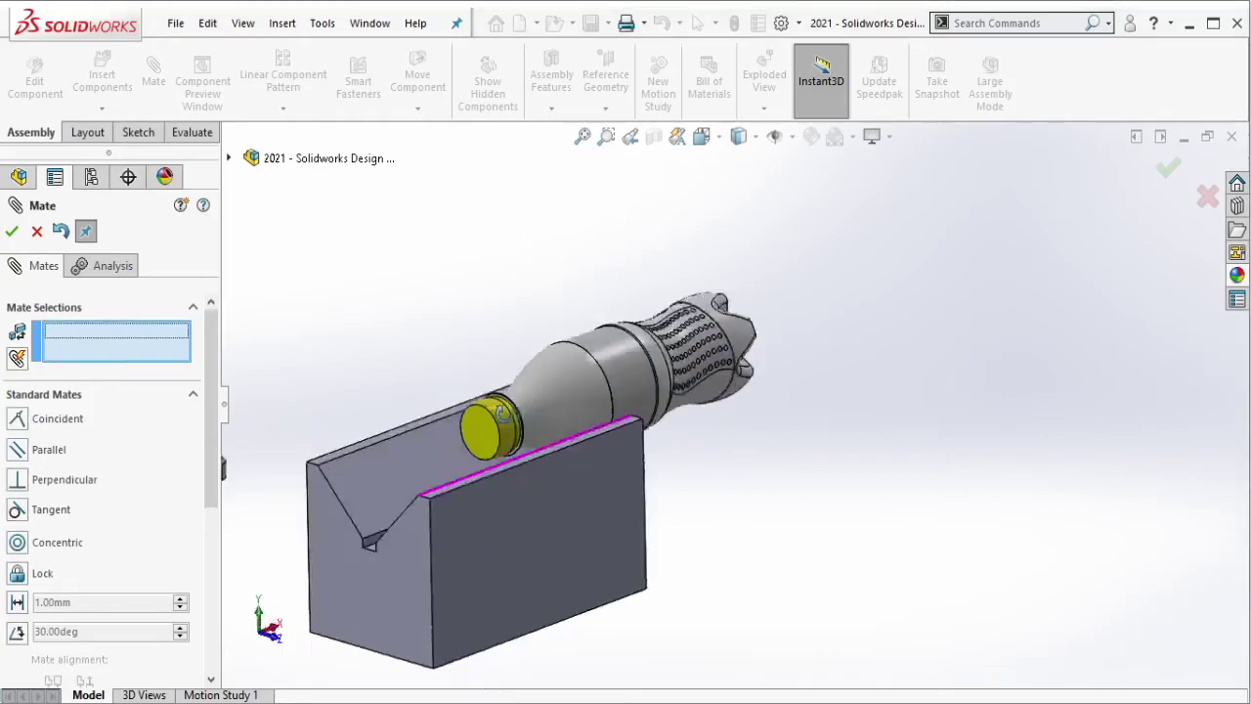
mouse_move(656, 391)
mouse_down()
mouse_move(507, 427)
mouse_move(567, 455)
mouse_up()
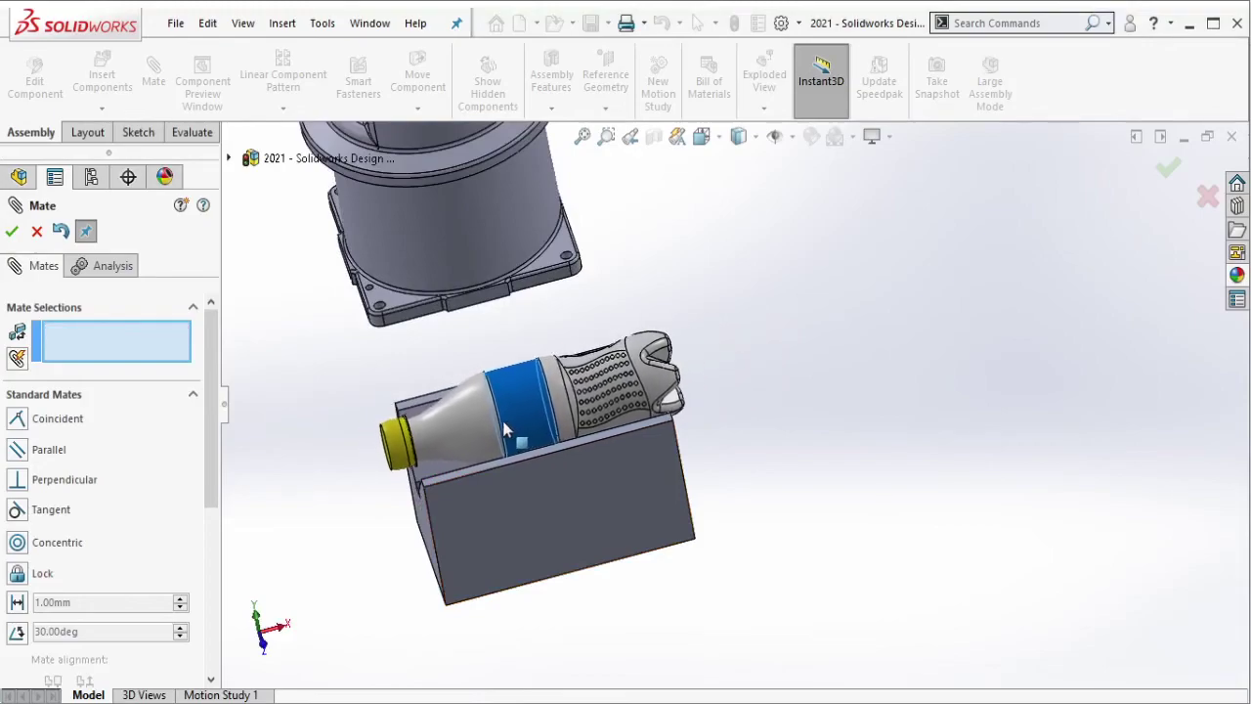
mouse_move(567, 455)
middle_down()
mouse_move(534, 408)
mouse_move(753, 381)
middle_up()
scroll(757, 382, down, 3)
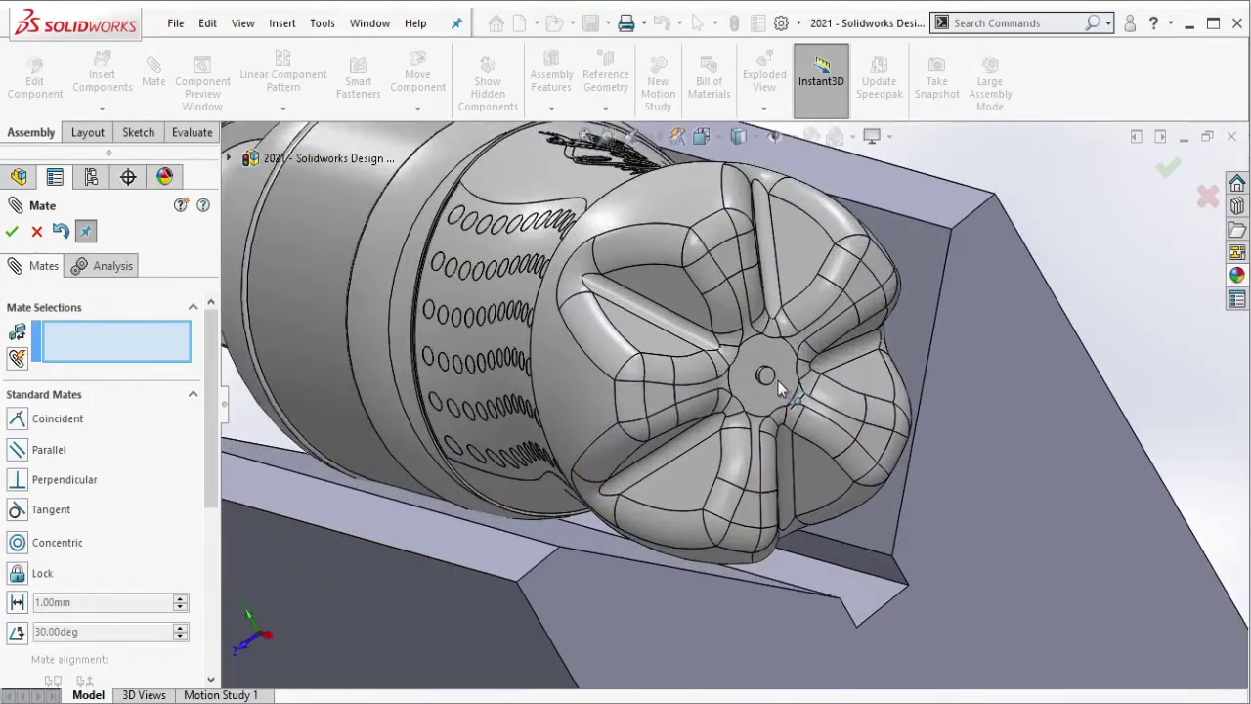
scroll(765, 384, down, 3)
scroll(759, 380, up, 5)
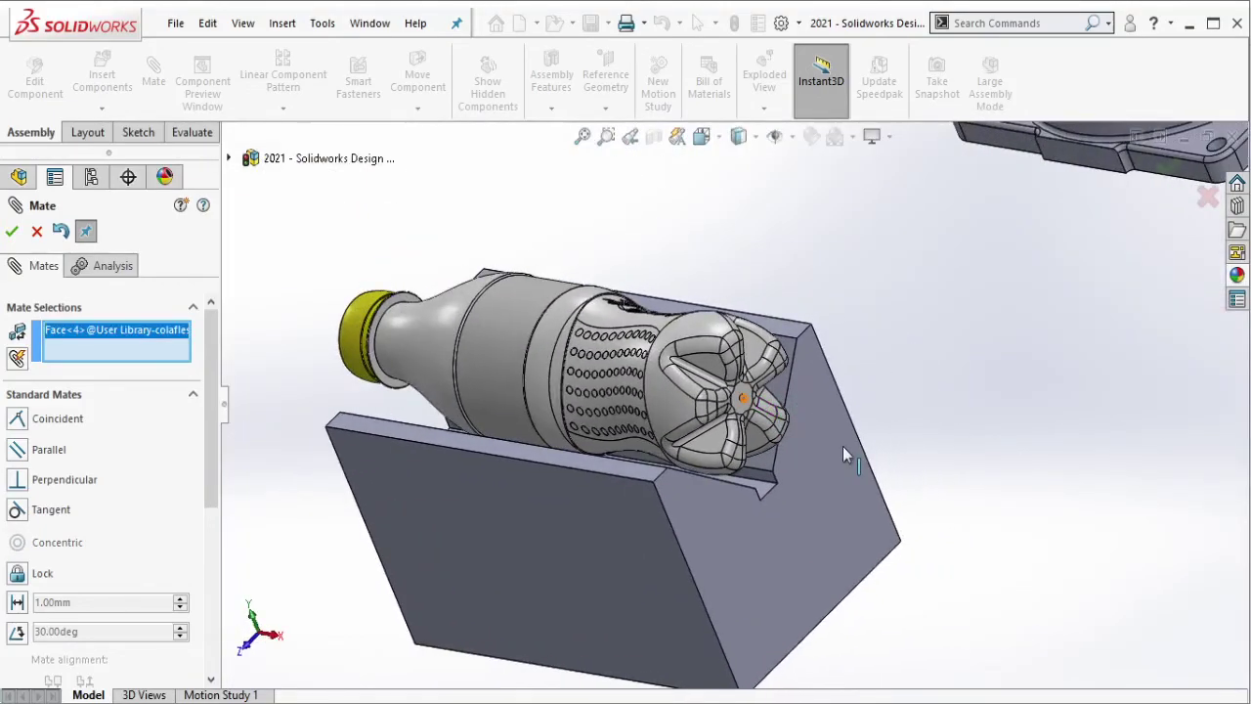
click(843, 446)
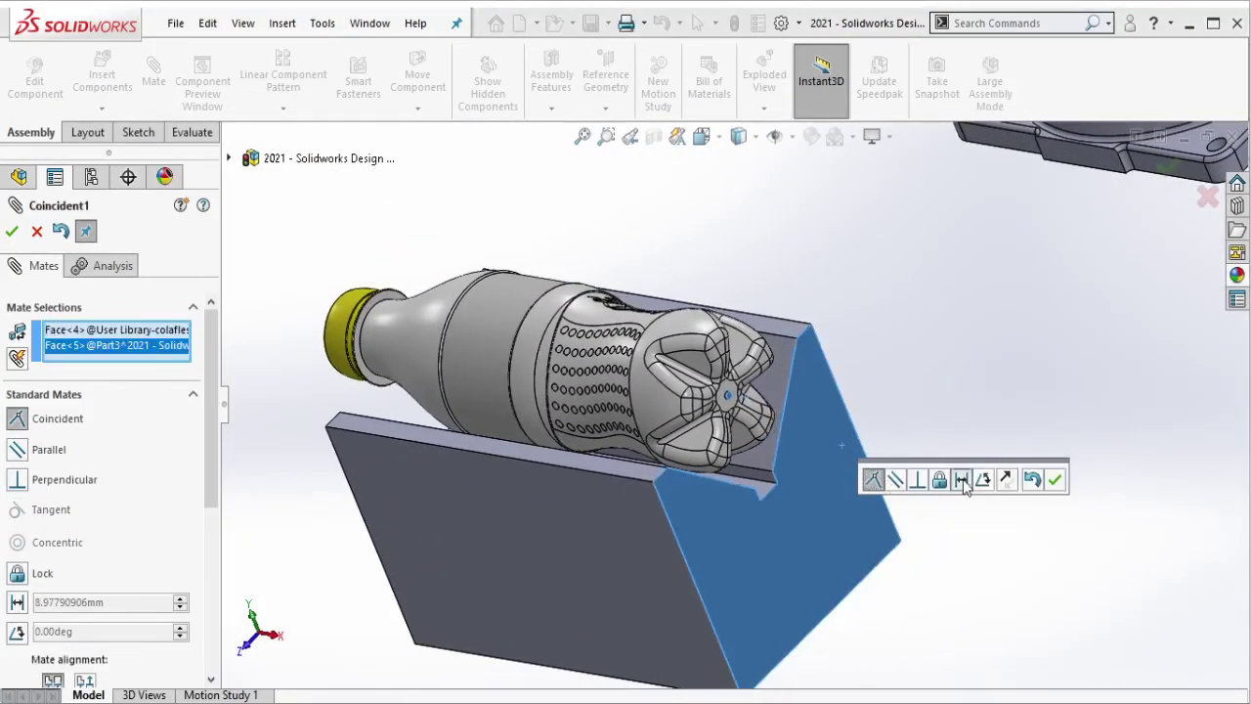
click(962, 484)
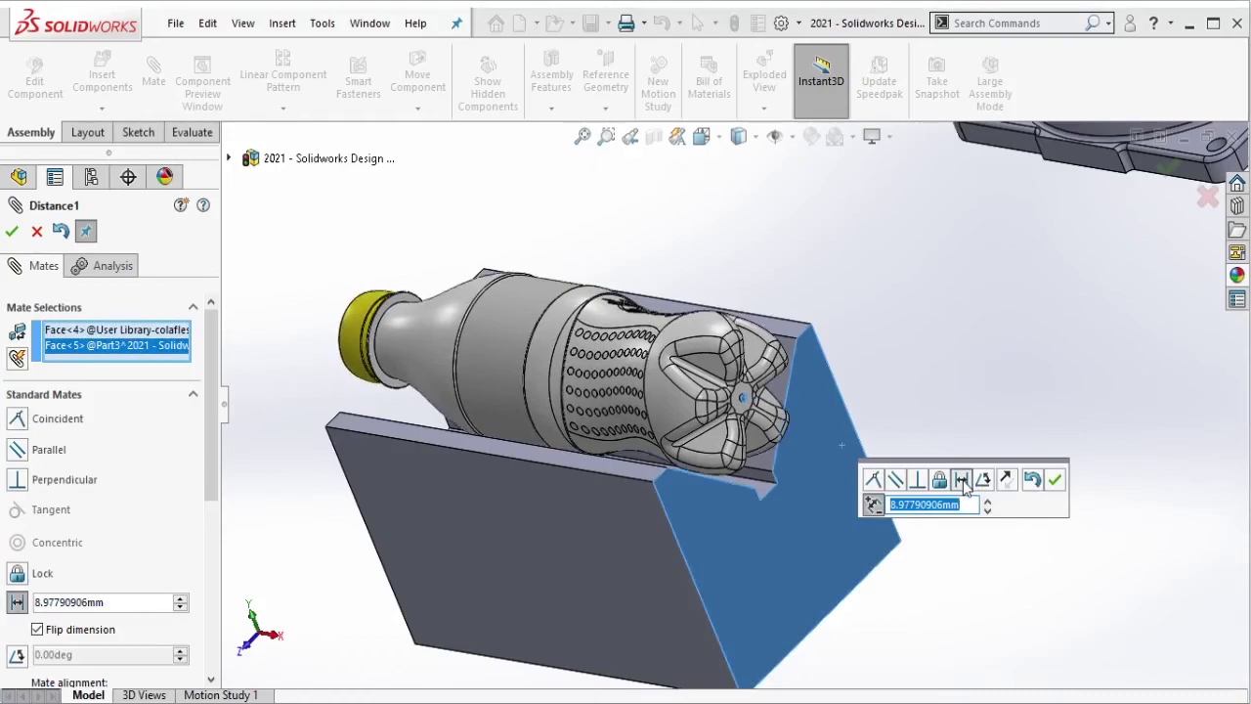
text(10)
key(Return)
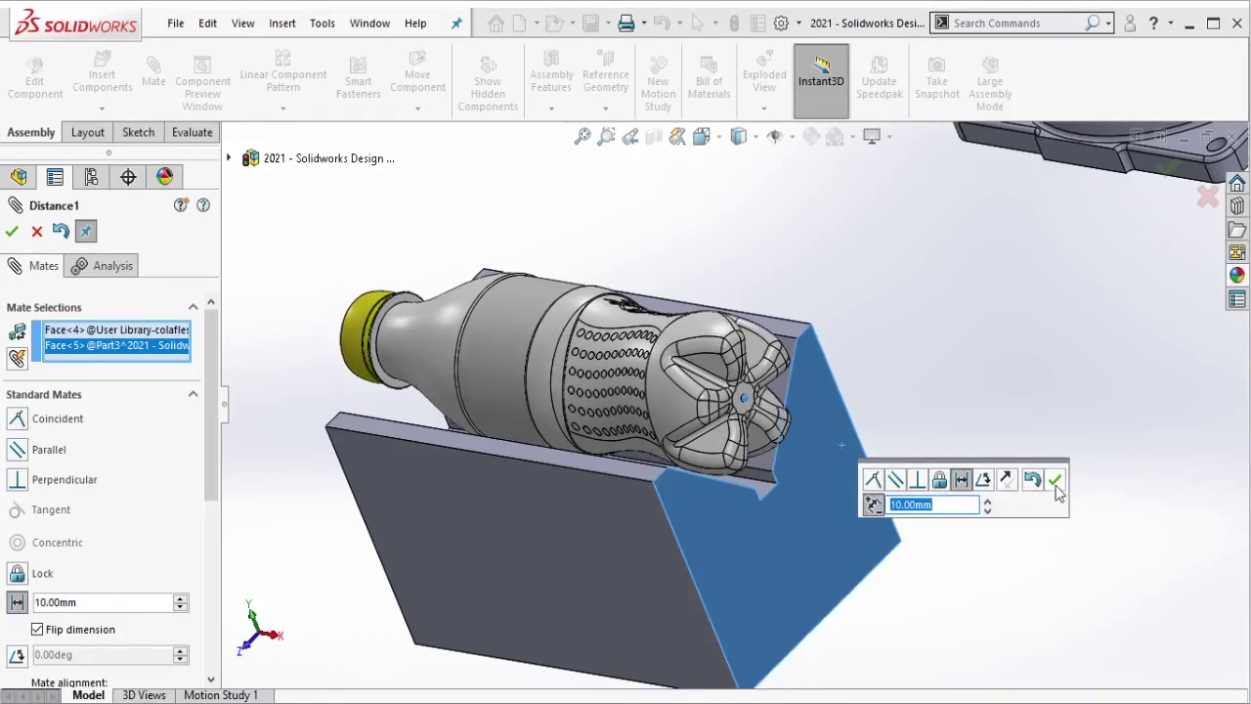
click(1055, 483)
- Inspect the seated bottle from another angle and finish the mates
mouse_move(792, 505)
middle_down()
mouse_move(799, 483)
mouse_move(758, 510)
middle_up()
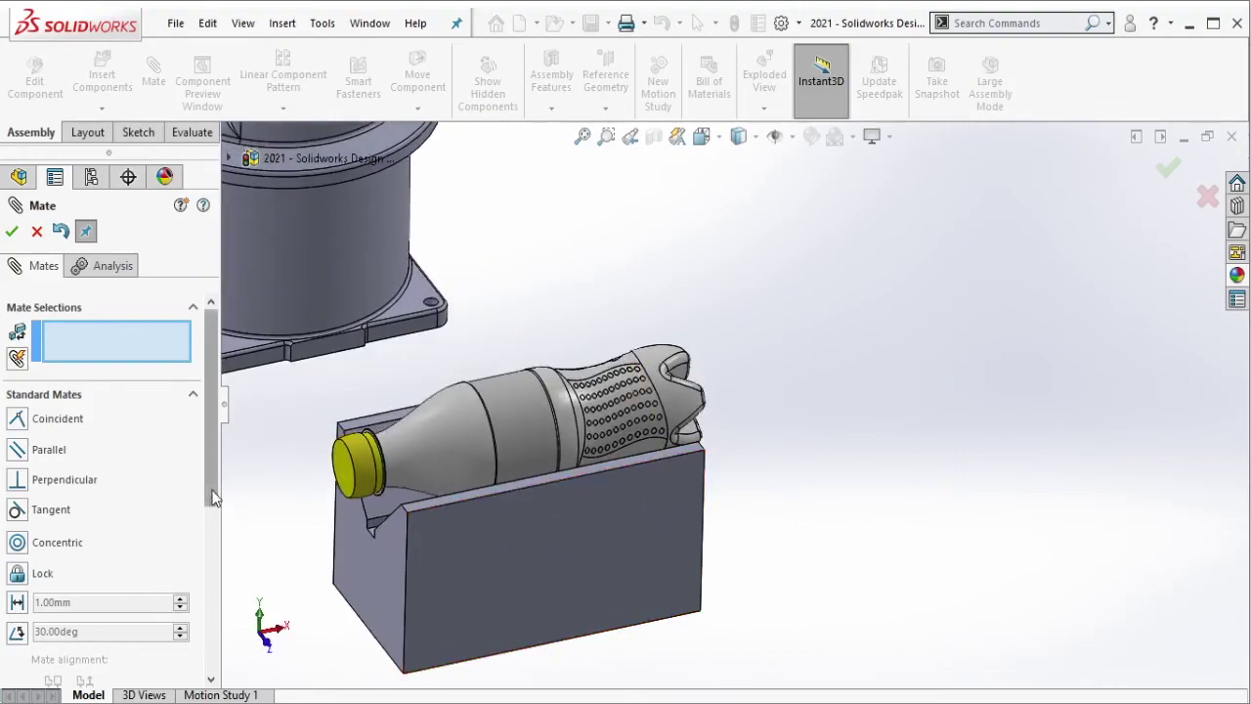
scroll(215, 496, down, 5)
scroll(146, 421, up, 3)
scroll(103, 349, up, 2)
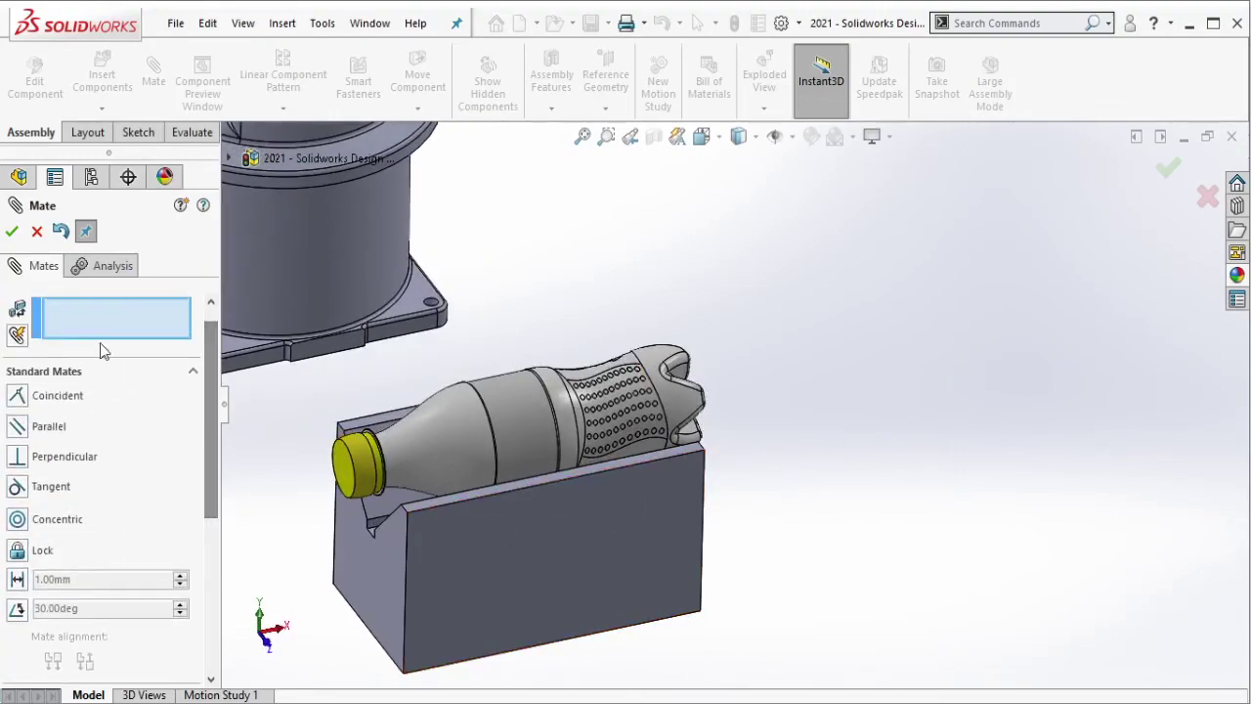
click(13, 228)
scroll(585, 283, up, 3)
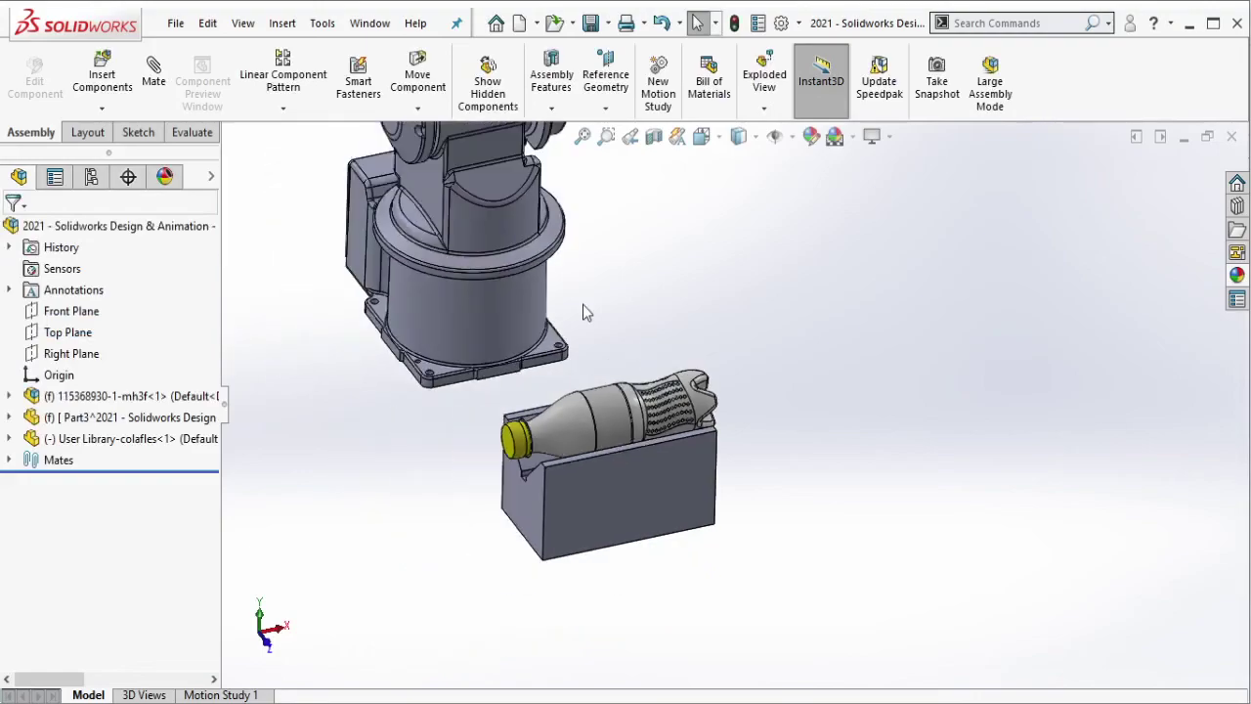
scroll(675, 305, up, 3)
scroll(777, 322, up, 2)
mouse_move(780, 389)
middle_down()
mouse_move(746, 475)
mouse_move(673, 433)
mouse_move(702, 355)
mouse_move(752, 298)
middle_up()
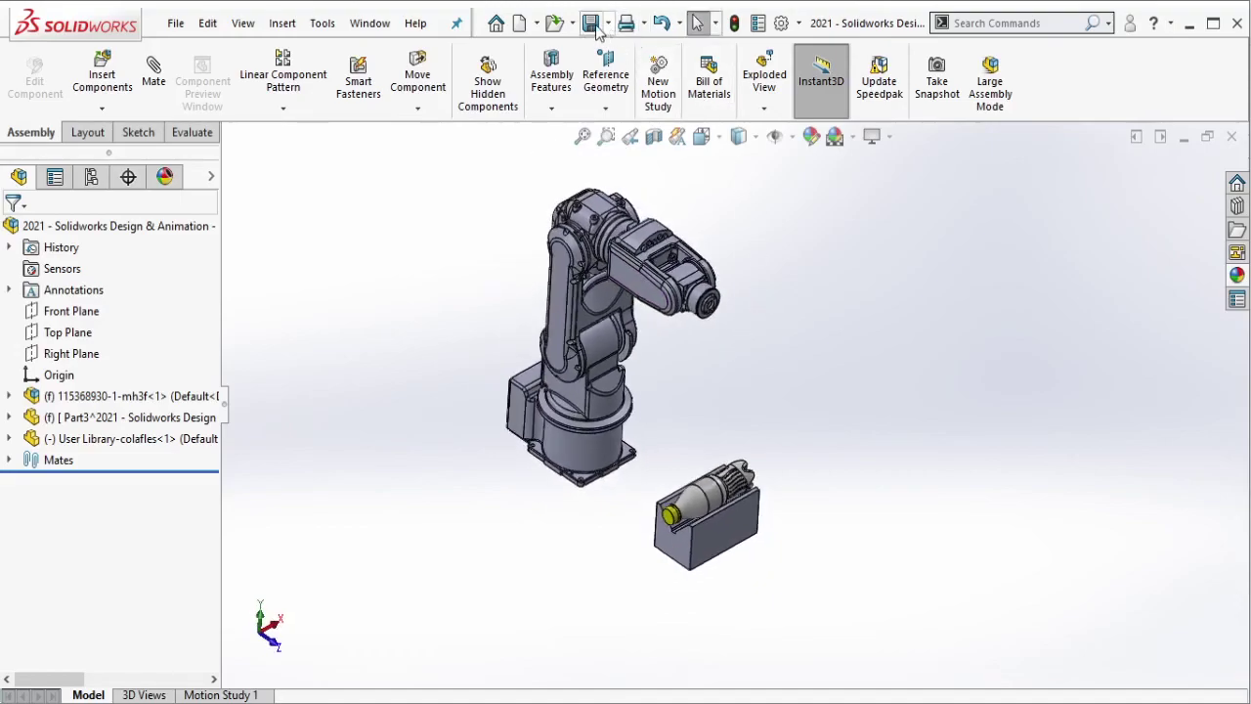